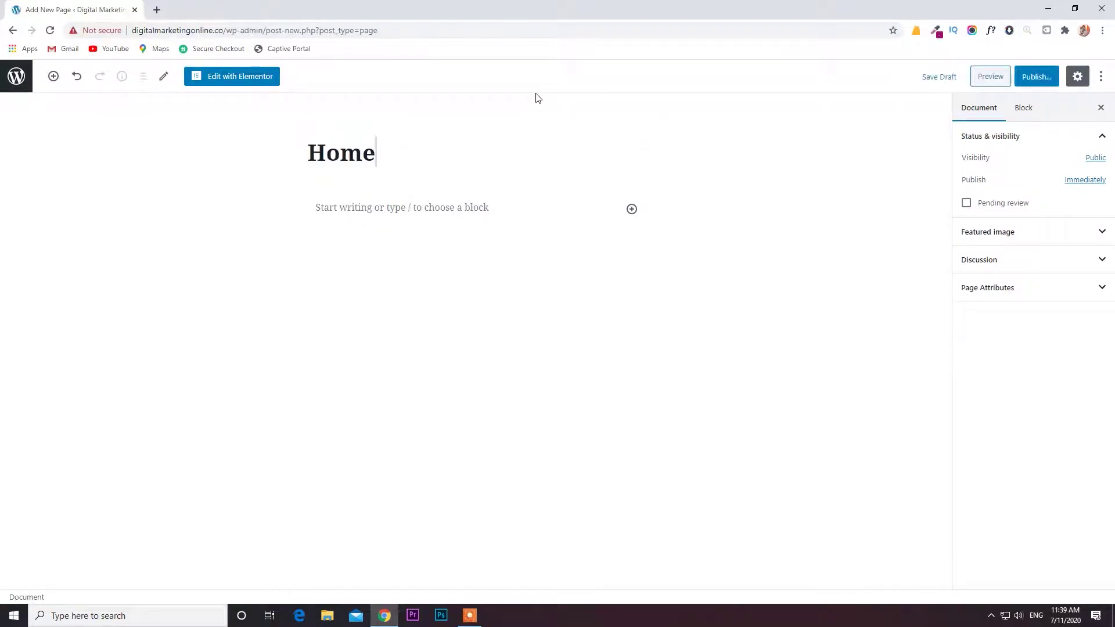
Publish the Home page and go back to the list of all pages
click(1032, 81)
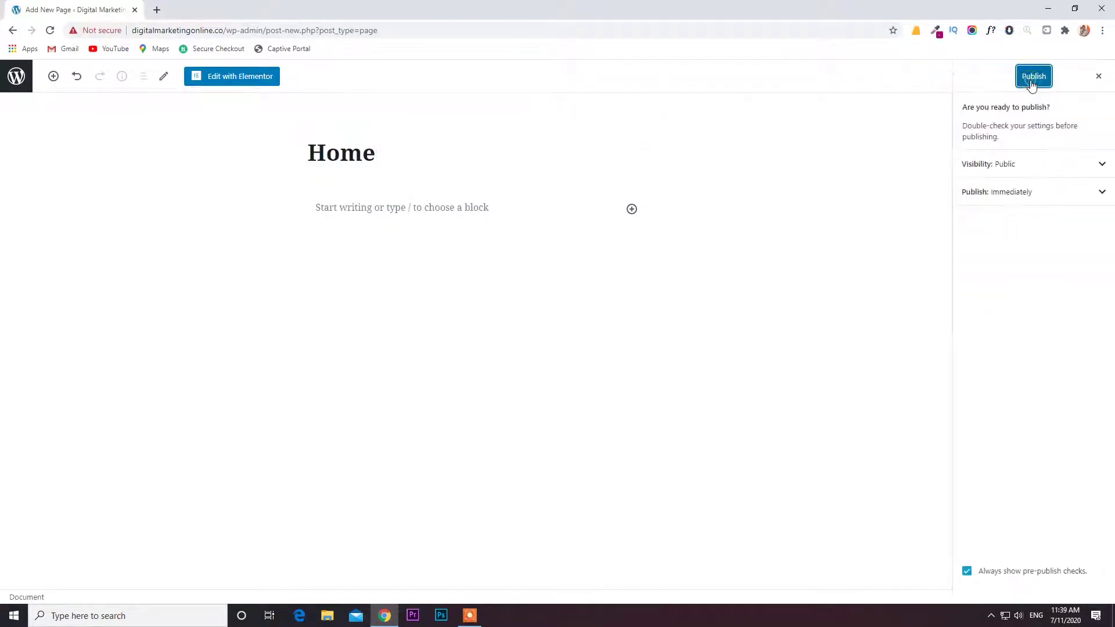
click(1032, 81)
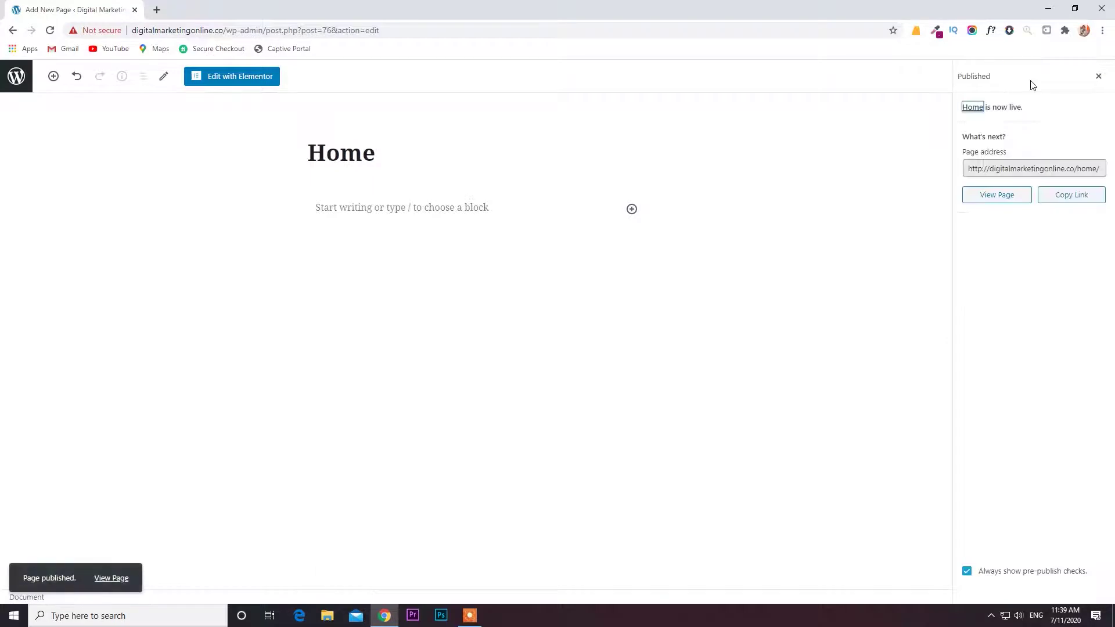
click(53, 77)
click(30, 81)
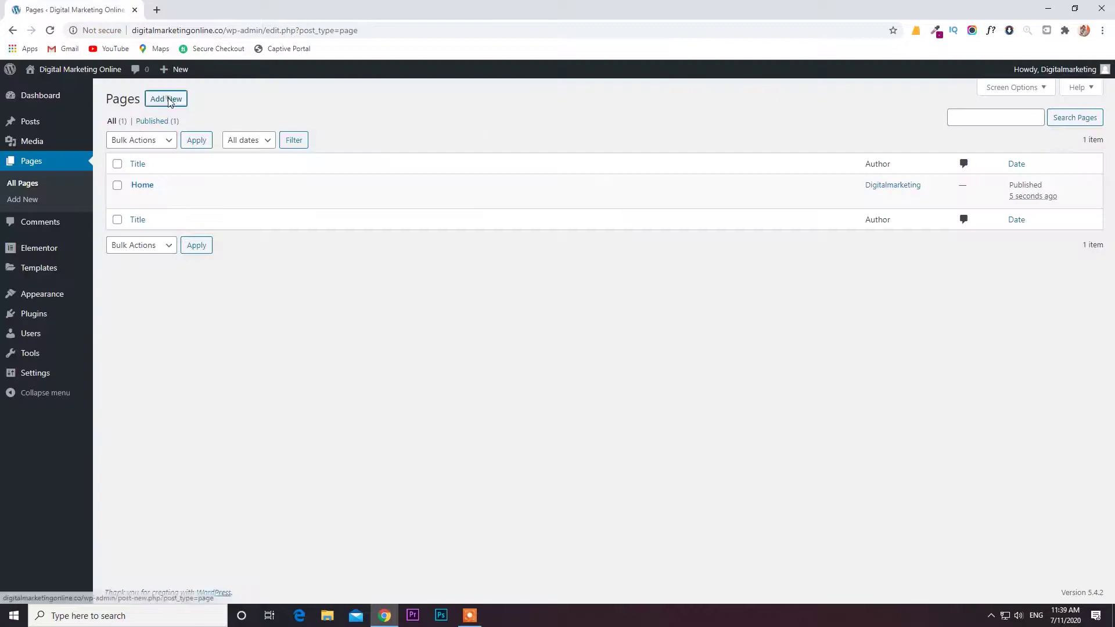
Add a new page titled "About us", publish it and return to the pages list
click(168, 100)
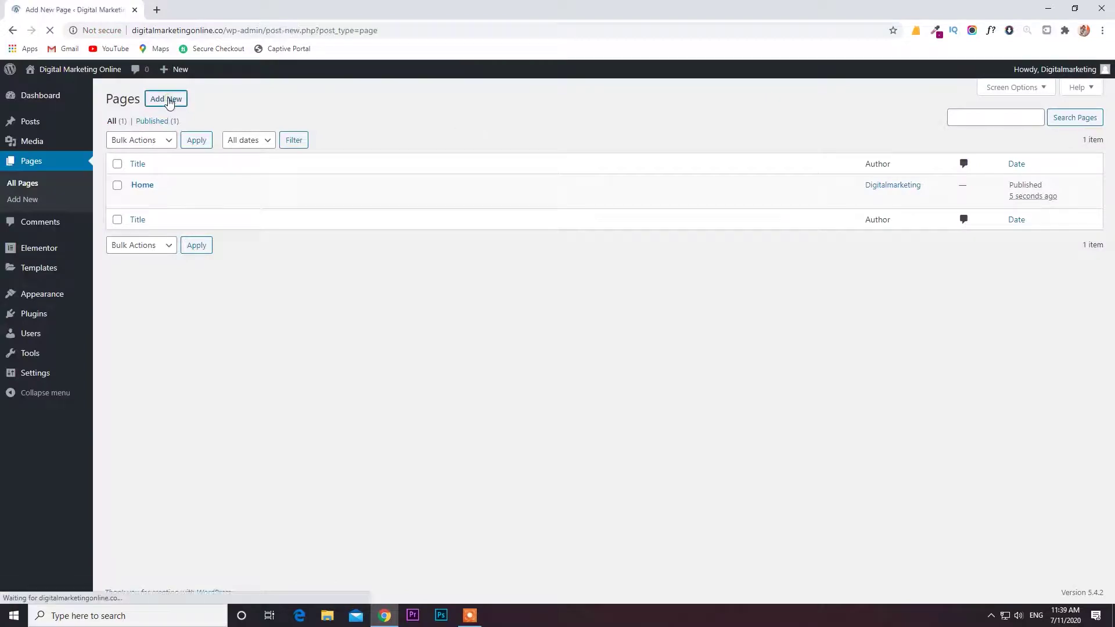
text(A)
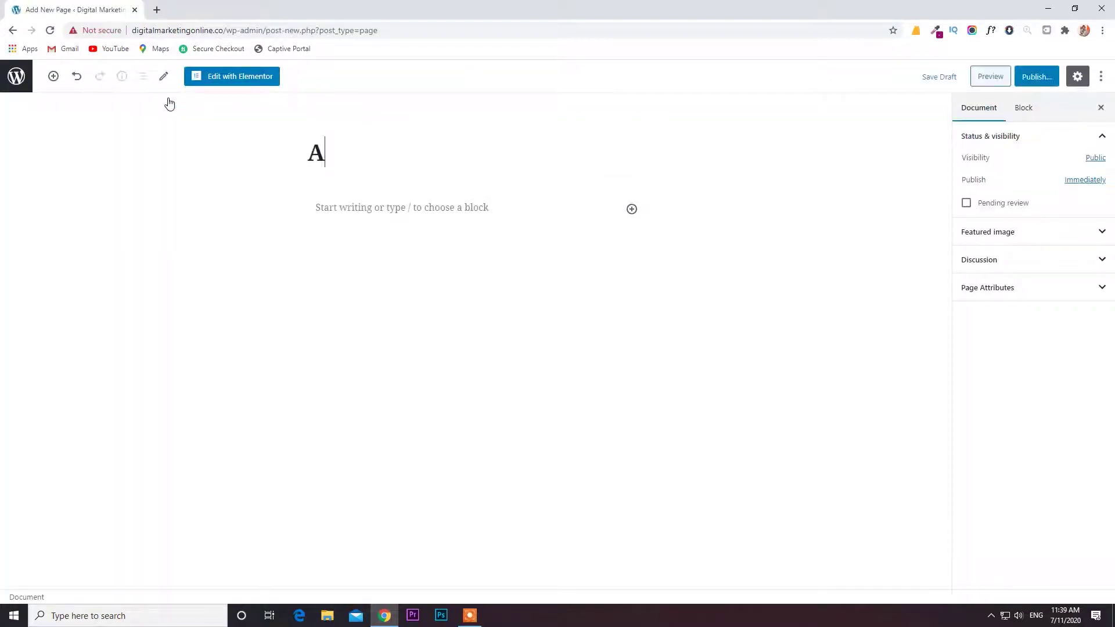
text(bout us)
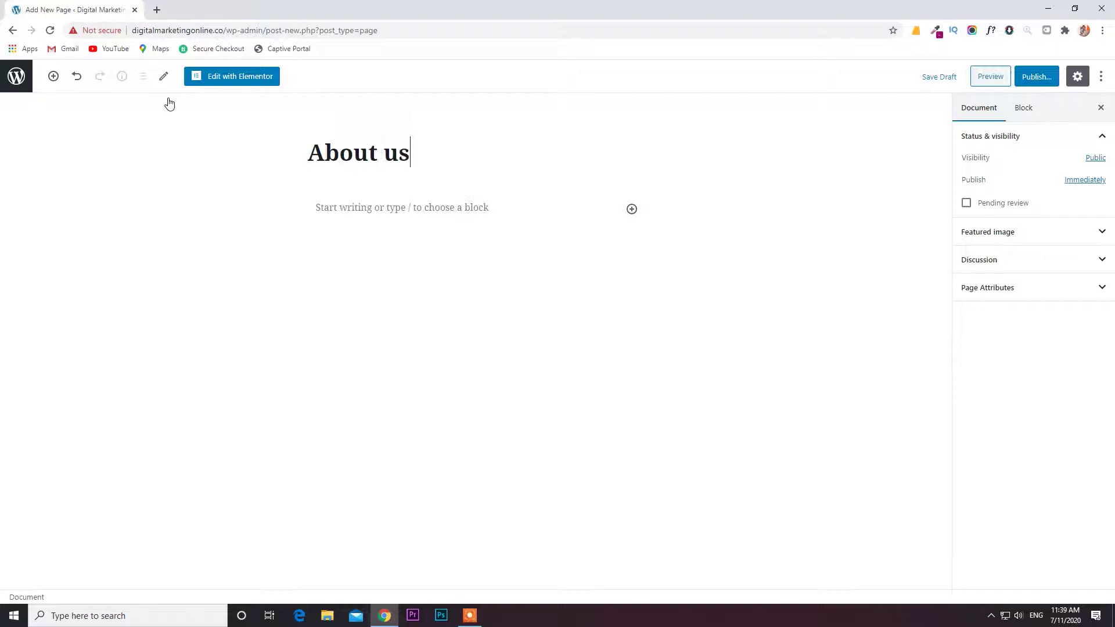
click(1032, 80)
click(1033, 81)
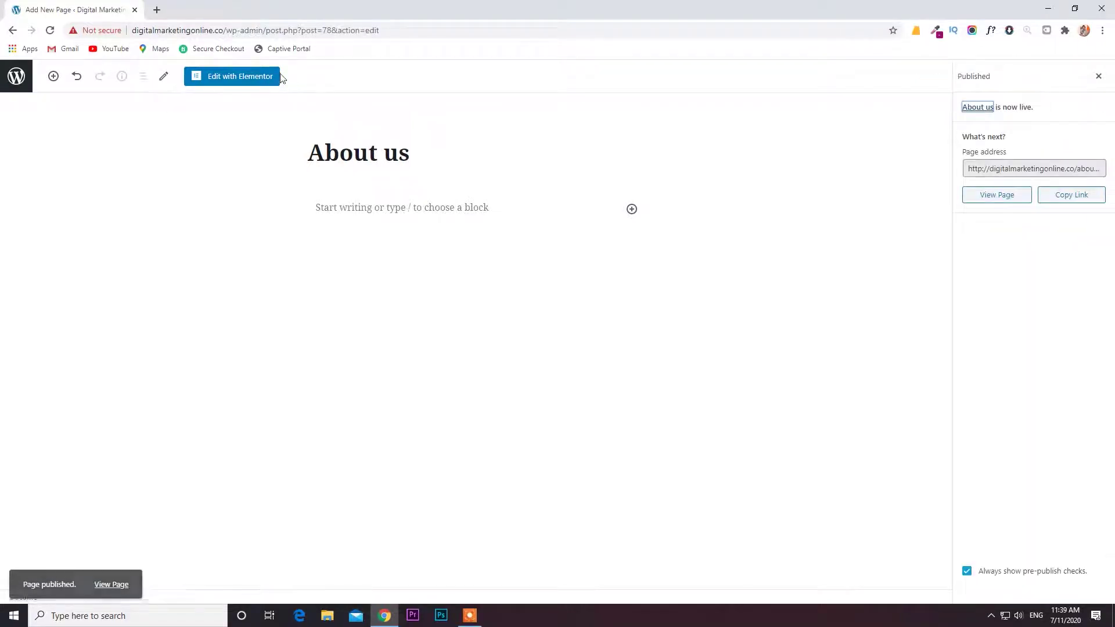
click(16, 76)
Add a new page titled "Services", publish it and return to the pages list
click(157, 107)
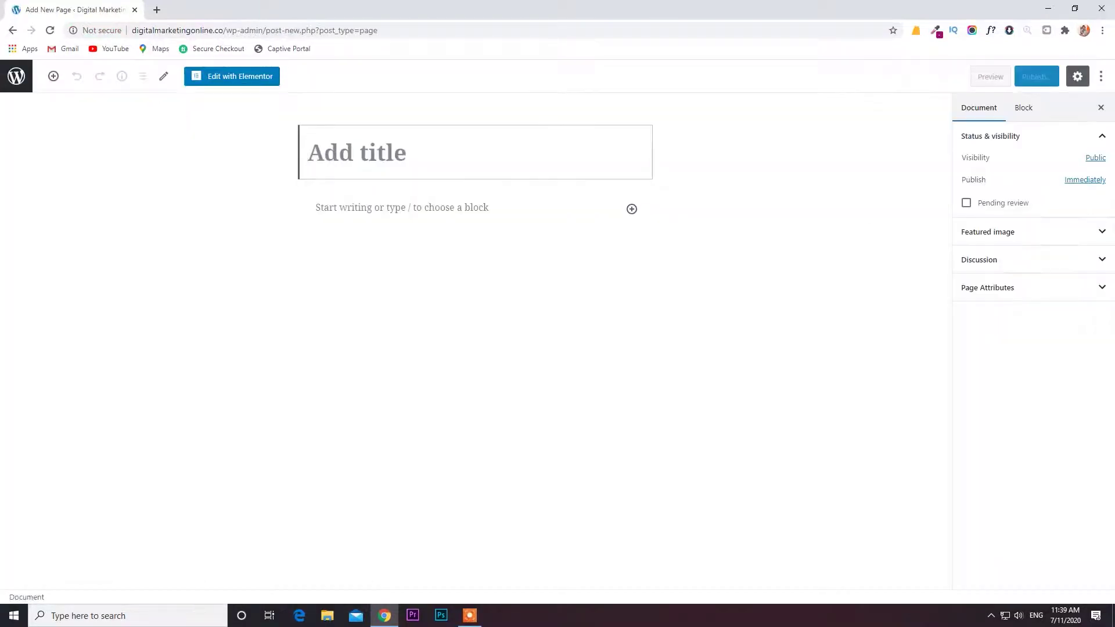
text(sr)
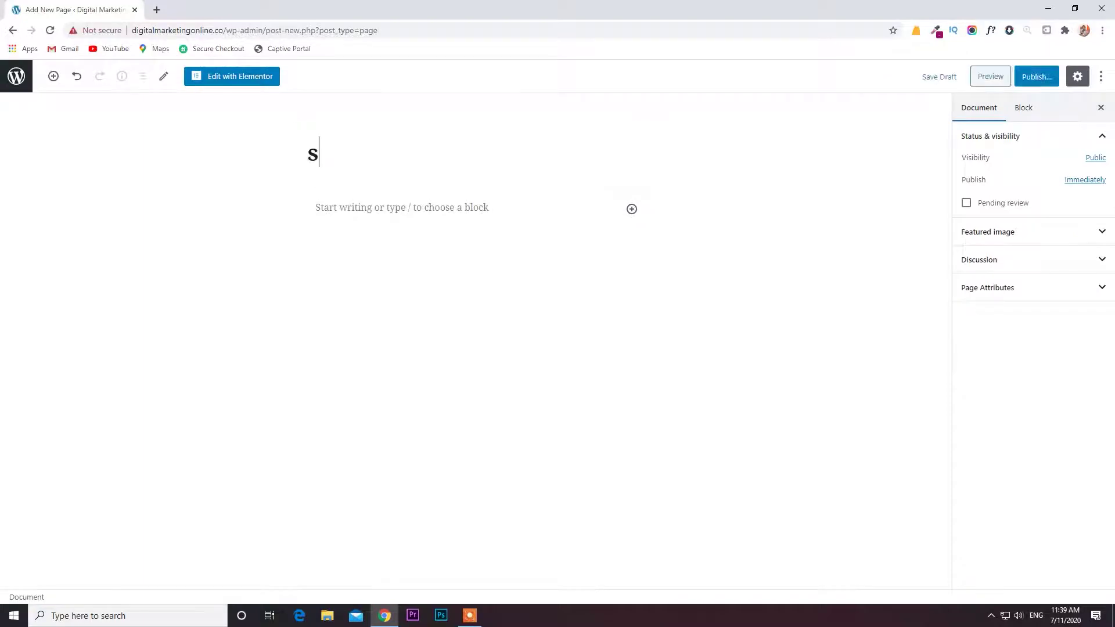
key(BackSpace)
key(BackSpace)
text(Services)
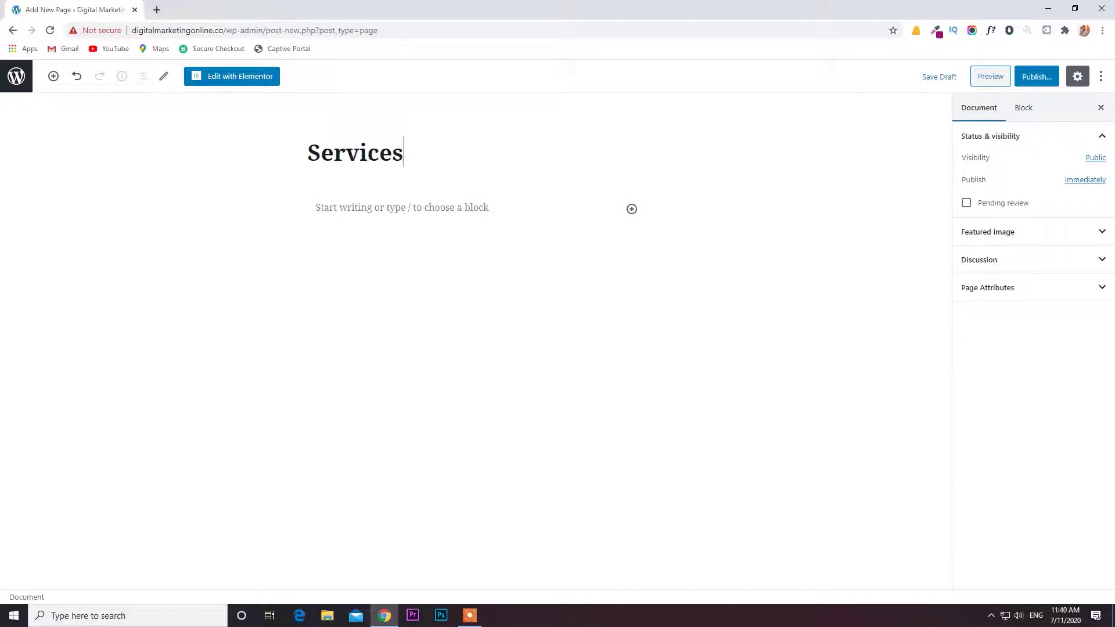
click(1043, 81)
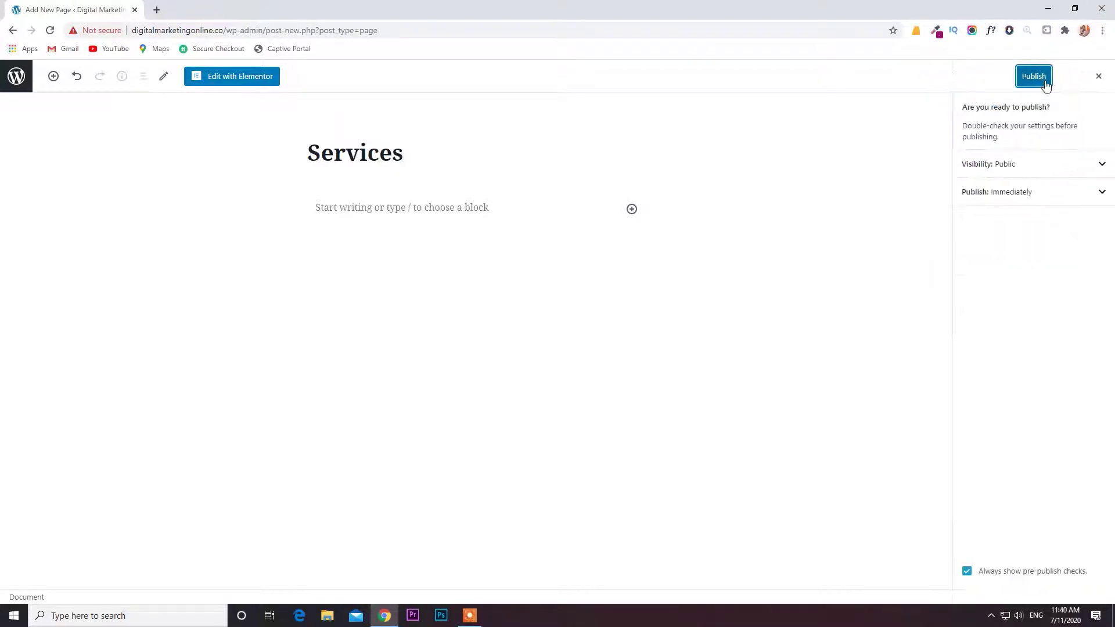
click(1045, 83)
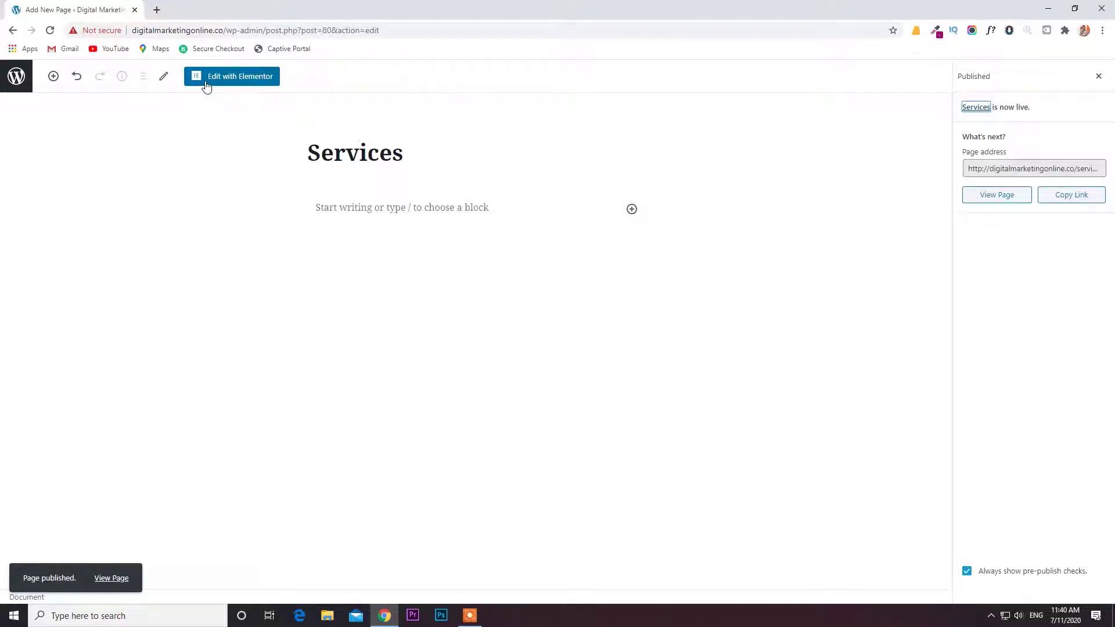
click(8, 69)
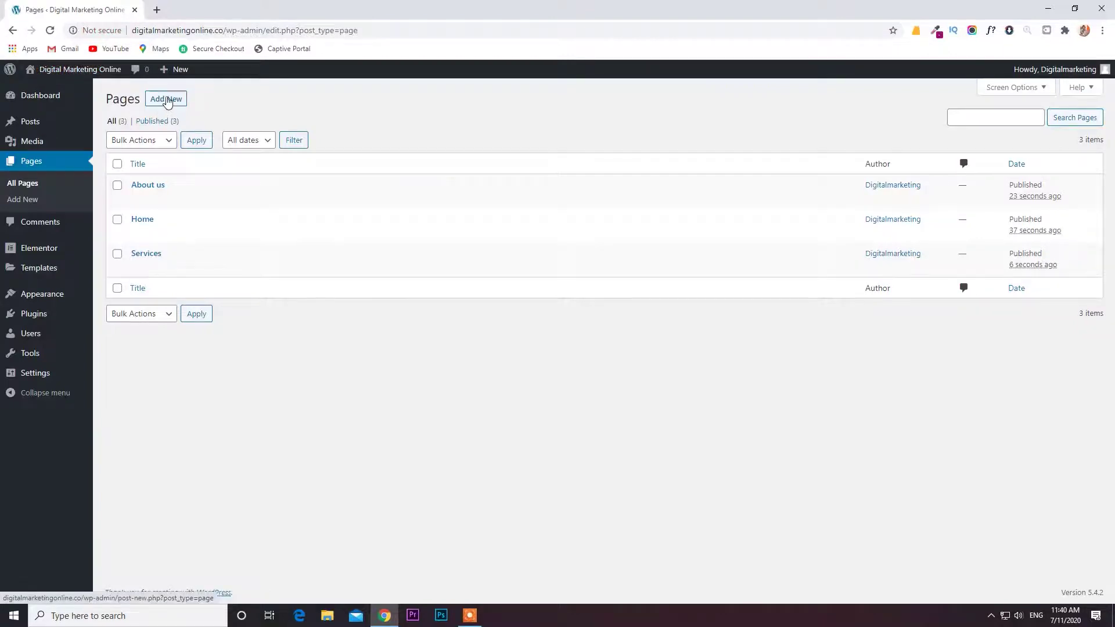
Add a new page titled "Clients", publish it and return to the pages list
click(167, 99)
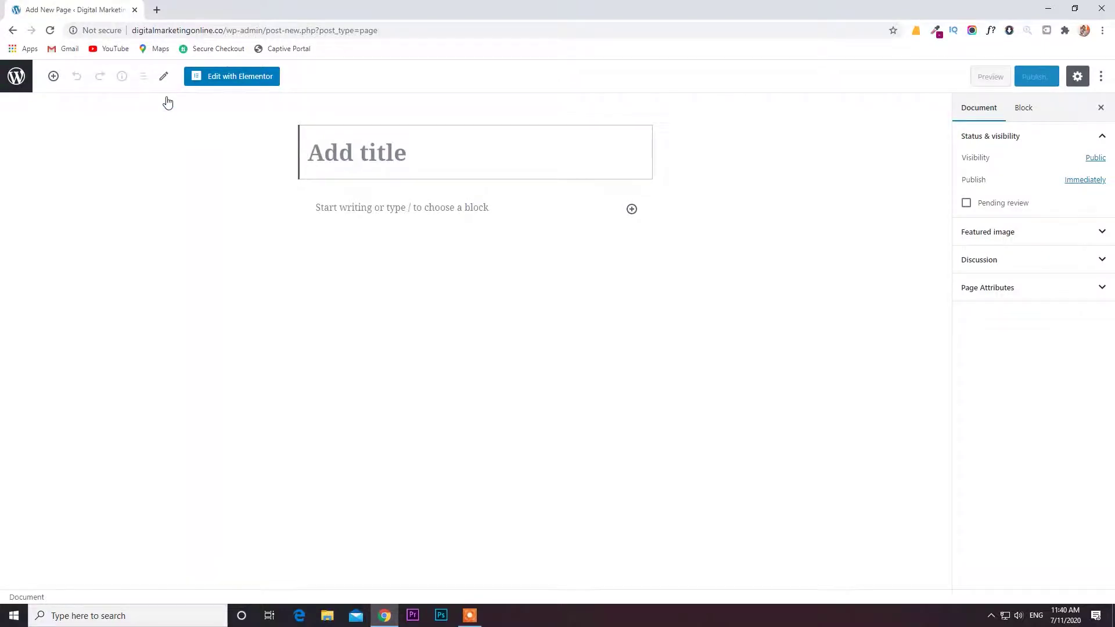
text(Clients)
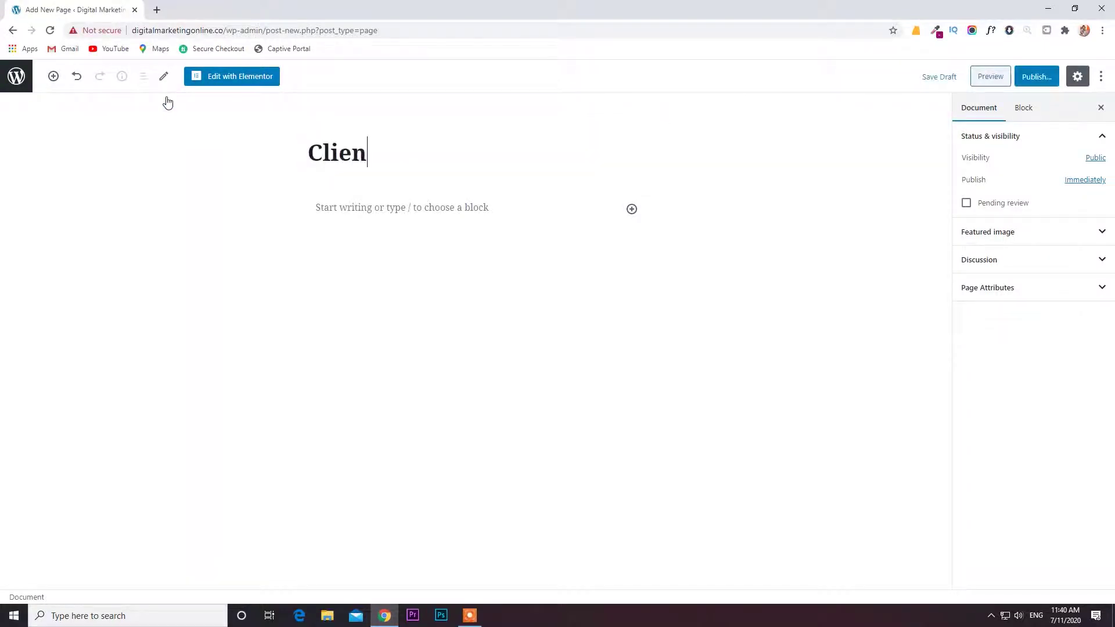
click(1040, 77)
click(1042, 77)
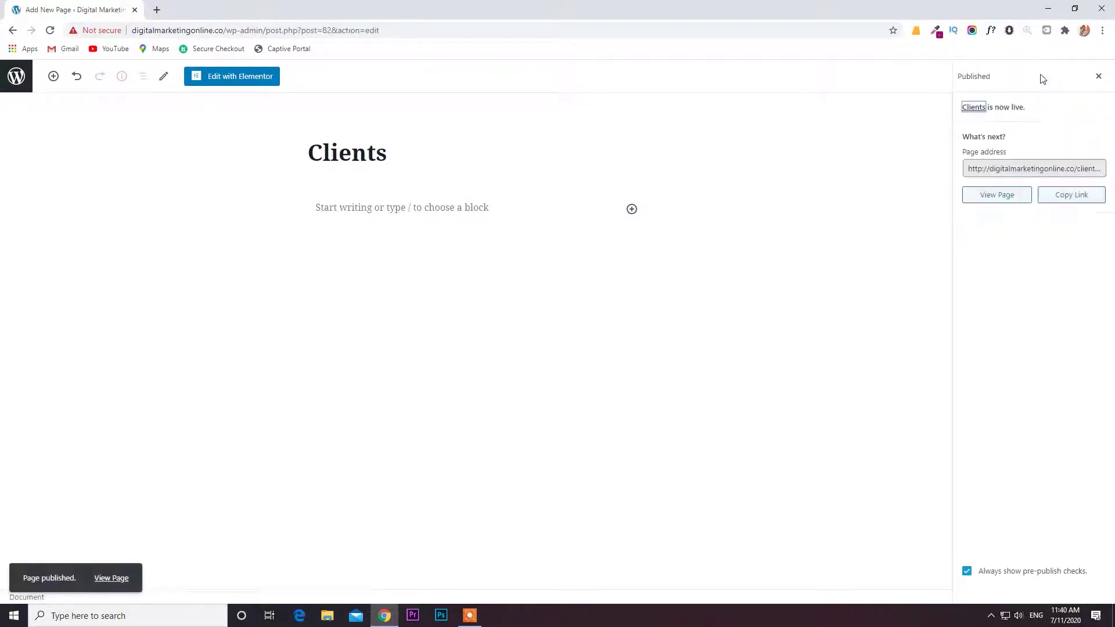
click(15, 77)
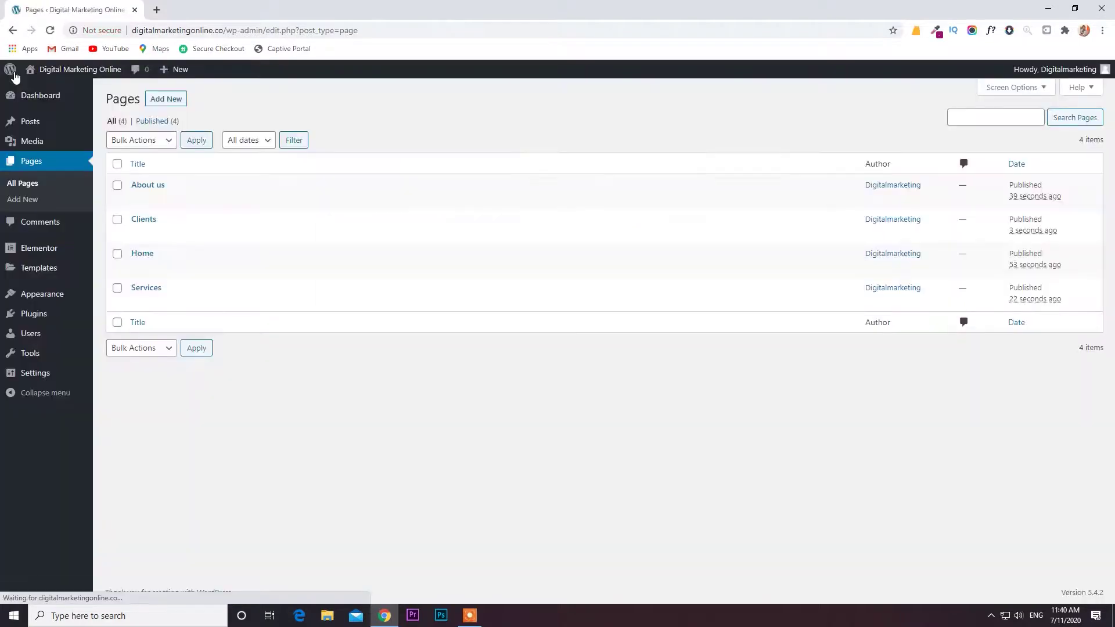
Add a new page titled "Contact us", publish it and return to the pages list
click(169, 100)
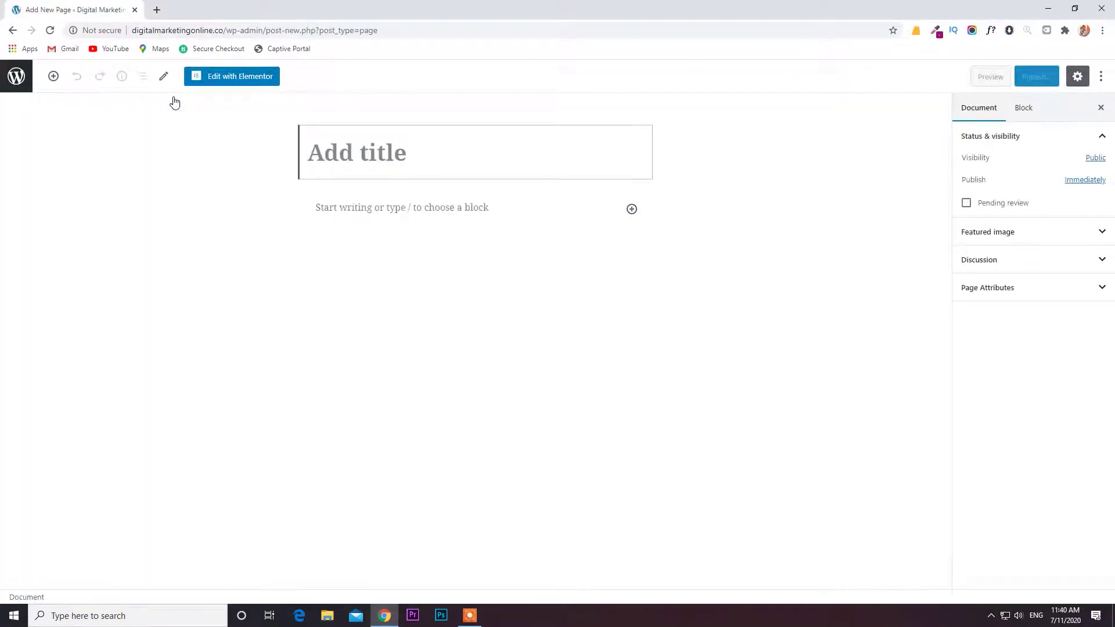
text(Contact)
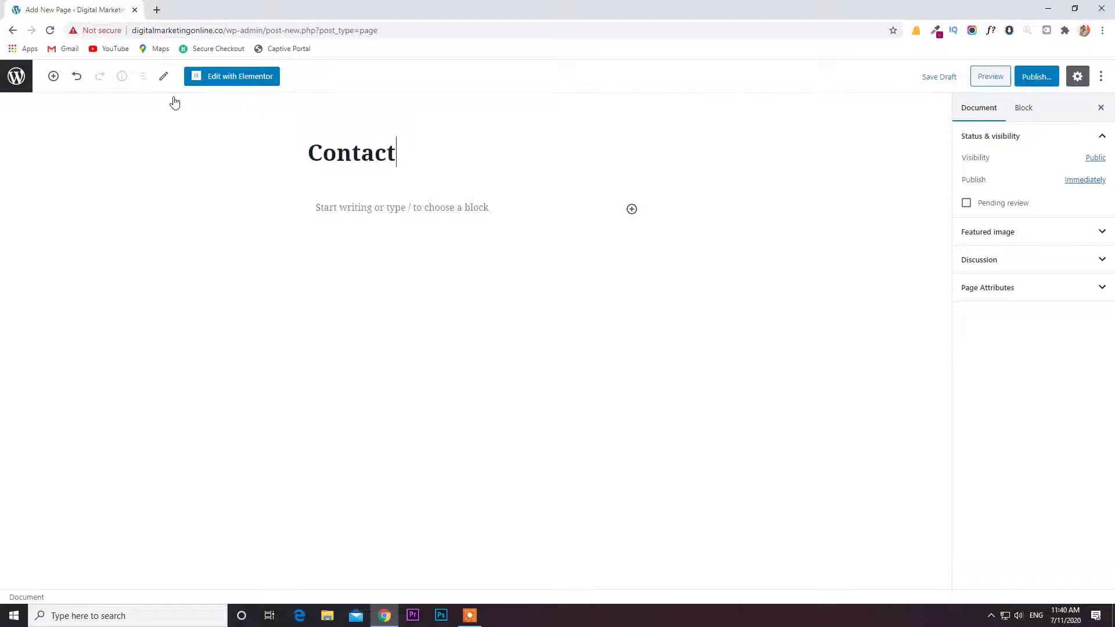
text( US)
key(BackSpace)
key(BackSpace)
text(us)
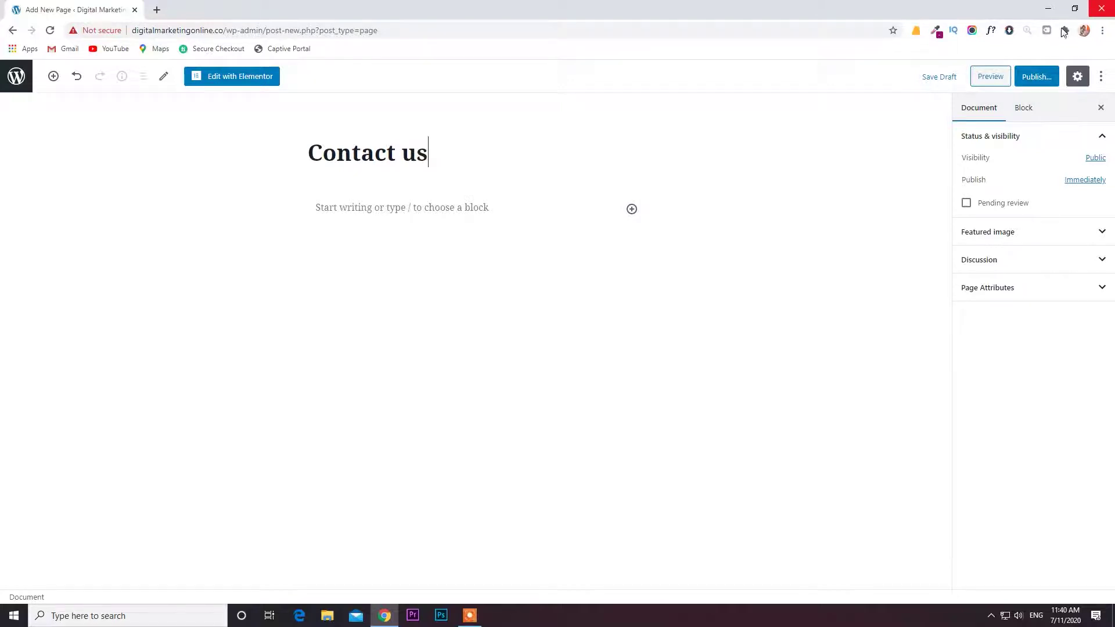
click(1037, 76)
click(1037, 78)
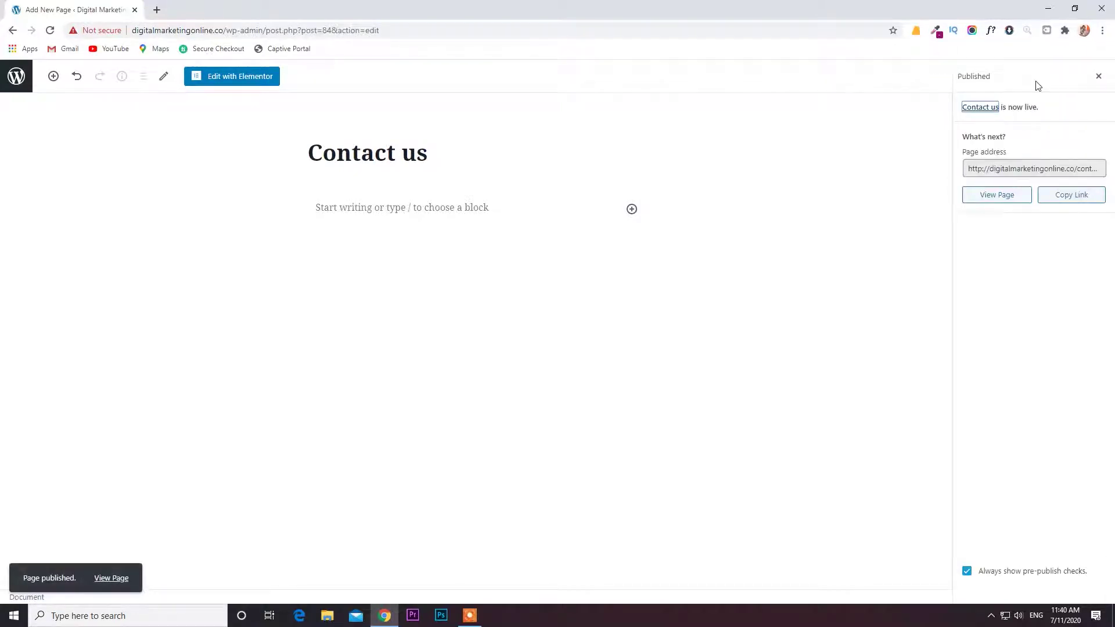
click(10, 76)
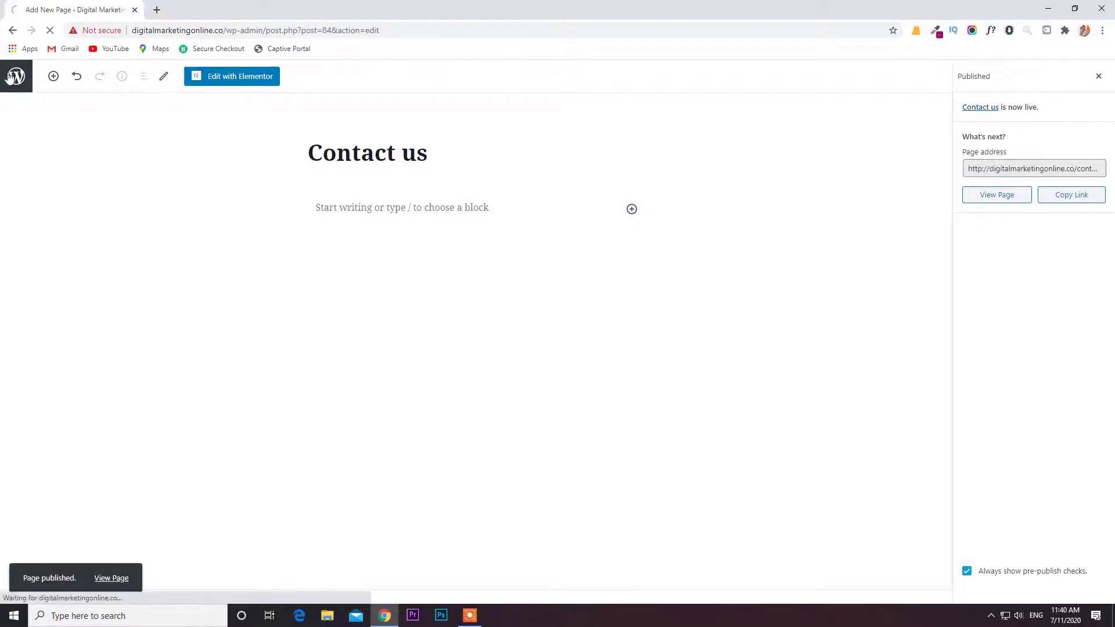
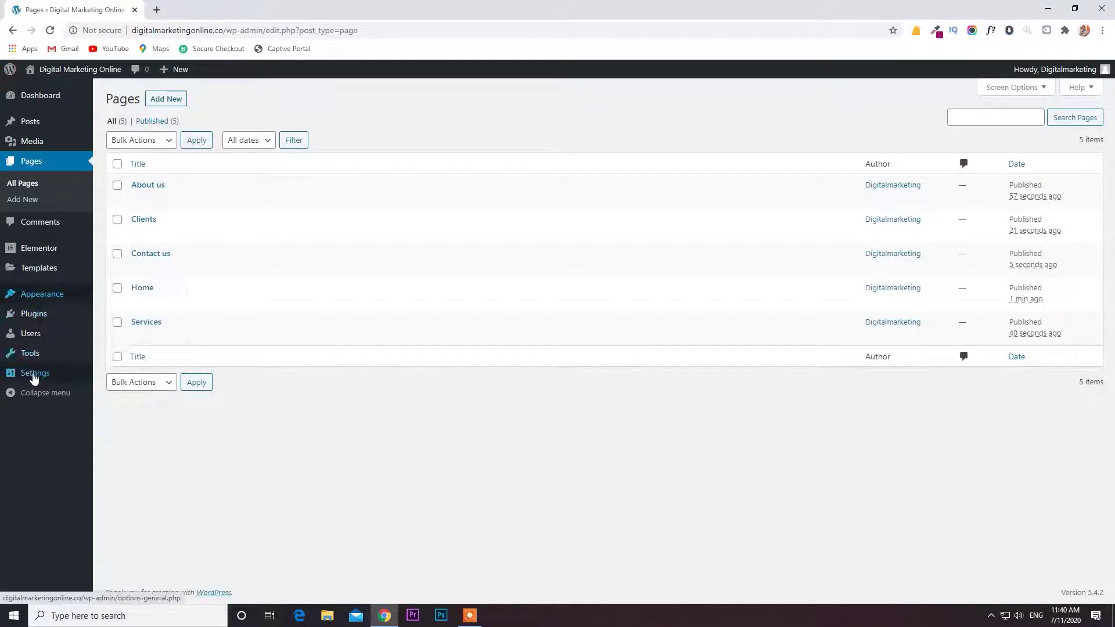
In the reading settings, make the homepage display a static page, choose Home as the homepage, and save the changes
mouse_move(33, 376)
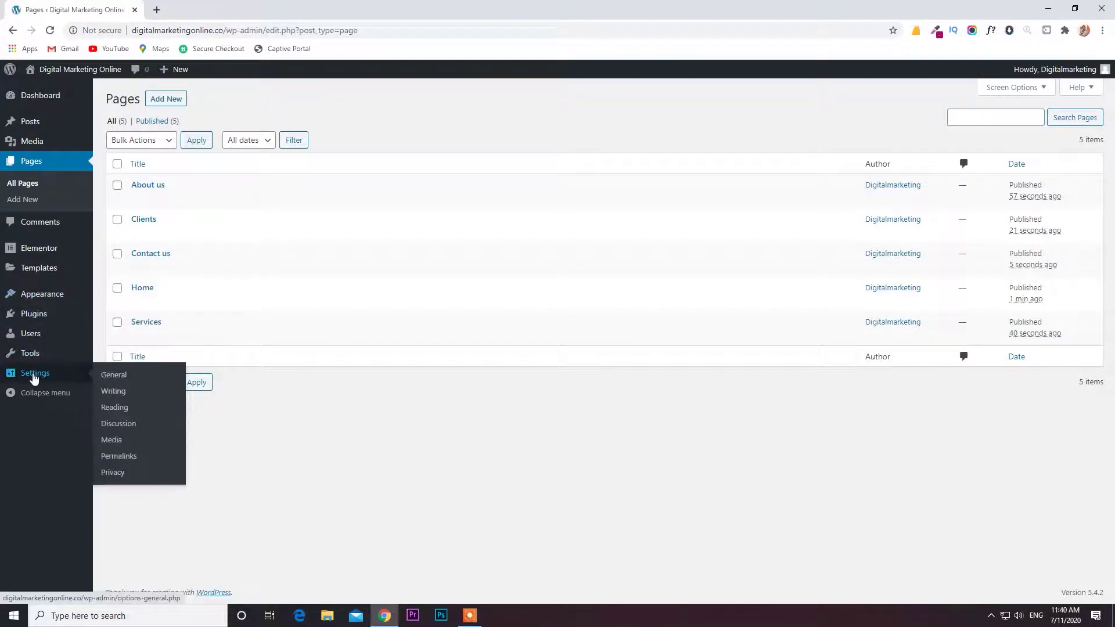
click(119, 406)
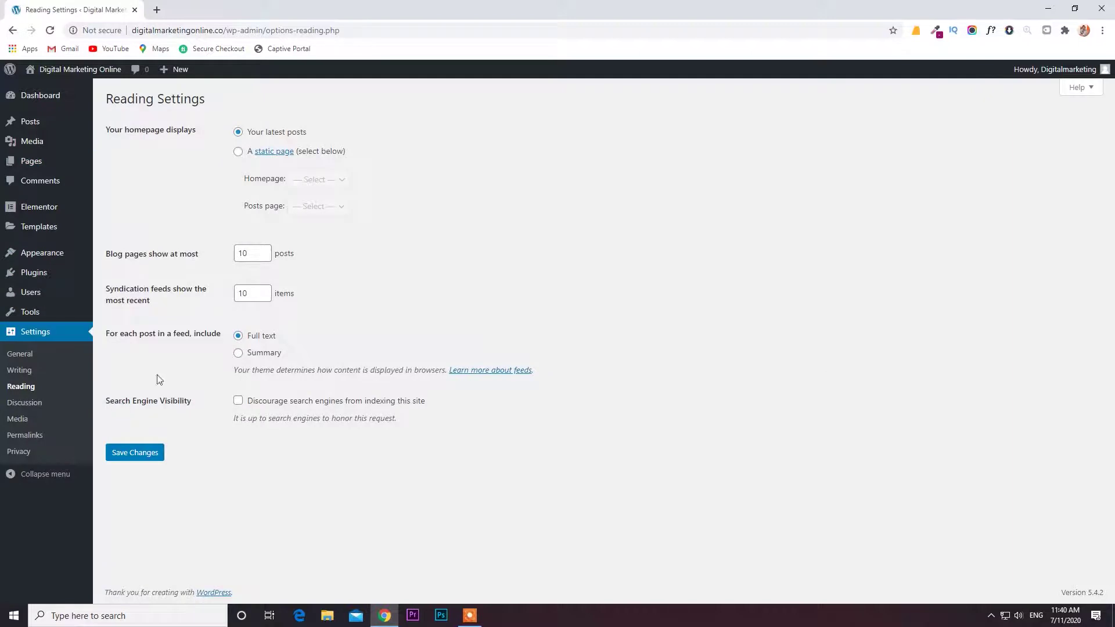
click(238, 151)
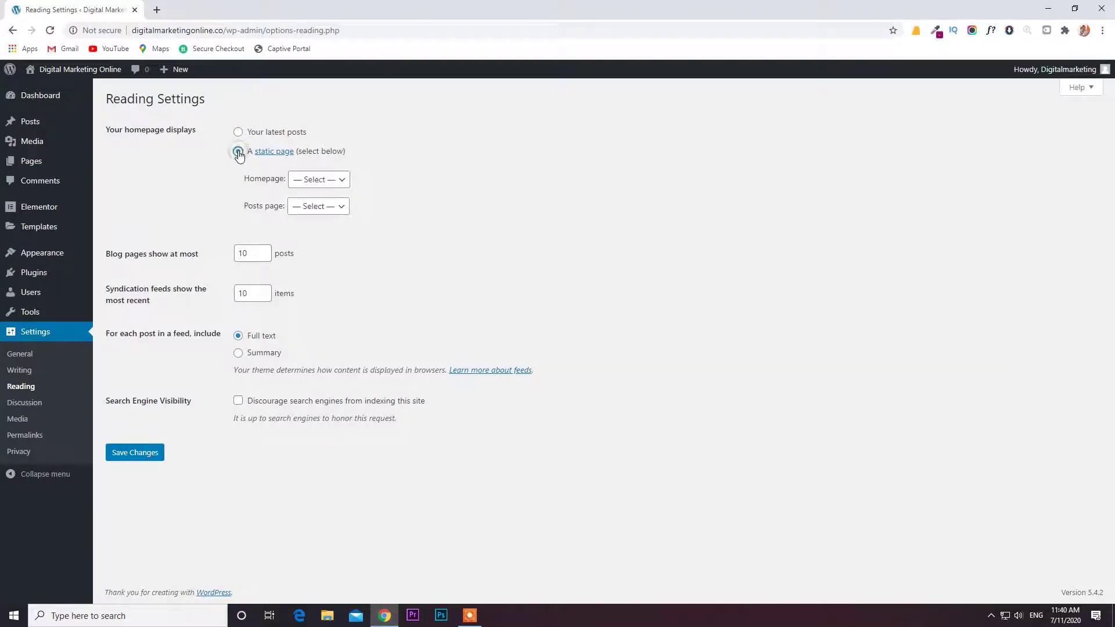
click(318, 181)
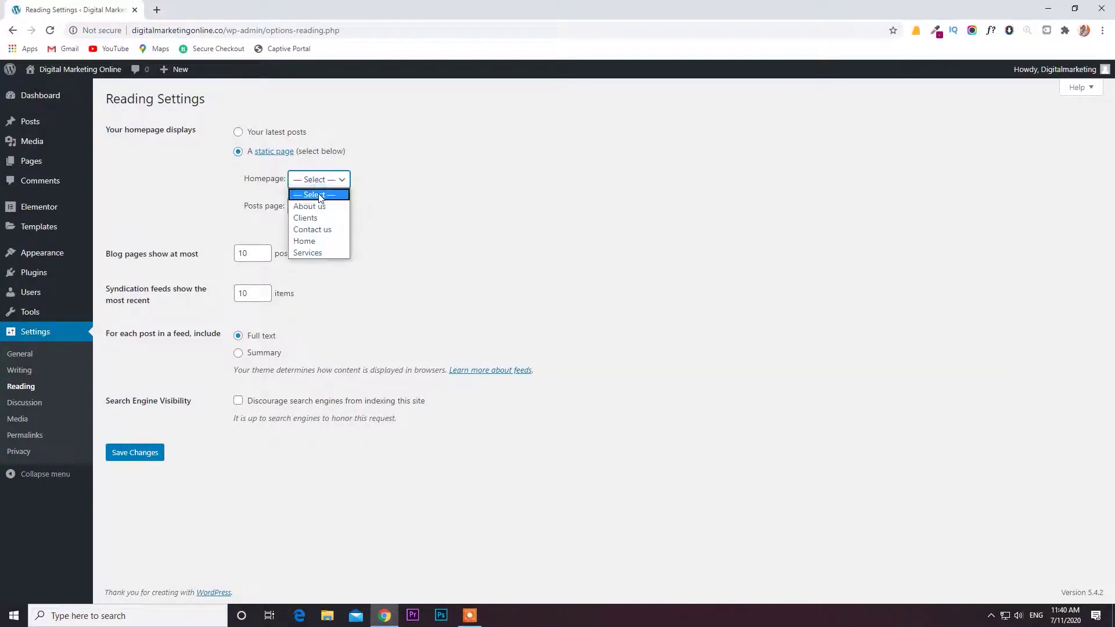
click(320, 242)
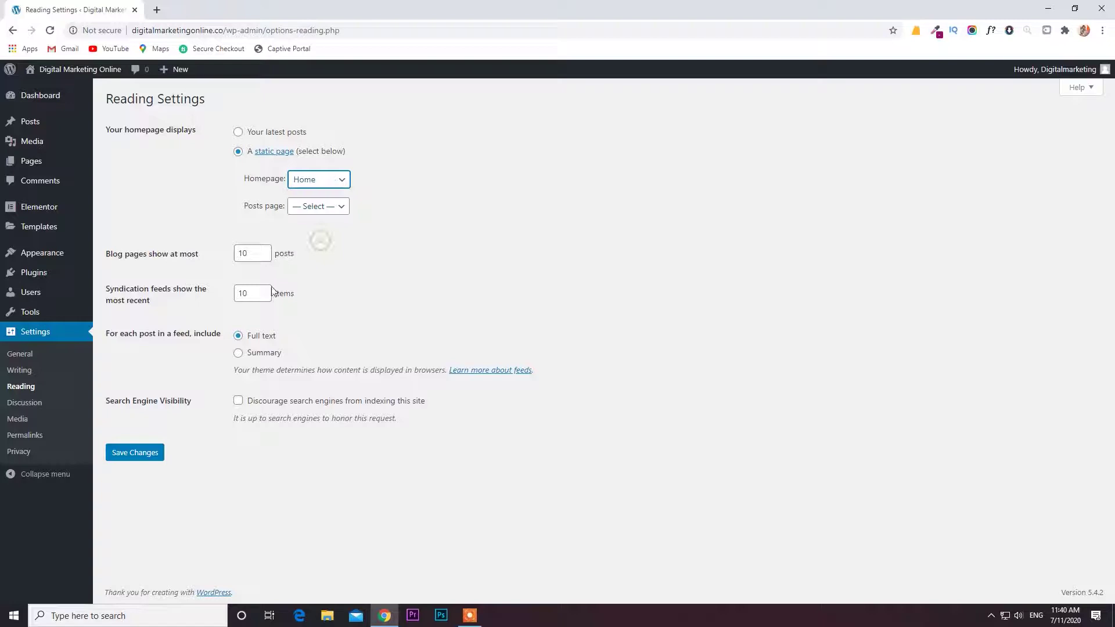
click(129, 458)
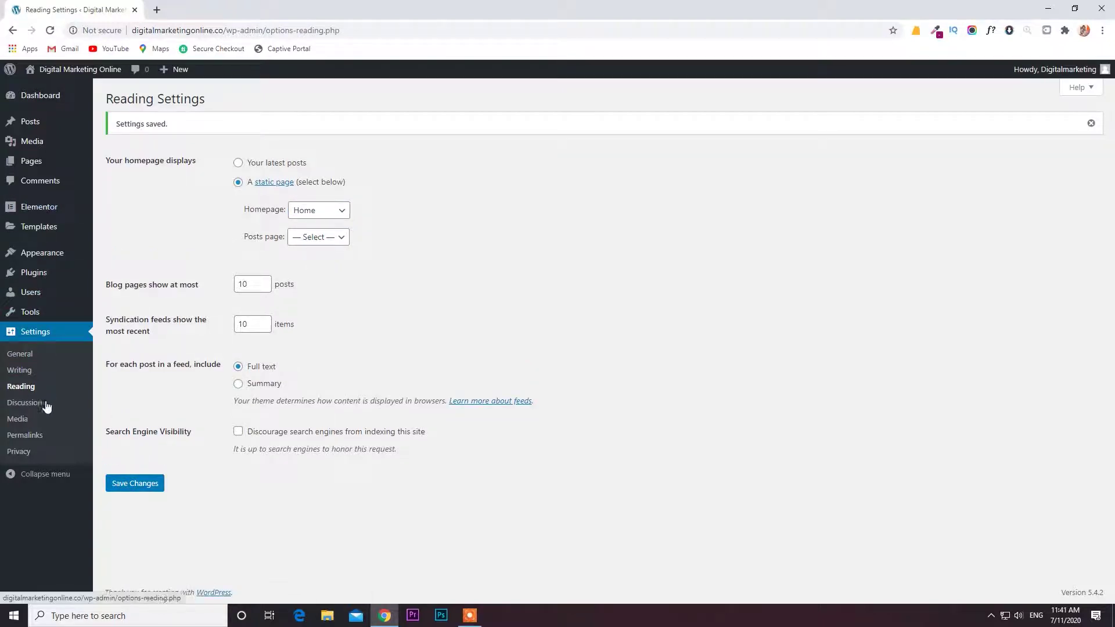
In the site's menu editor, move Services above Clients and create the menu with the name Menu 1
mouse_move(23, 253)
click(113, 289)
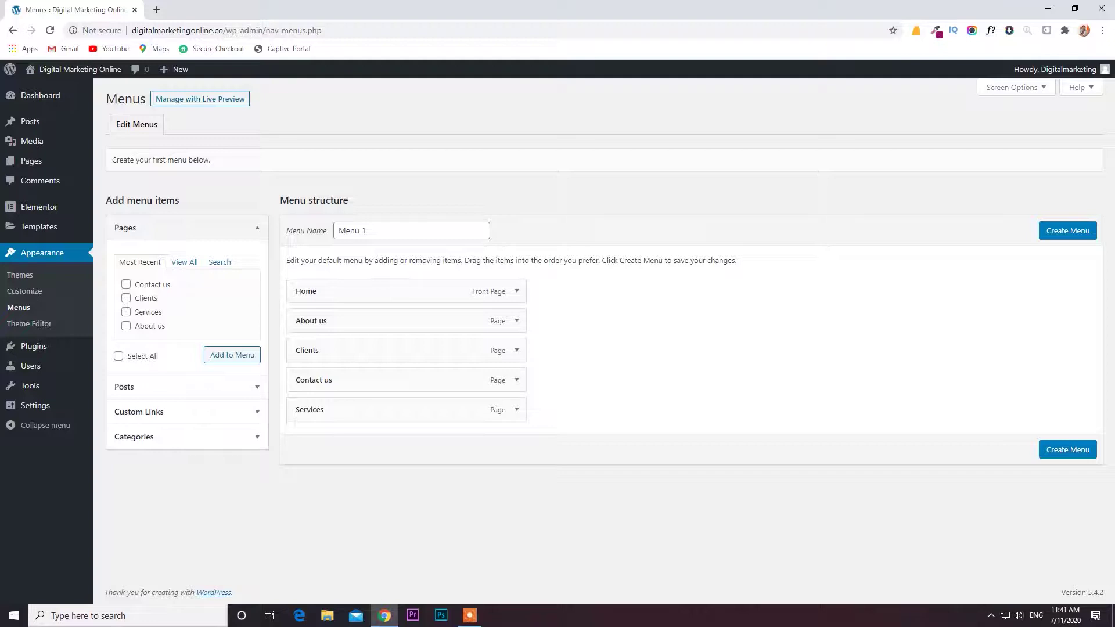
drag(353, 409, 356, 351)
click(1064, 233)
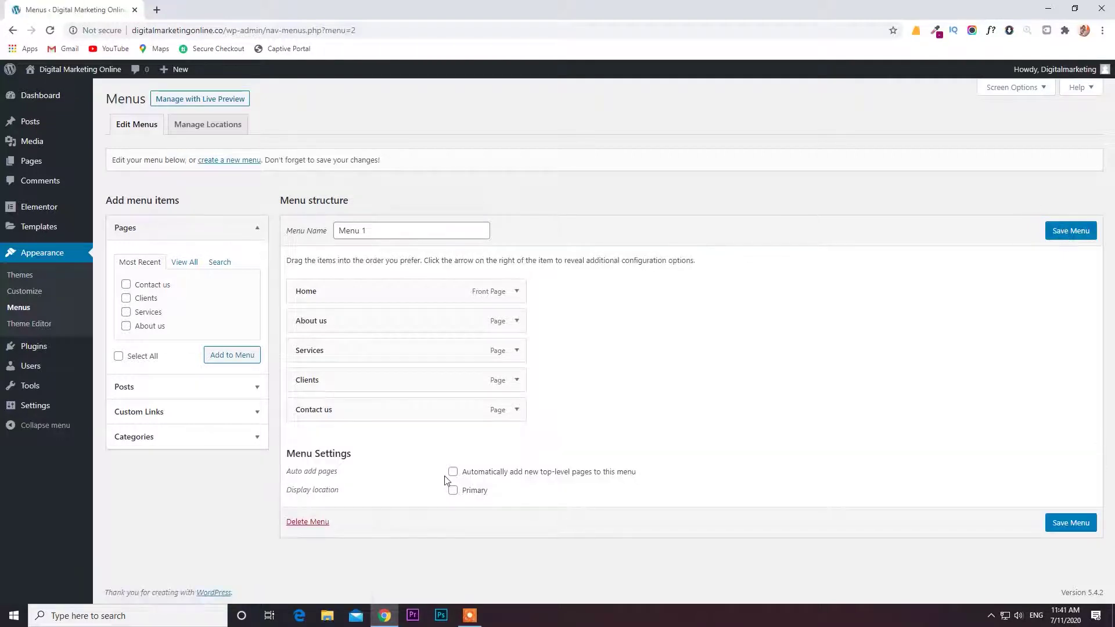
Assign Menu 1 to the Primary display location, enable automatic adding of new top-level pages, and save the menu
click(453, 491)
click(453, 472)
click(1067, 524)
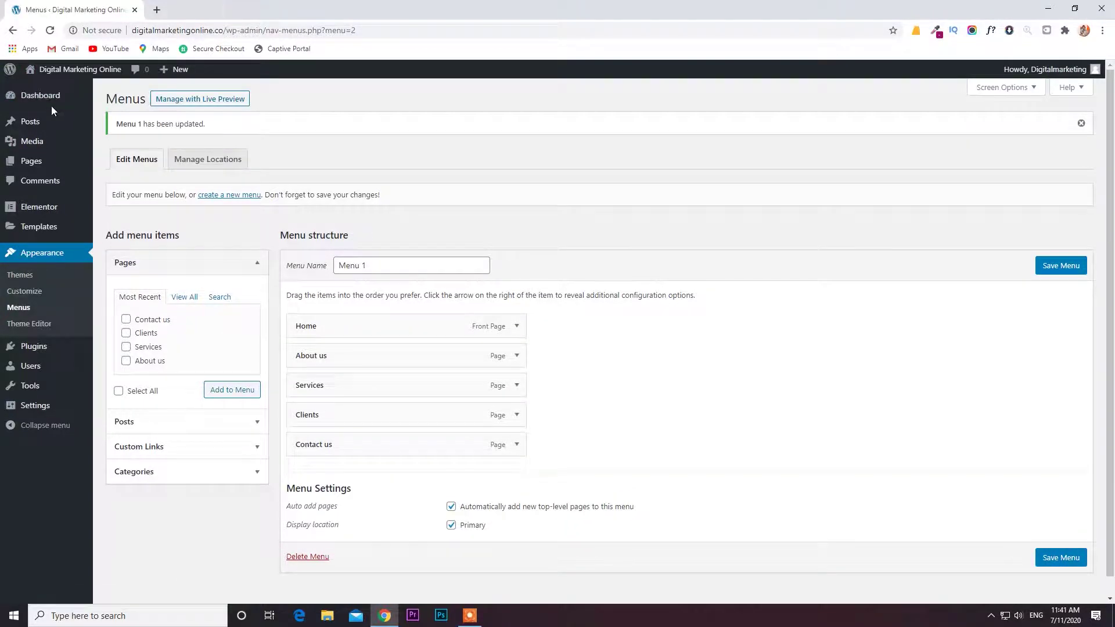
Open the Home front page for editing from the list of all pages
mouse_move(51, 106)
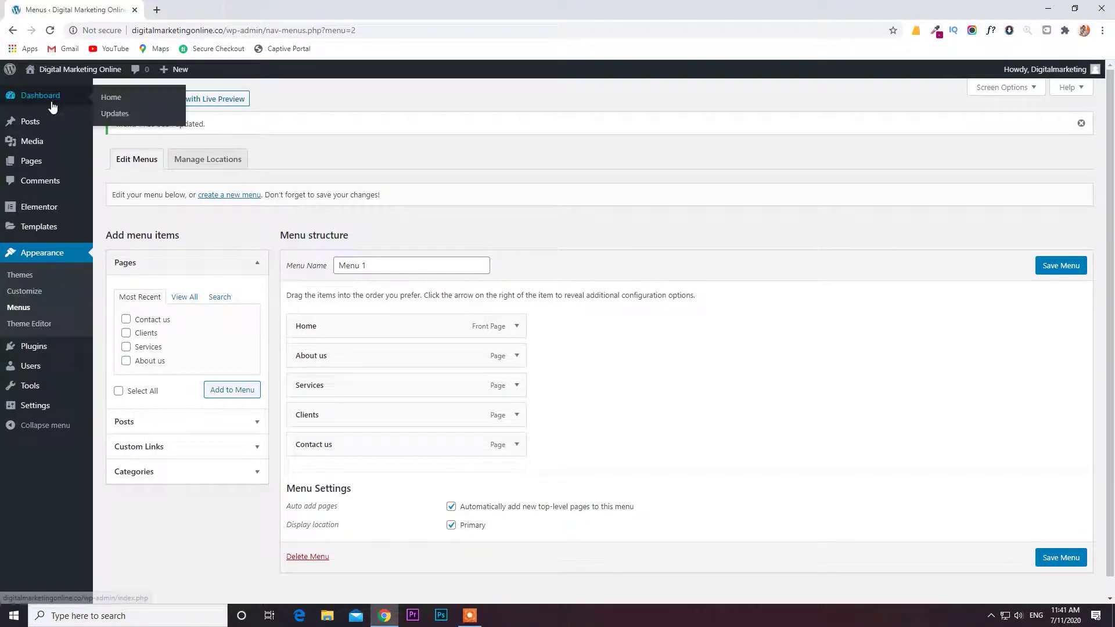
click(44, 162)
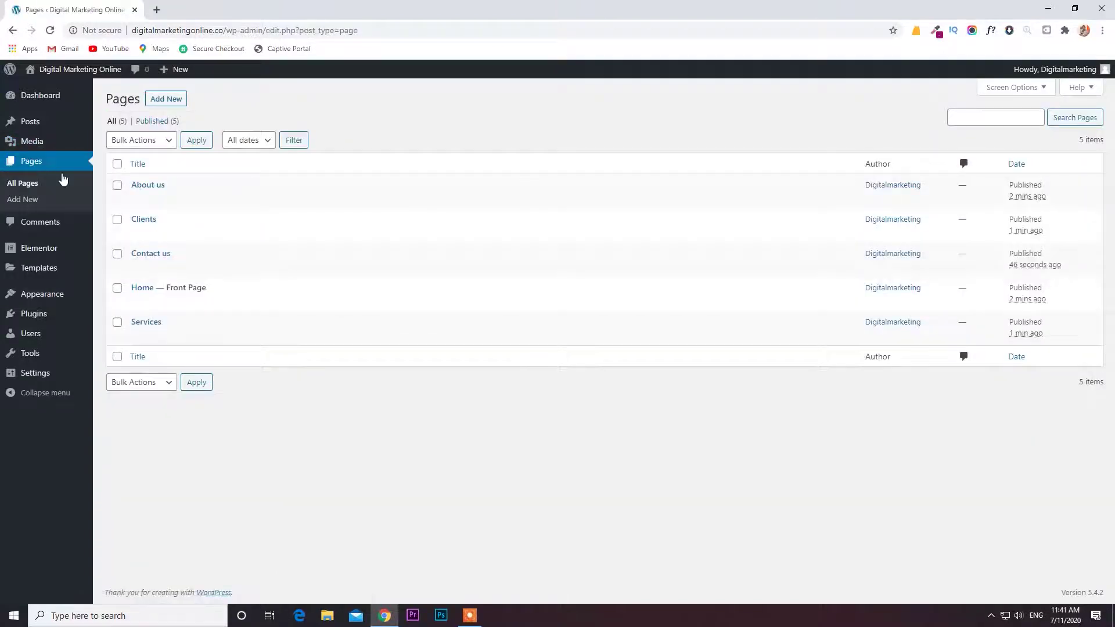
mouse_move(160, 306)
click(134, 306)
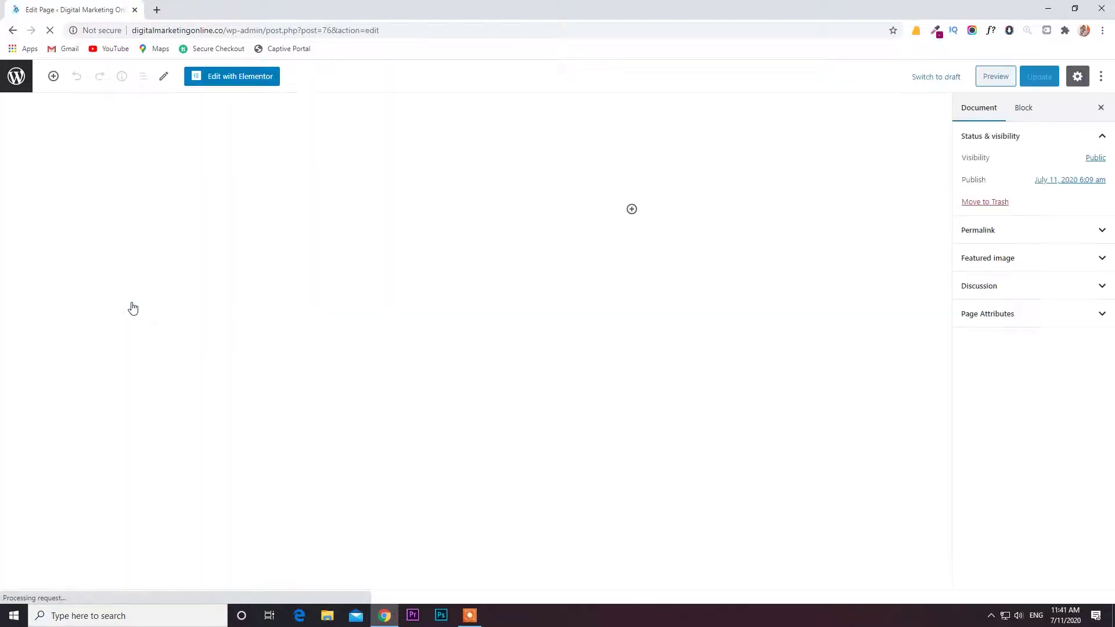
Open the Home page in the Elementor editor and set its page layout to Elementor Canvas
click(216, 79)
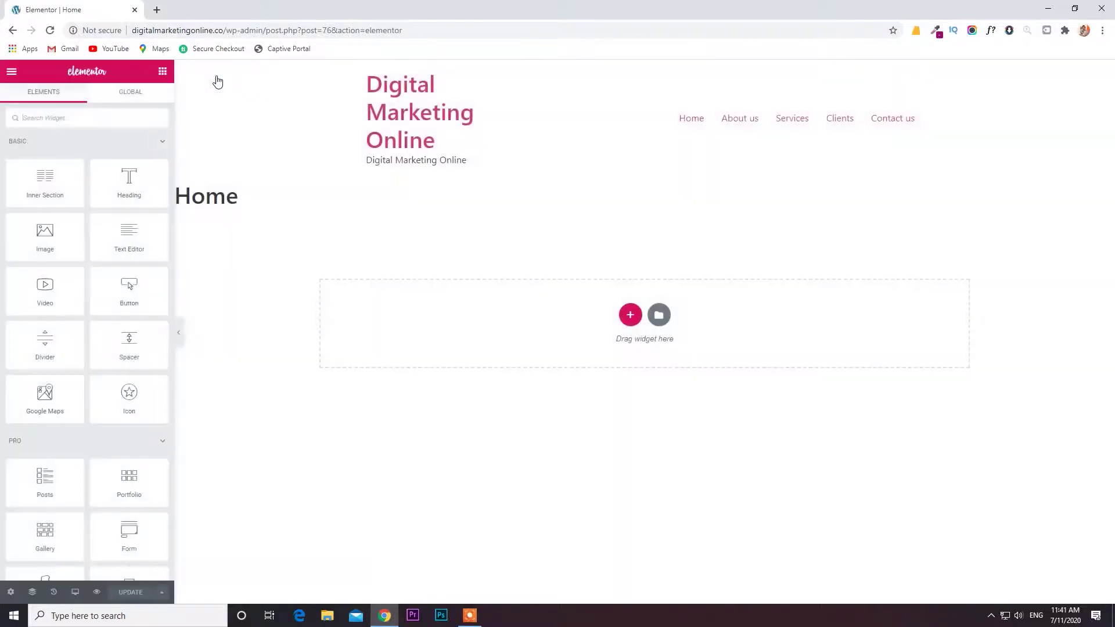
scroll(29, 359, down, 6)
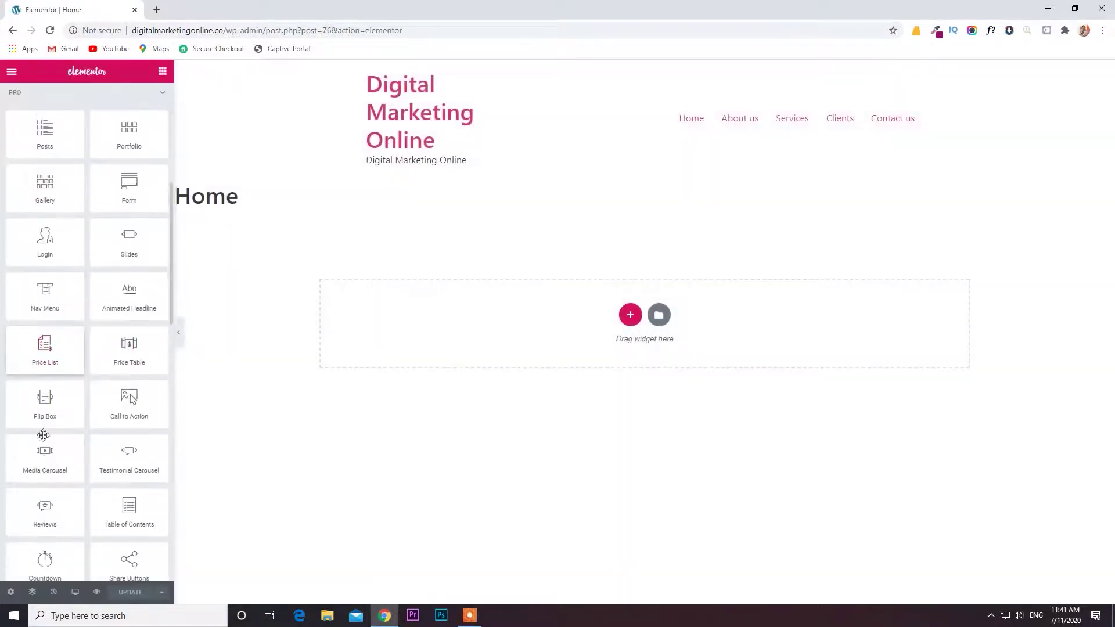
click(11, 592)
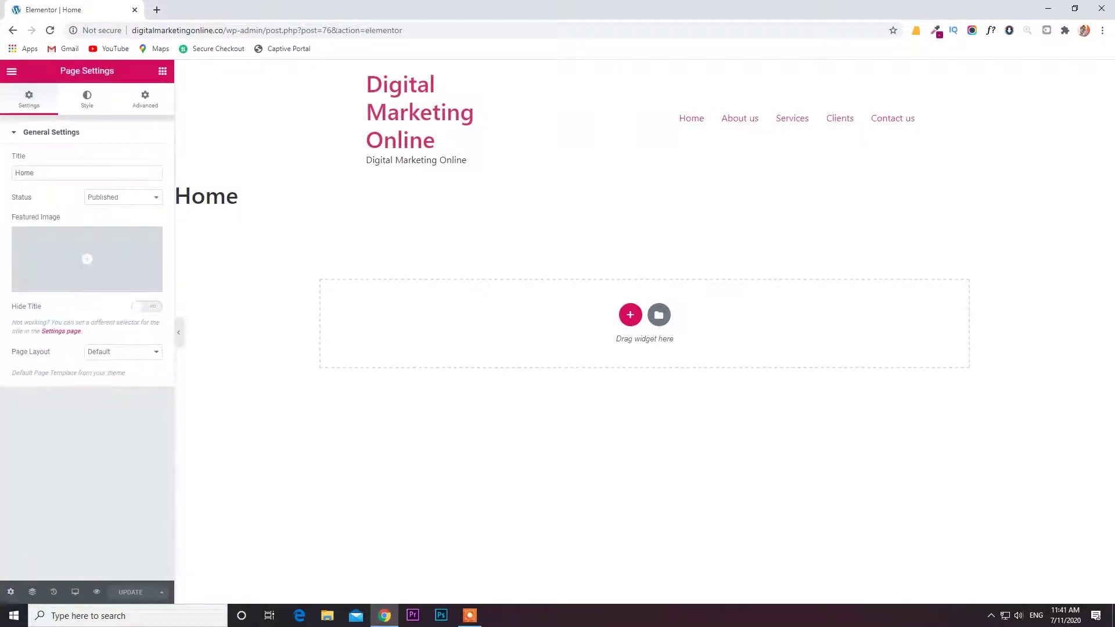
click(119, 354)
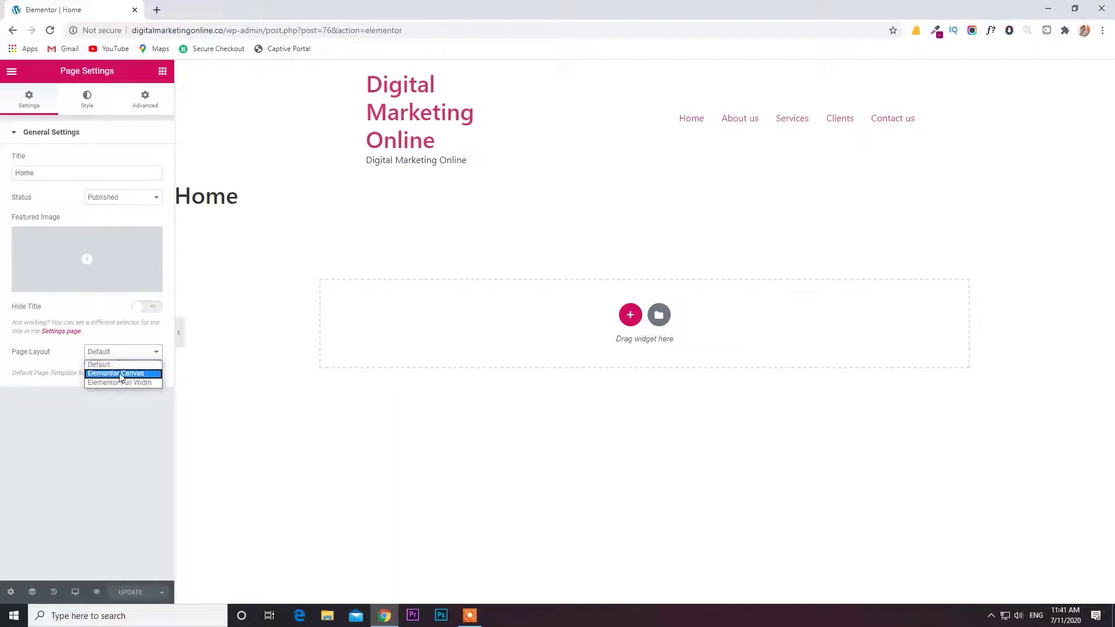
click(122, 373)
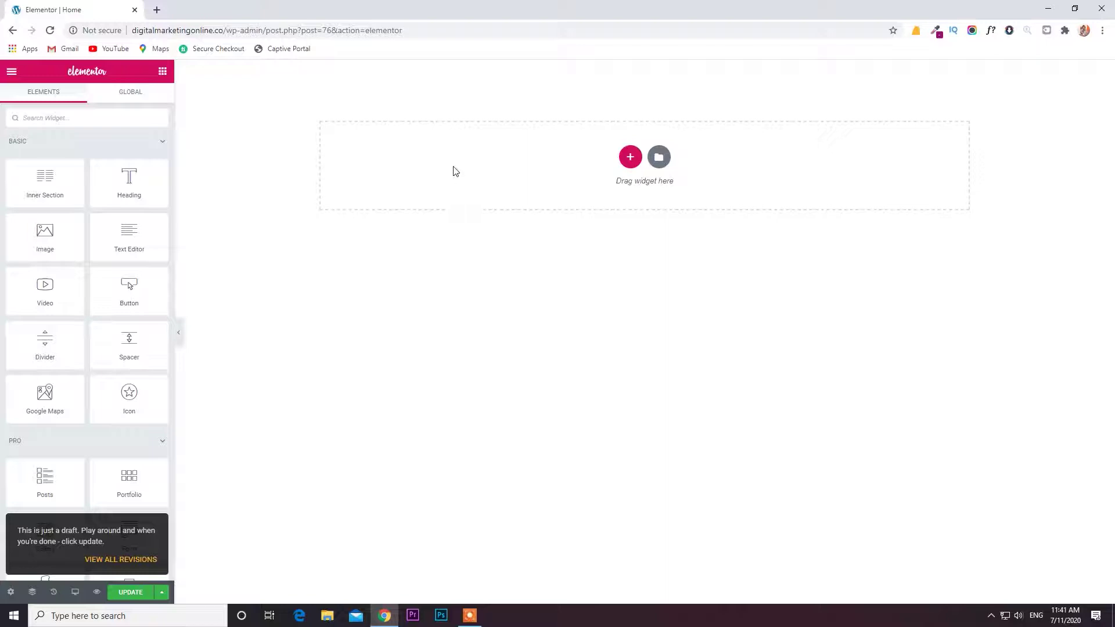
Filter the template library's blocks by the Header category and insert the blue gradient Beyond header into the empty page
click(632, 157)
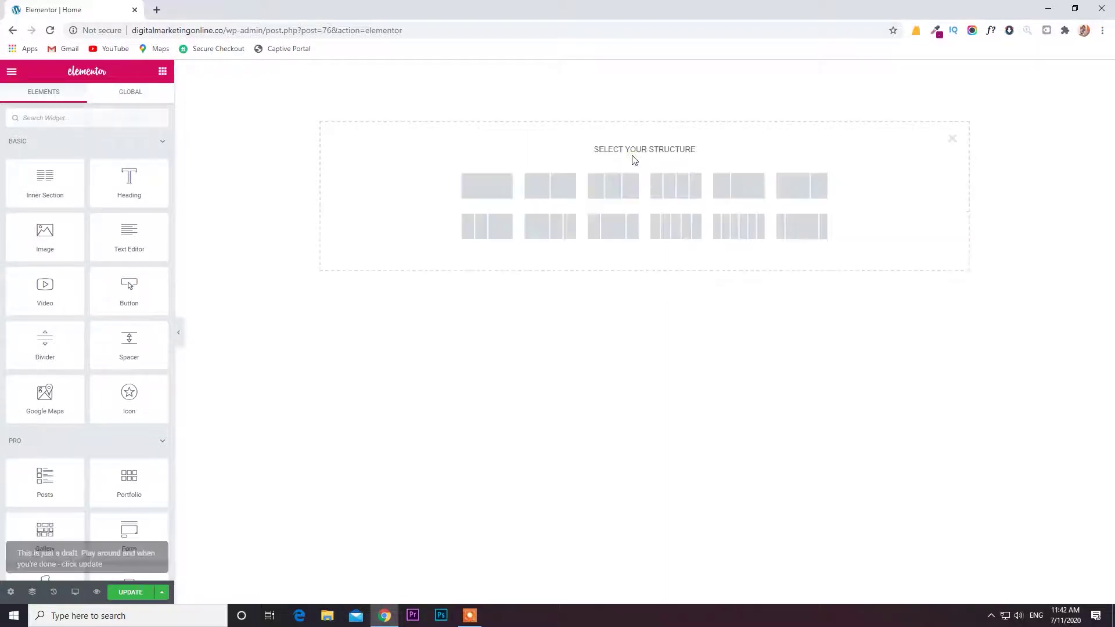
click(953, 138)
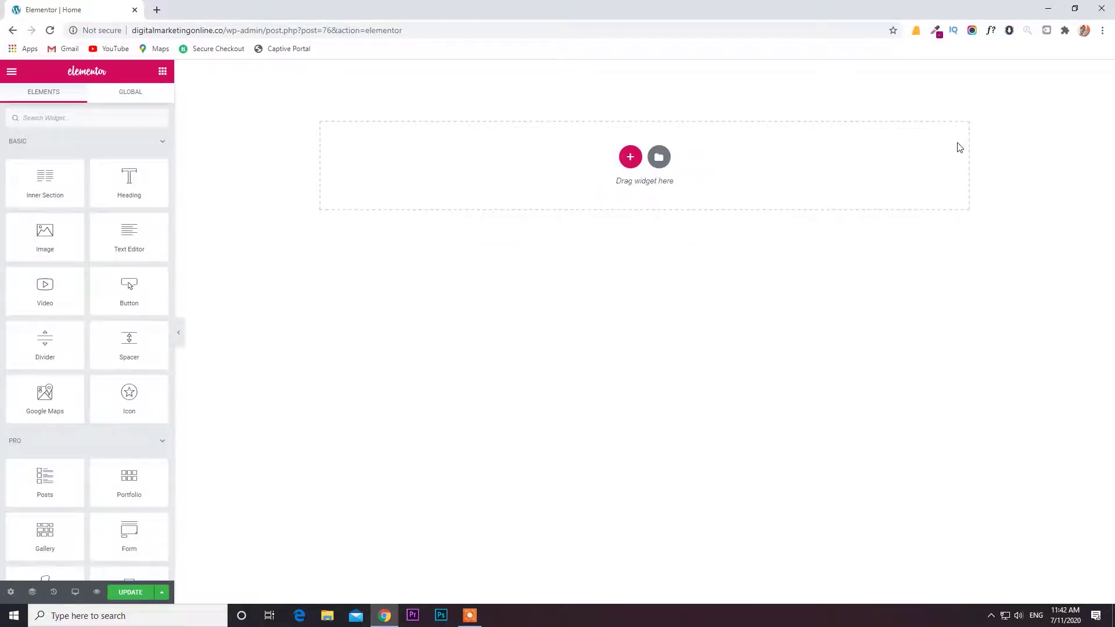
click(659, 157)
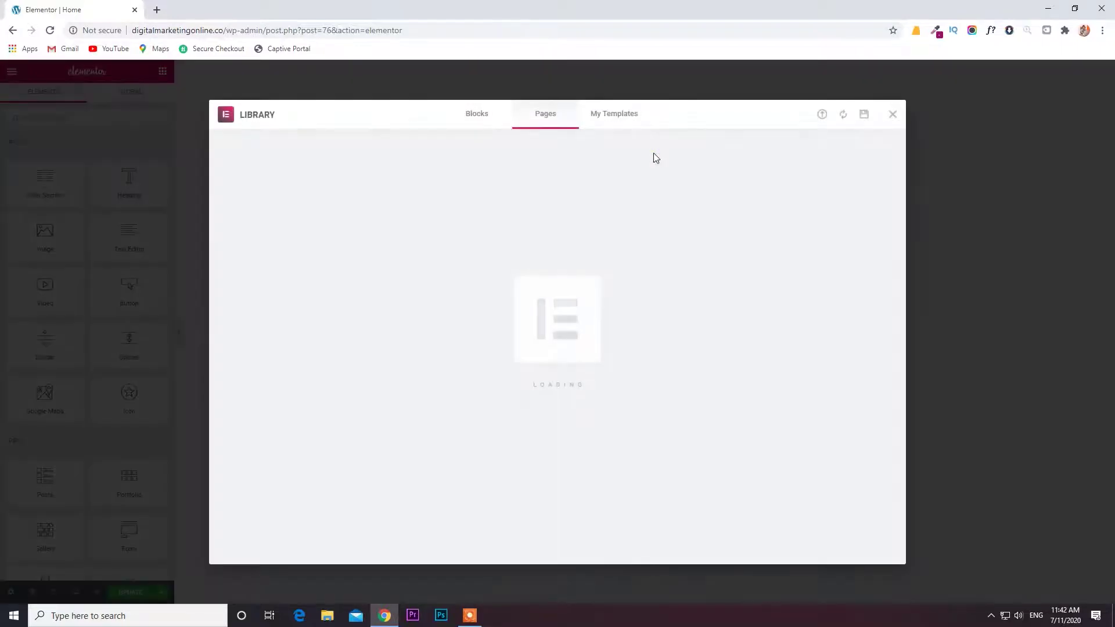
click(478, 114)
click(273, 153)
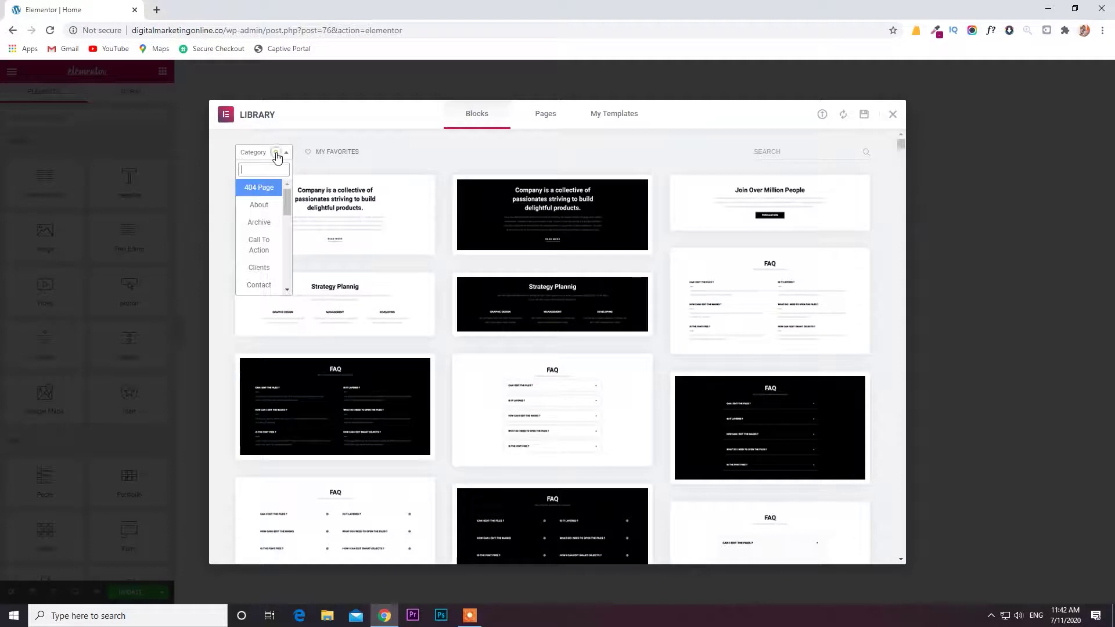
text(hea)
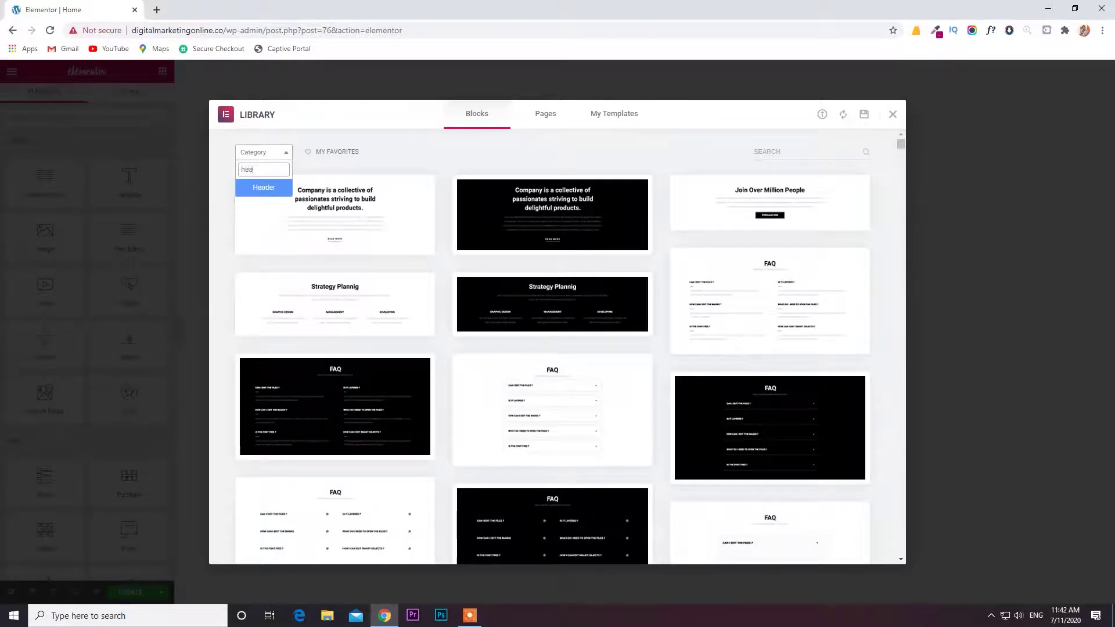
text(d)
click(264, 187)
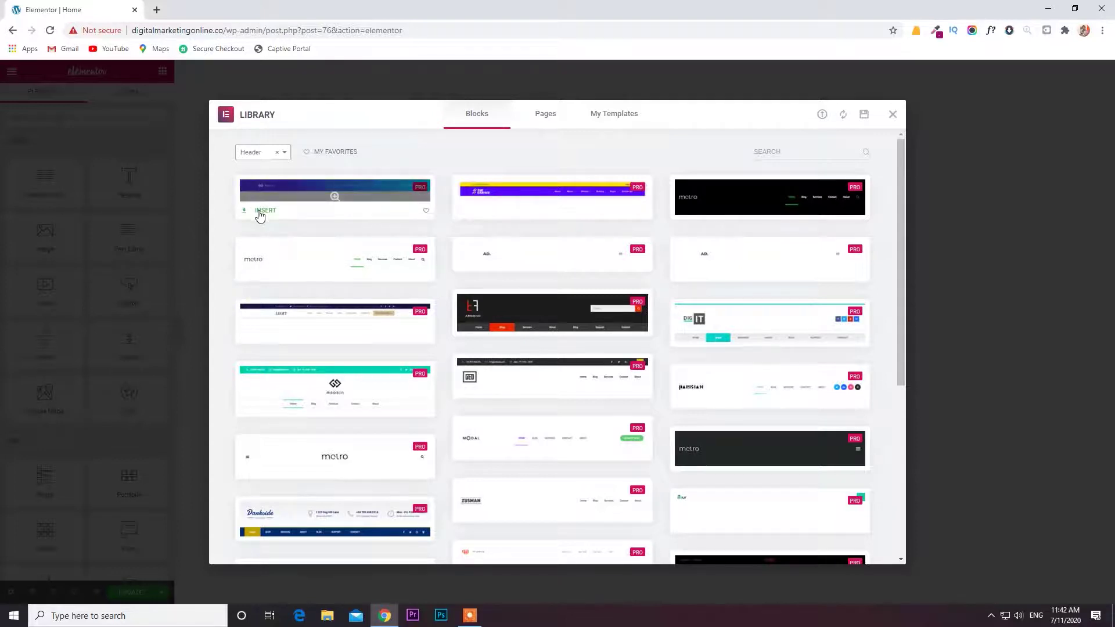
click(259, 212)
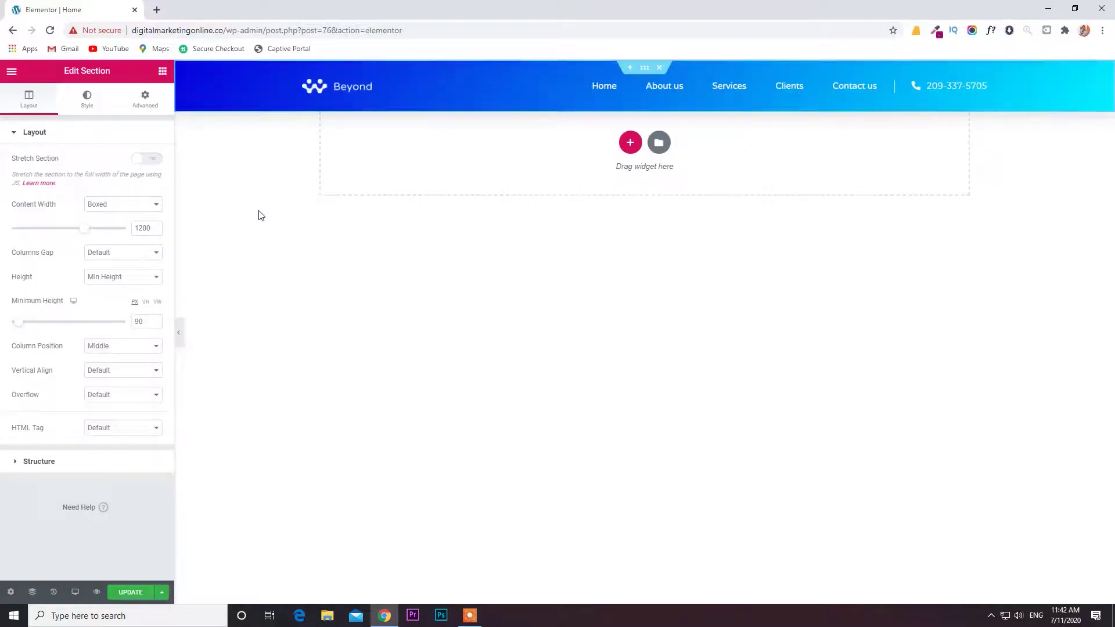
Search the library's full-page templates for gym, and then for barb
click(660, 142)
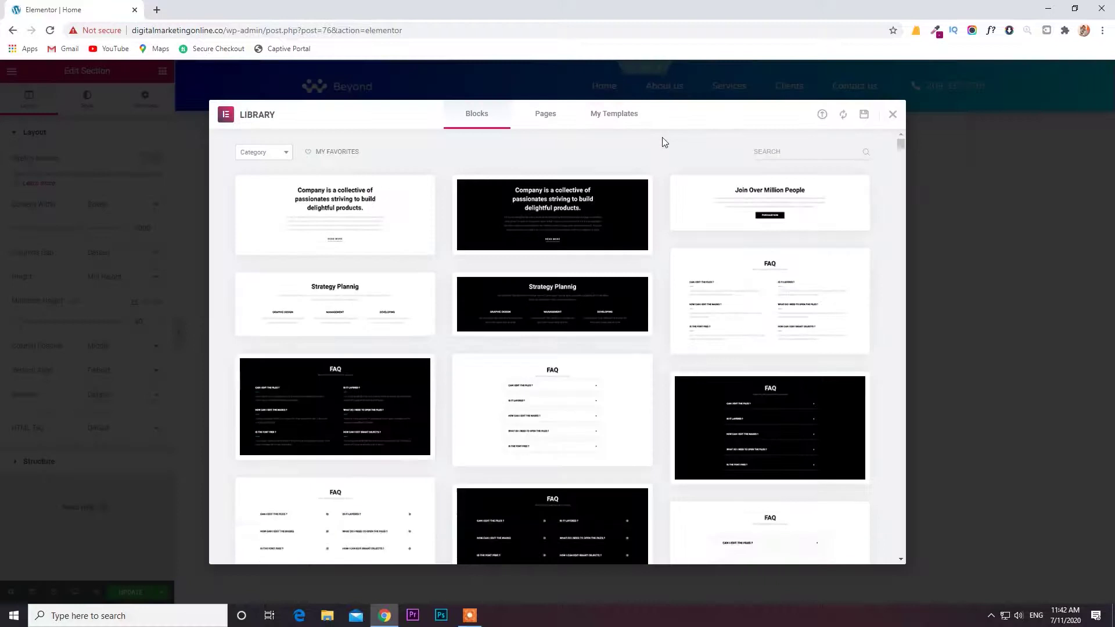
click(539, 117)
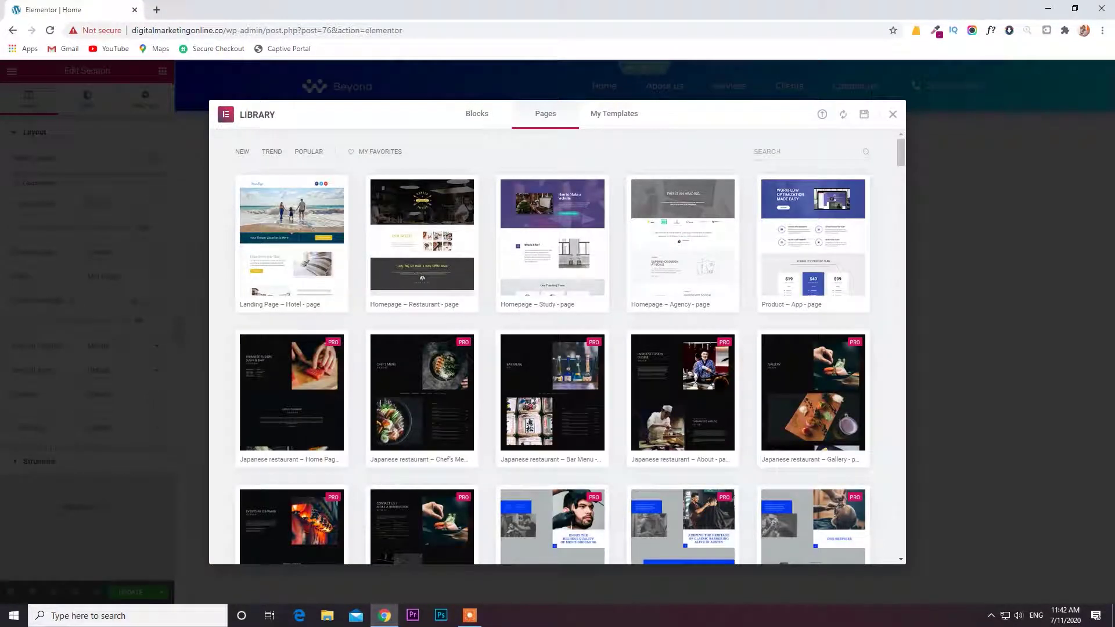
click(774, 151)
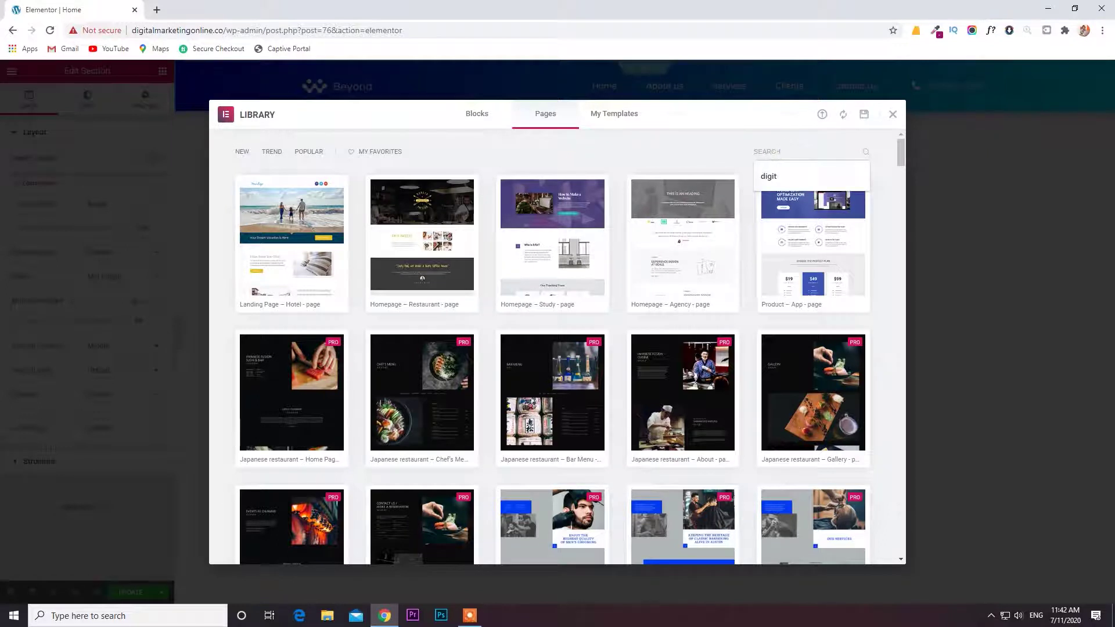
text(gym)
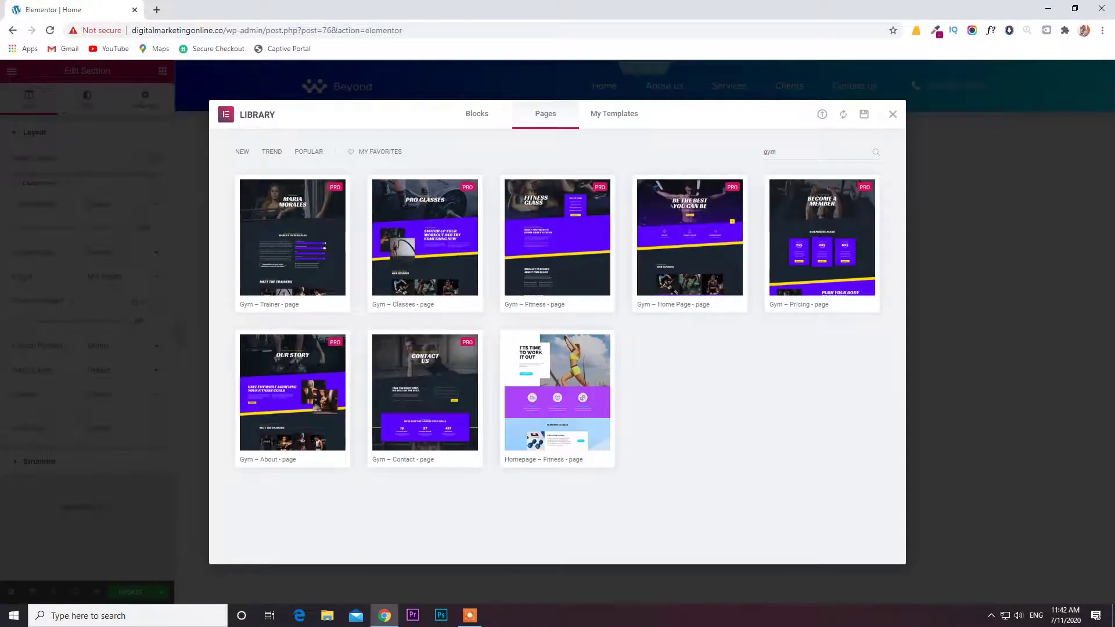
key(BackSpace)
key(BackSpace)
key(BackSpace)
text(b)
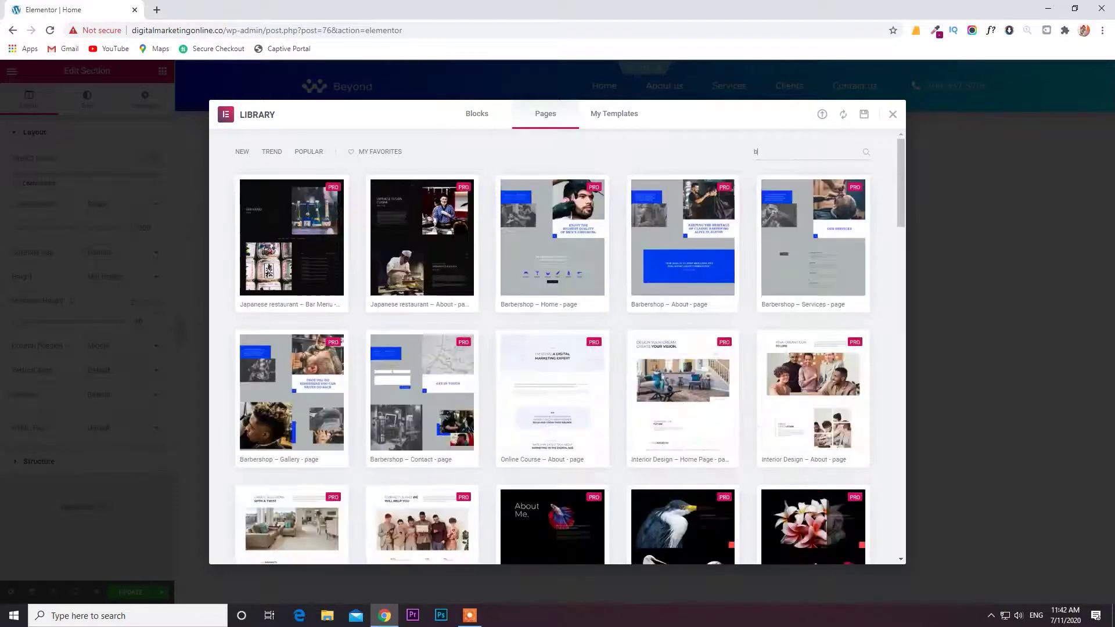
text(arb)
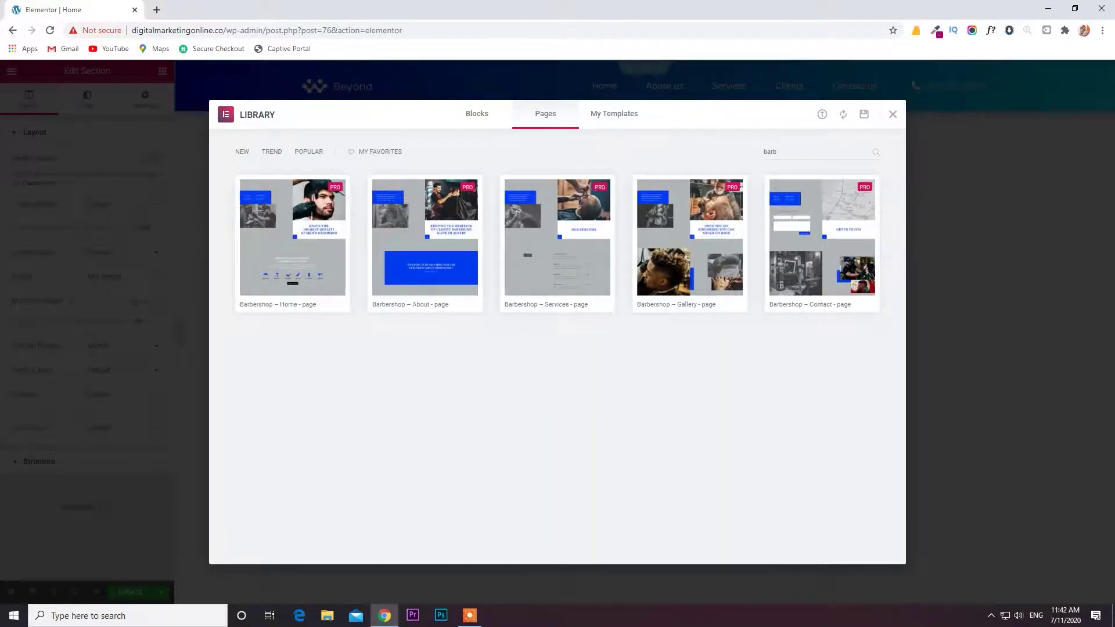
Search the page templates for digi and insert the Digital Agency – Home Page template below the header
key(BackSpace)
key(BackSpace)
key(BackSpace)
key(BackSpace)
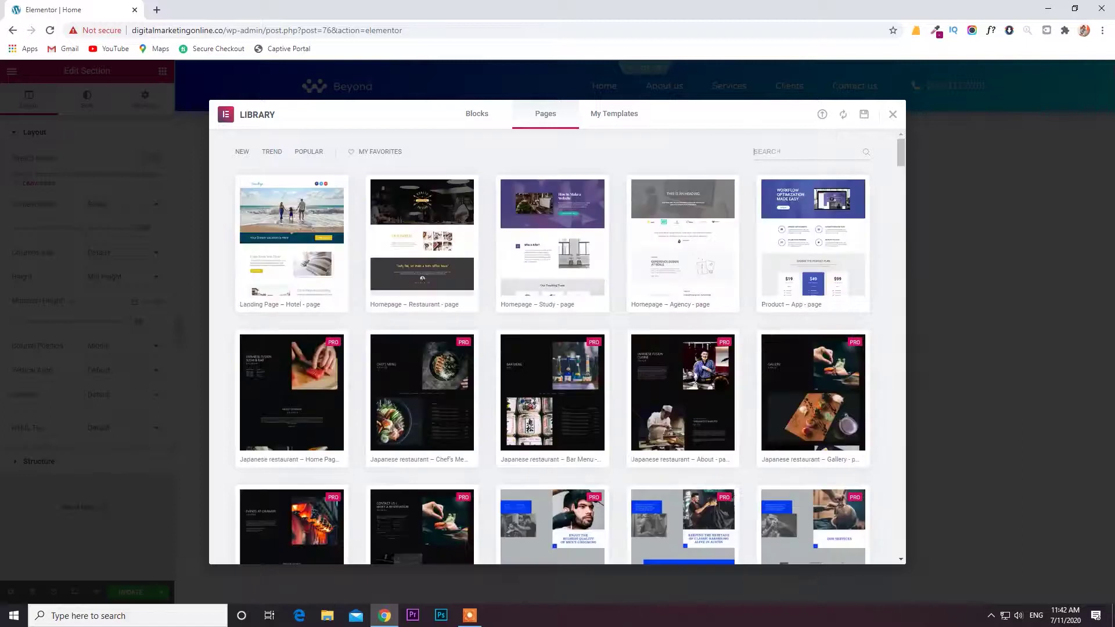
text(digi)
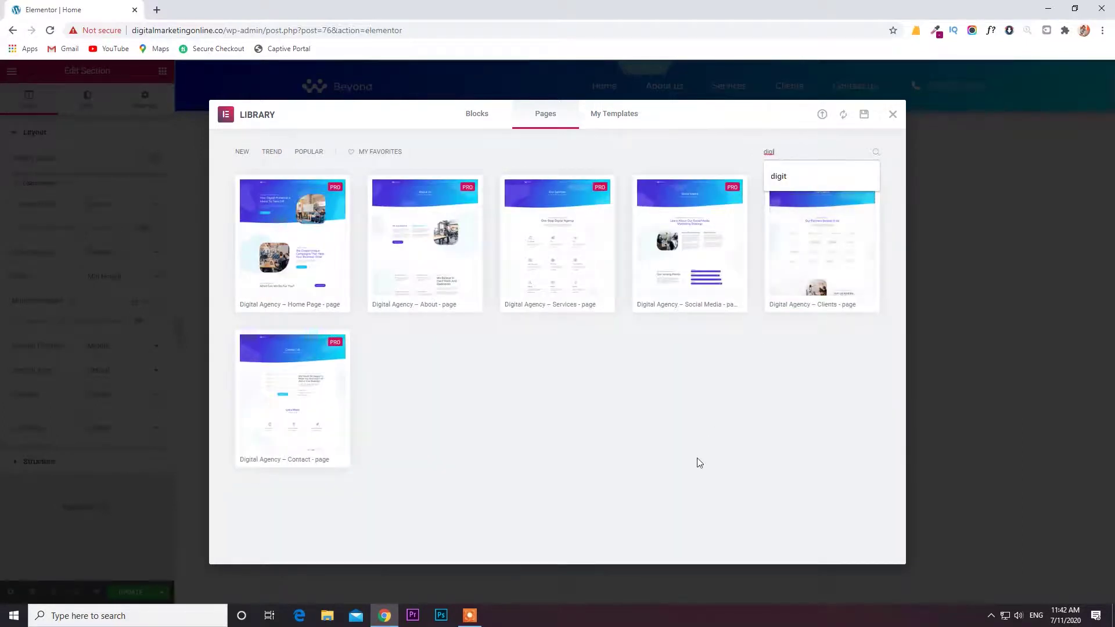
mouse_move(299, 264)
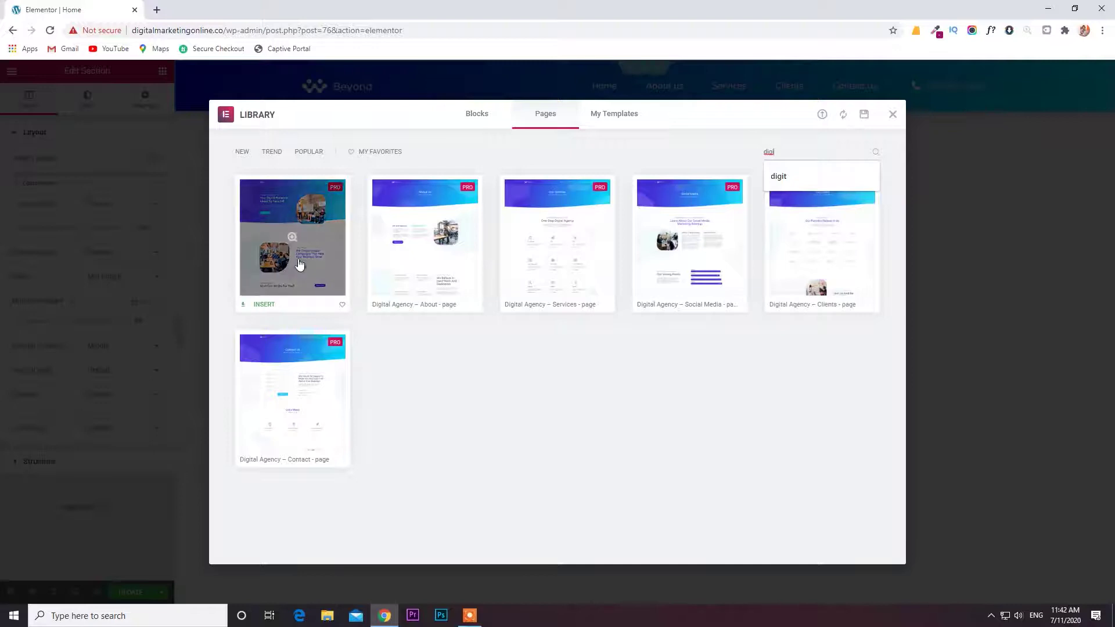
click(263, 306)
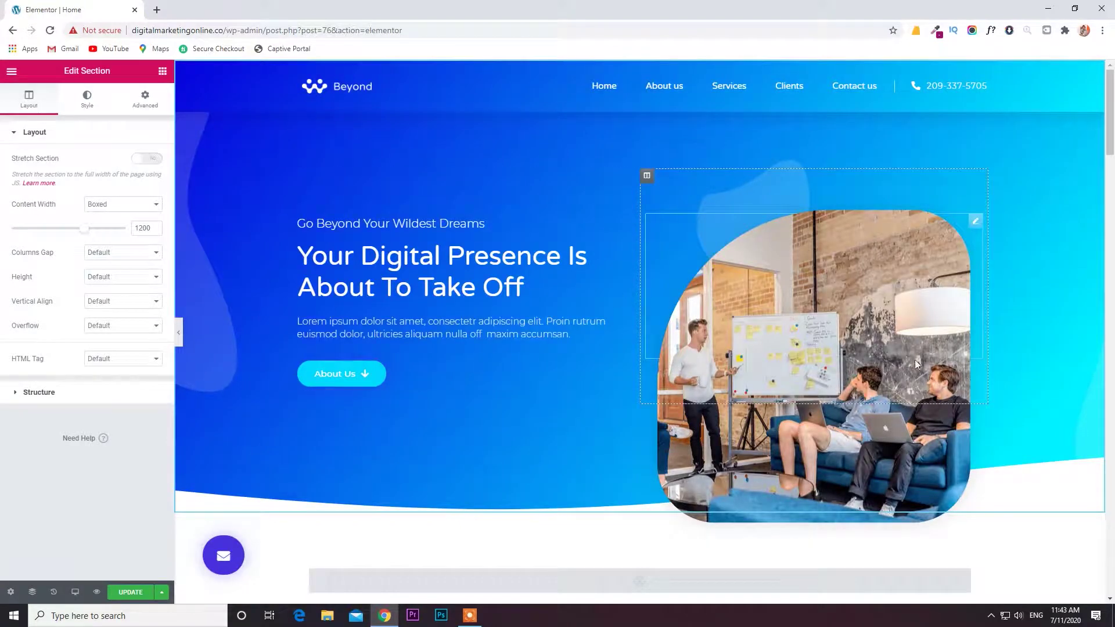
Look through the inserted homepage sections from the hero banner down to the closing contact banner
scroll(1028, 373, down, 4)
scroll(1030, 377, down, 8)
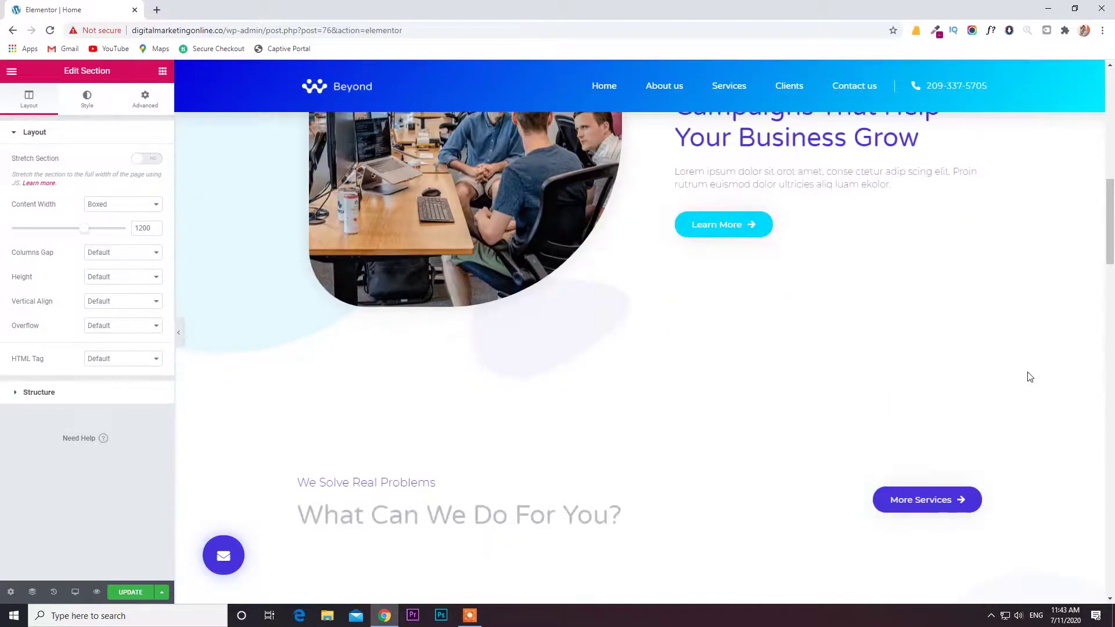
scroll(1030, 378, up, 6)
scroll(1030, 377, up, 4)
scroll(1030, 377, down, 9)
scroll(1030, 378, down, 20)
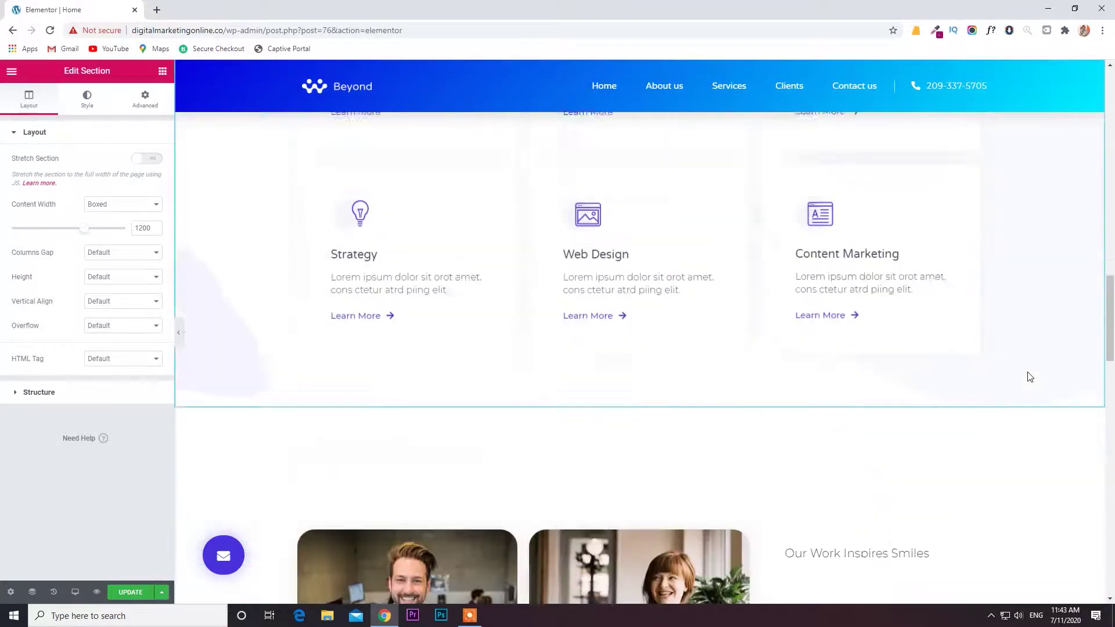
scroll(1030, 377, down, 15)
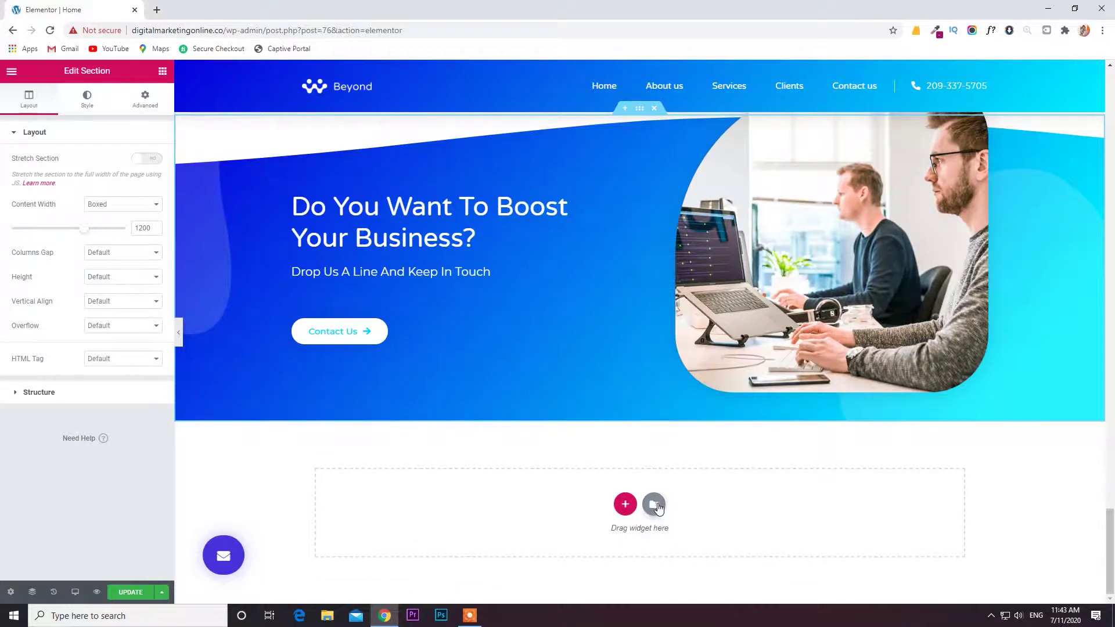
Filter the library's blocks by the Footer category and insert the Beyond footer with mailing list signup at the page's end
click(655, 505)
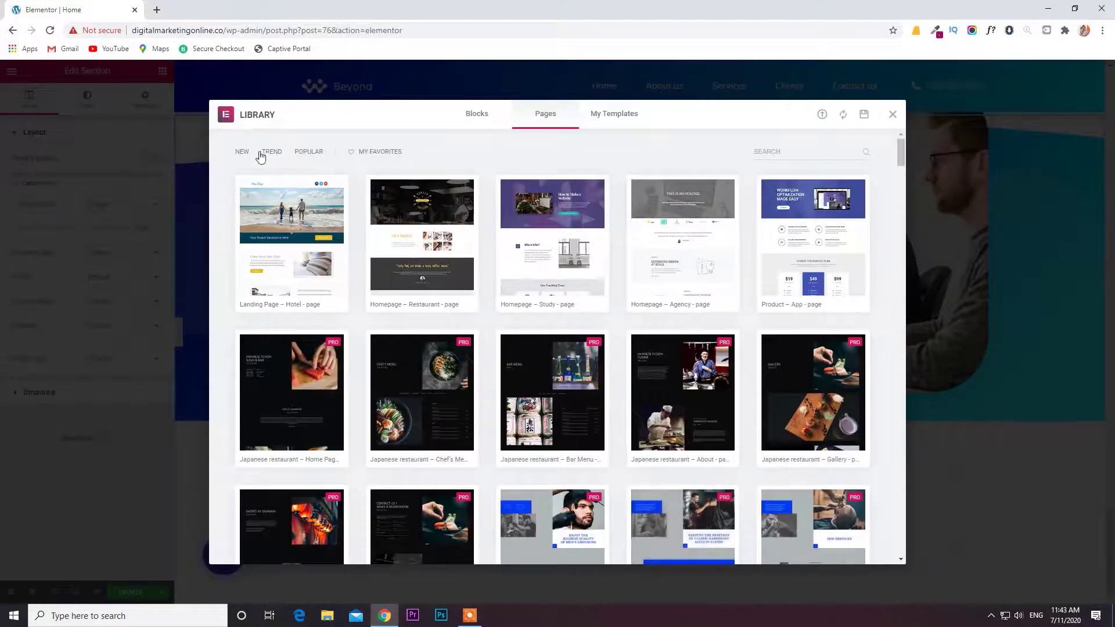
click(478, 115)
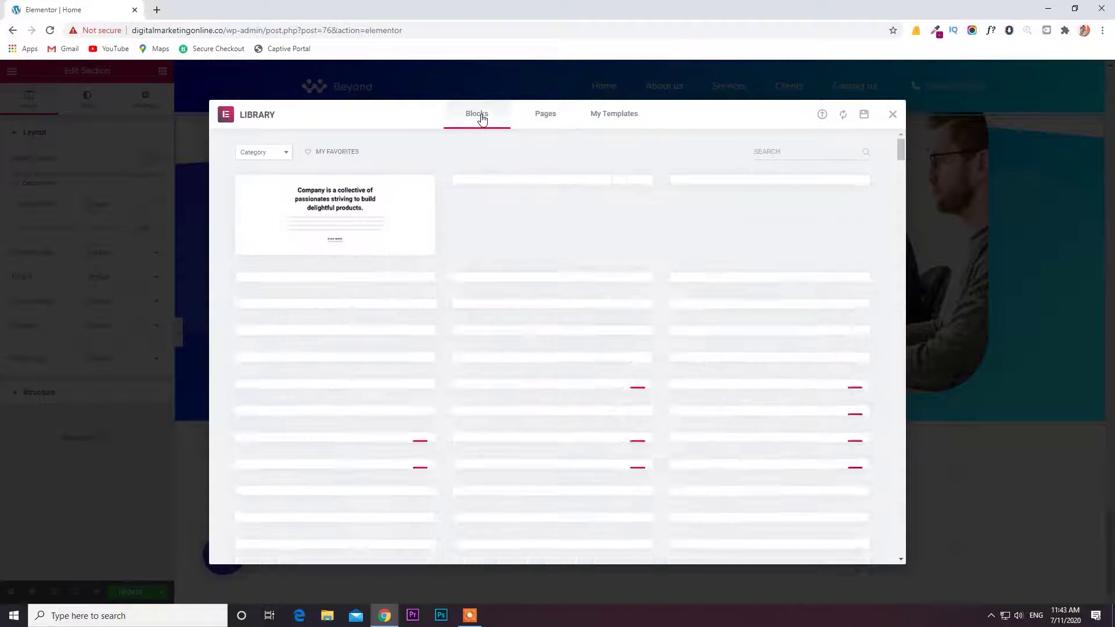
click(262, 153)
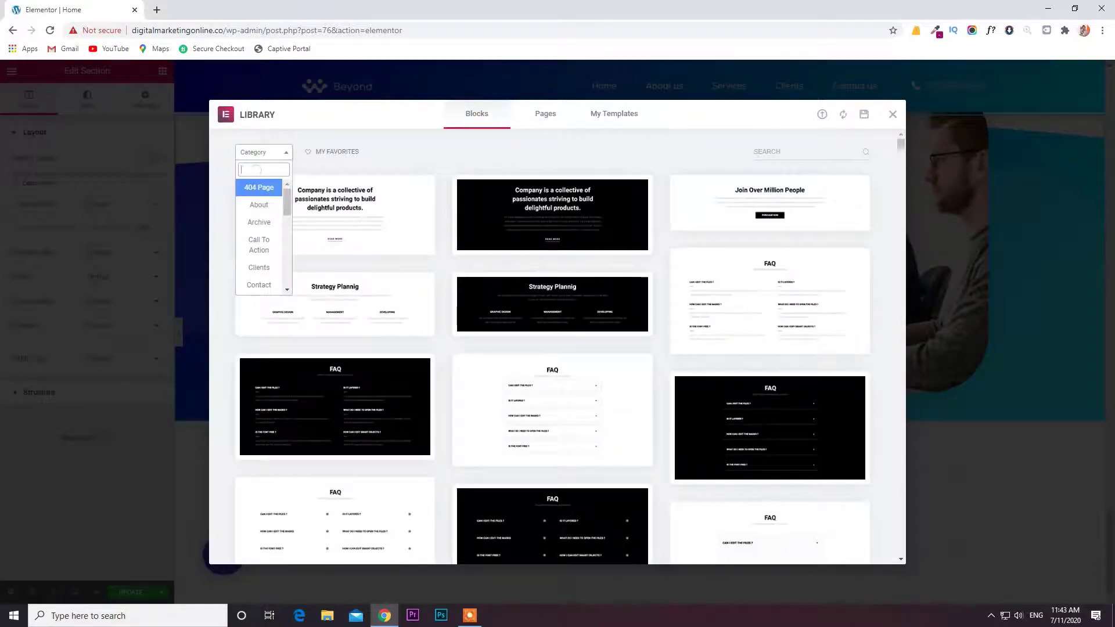
text(footer)
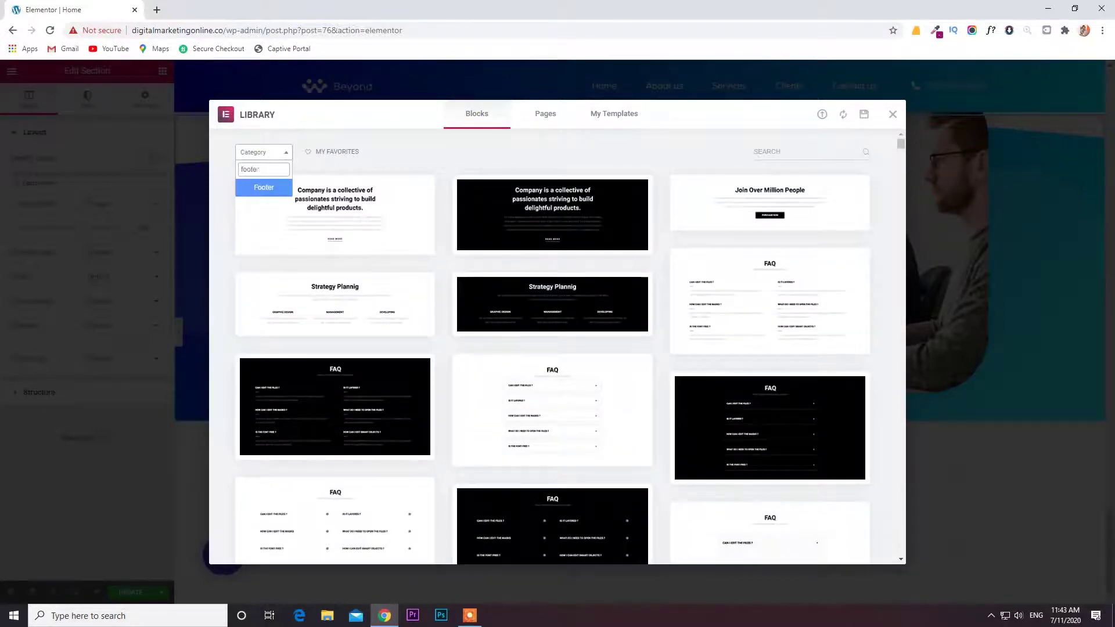
click(264, 188)
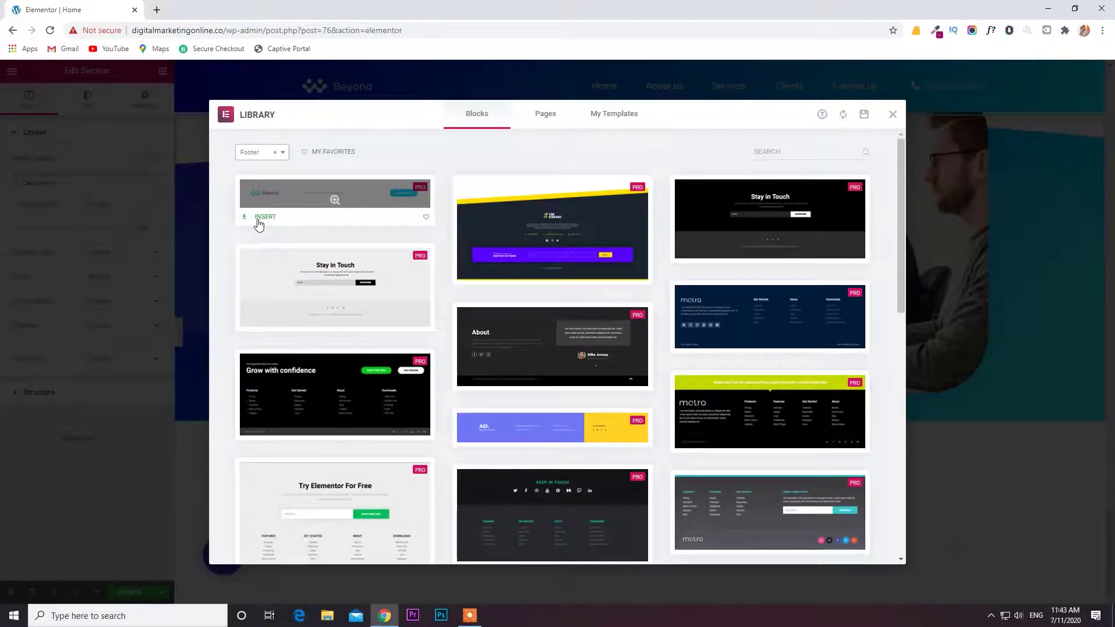
click(262, 217)
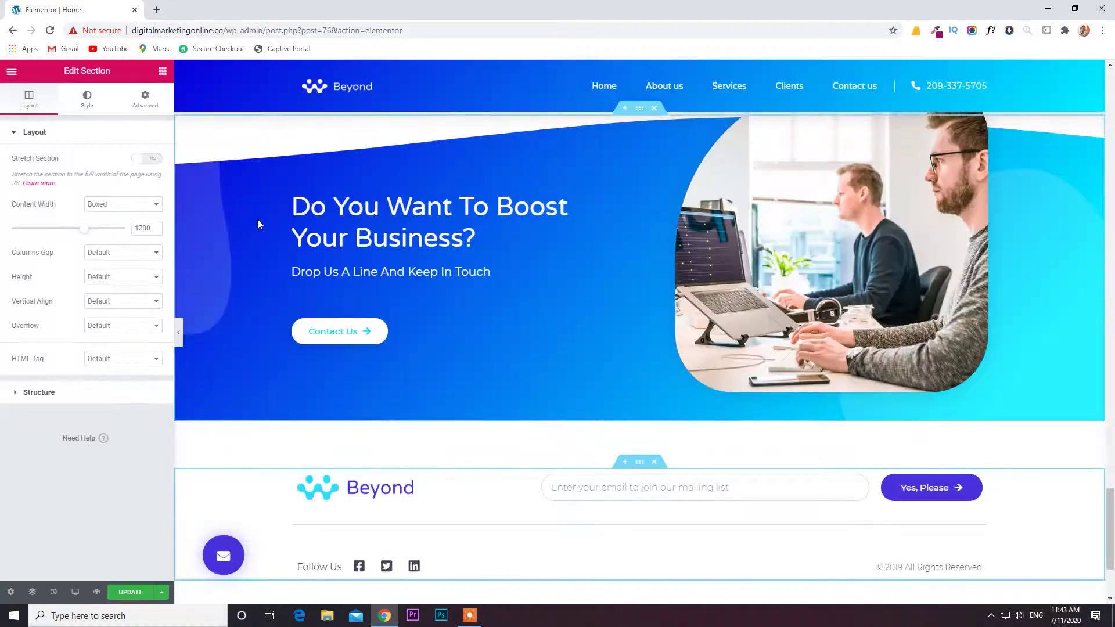
Hide the editing panel and review the Home page layout at full width
click(176, 333)
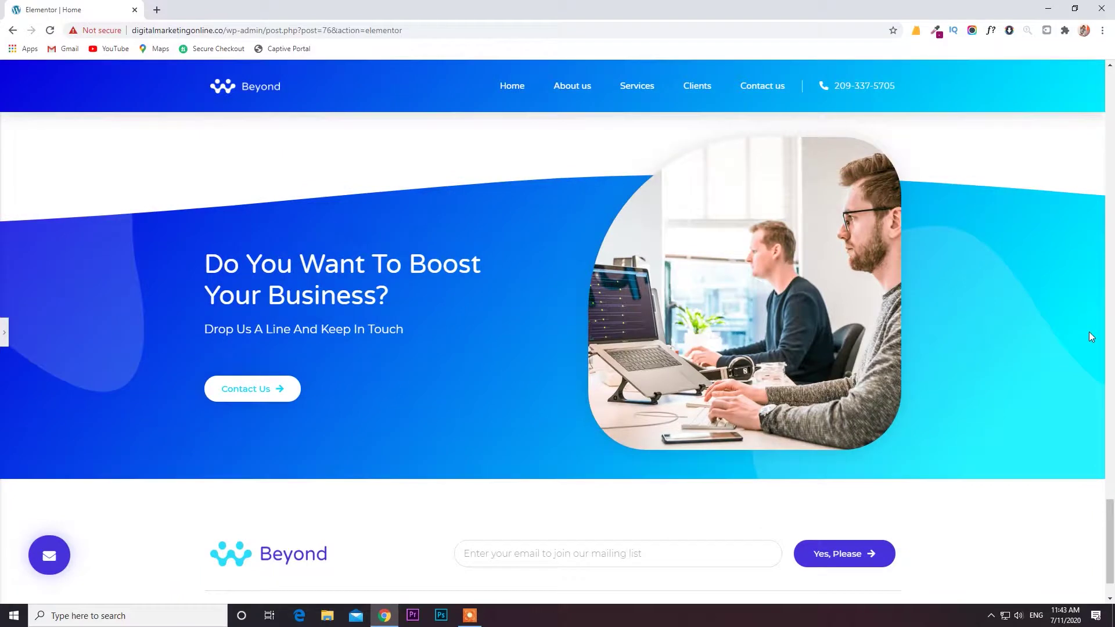
scroll(1089, 332, up, 20)
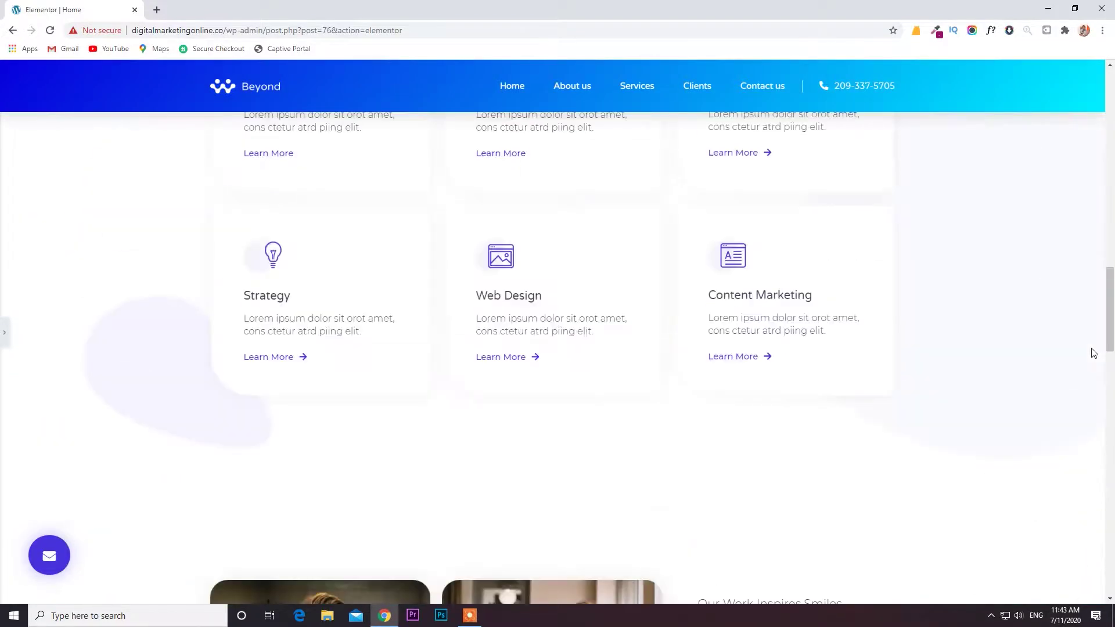
scroll(1093, 353, up, 10)
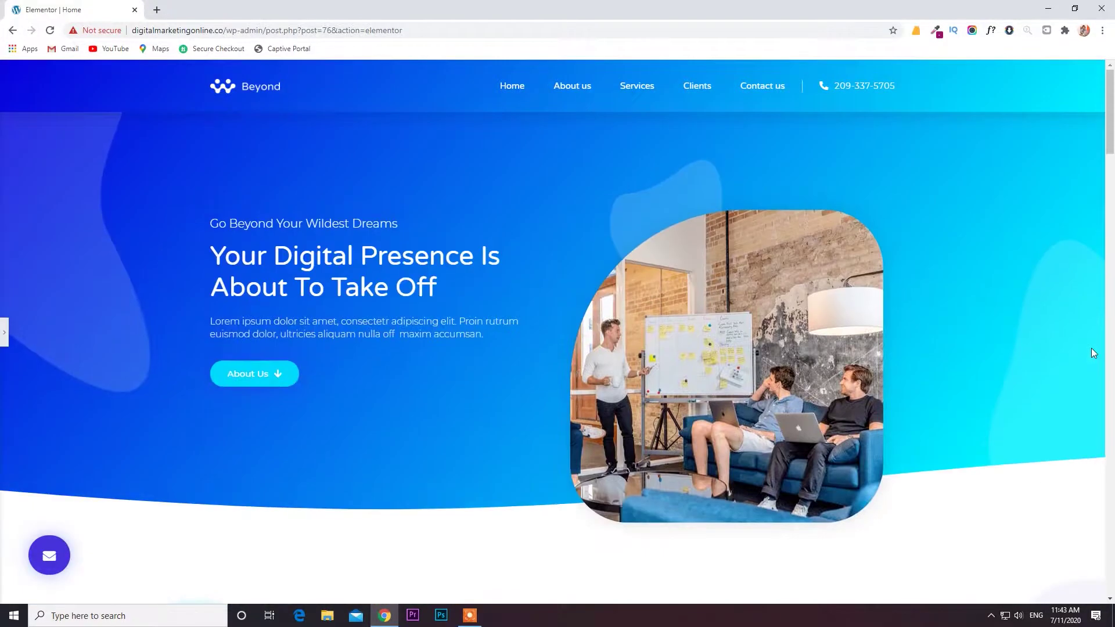
scroll(1091, 348, down, 6)
scroll(1091, 347, up, 6)
scroll(412, 322, down, 15)
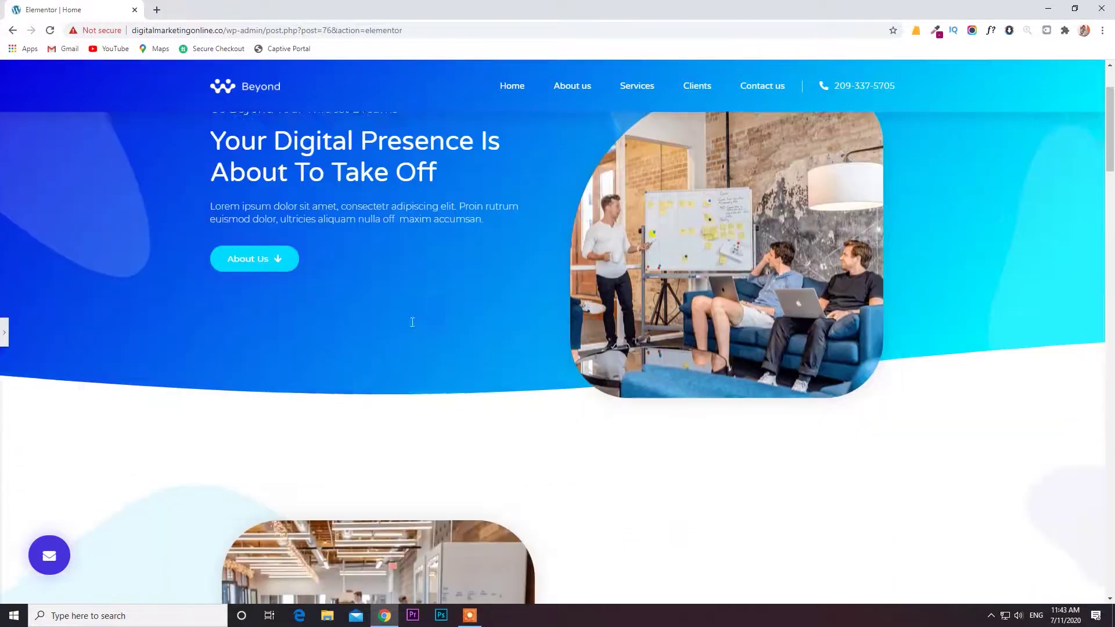
Look through the full-width Home page from the hero banner down to the footer and back up
scroll(413, 326, down, 15)
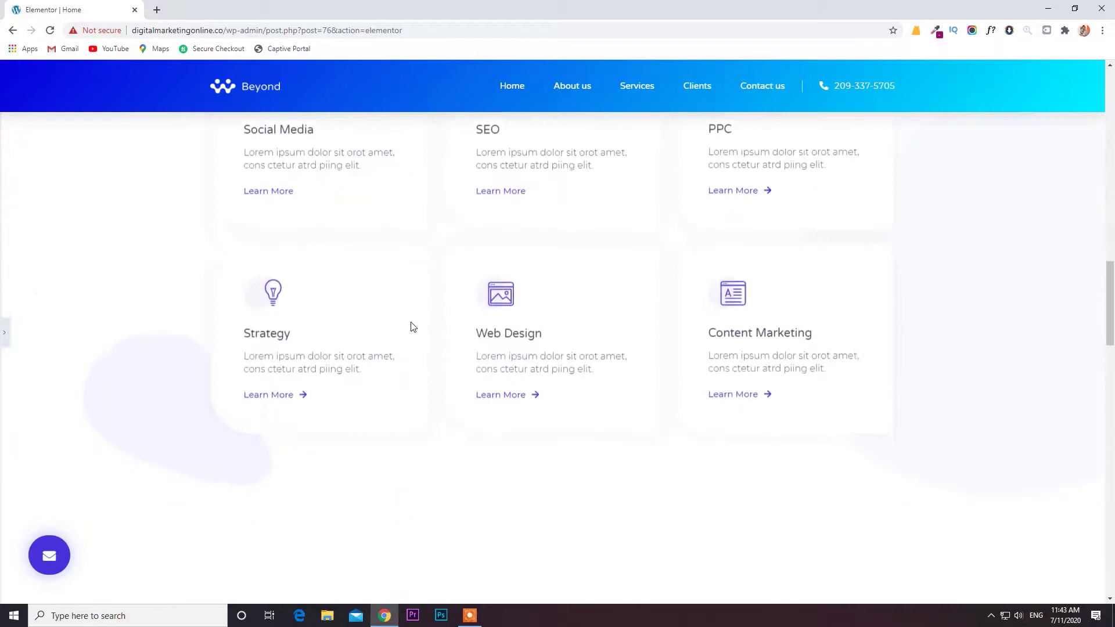
scroll(412, 327, down, 15)
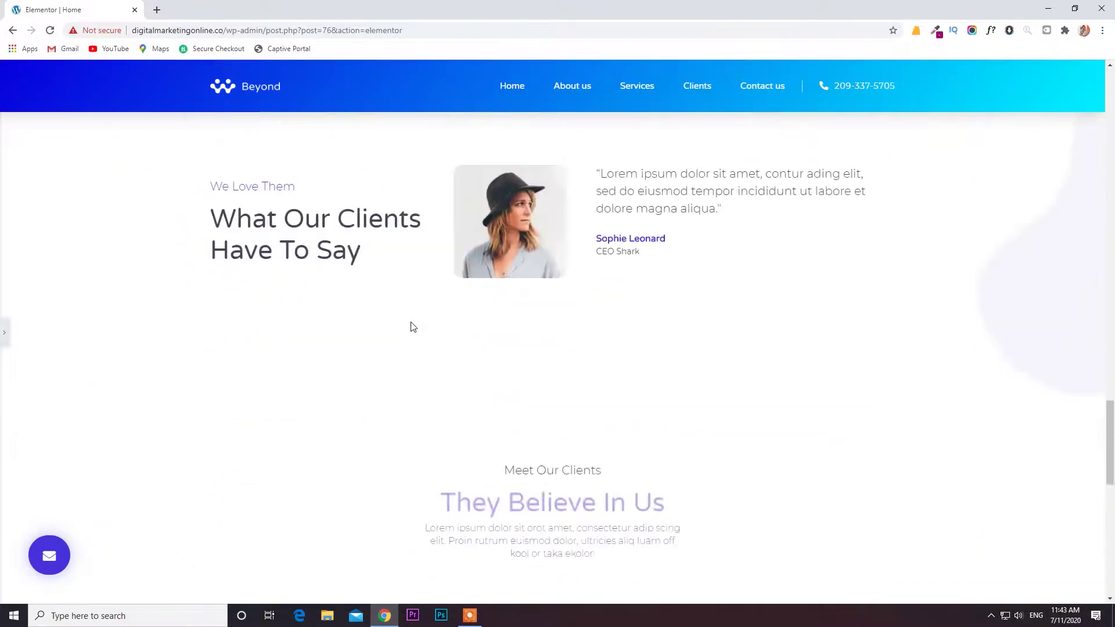
scroll(411, 326, down, 4)
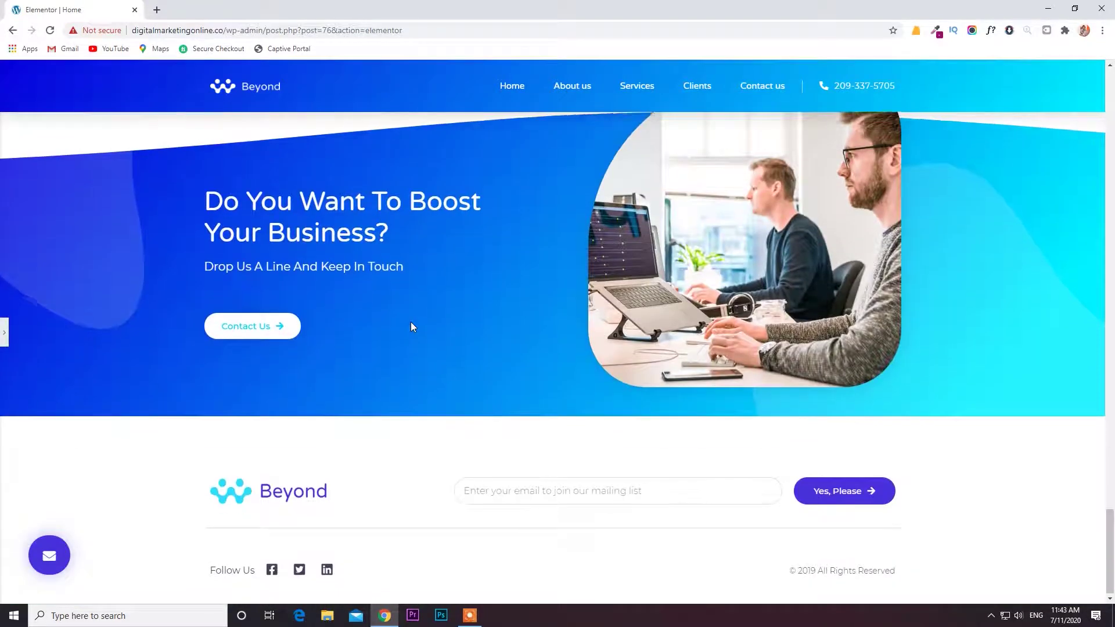
scroll(411, 325, up, 7)
scroll(412, 327, up, 15)
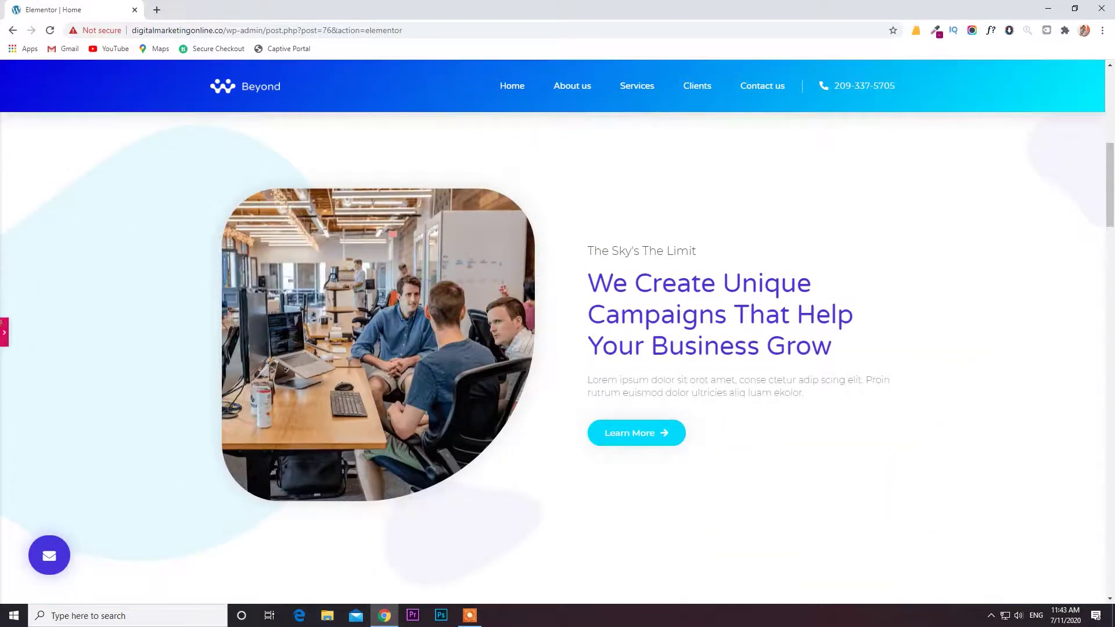
Bring back the editing panel, update the Home page, and open the live site digitalmarketingonline.co in a new browser tab
click(4, 332)
click(129, 599)
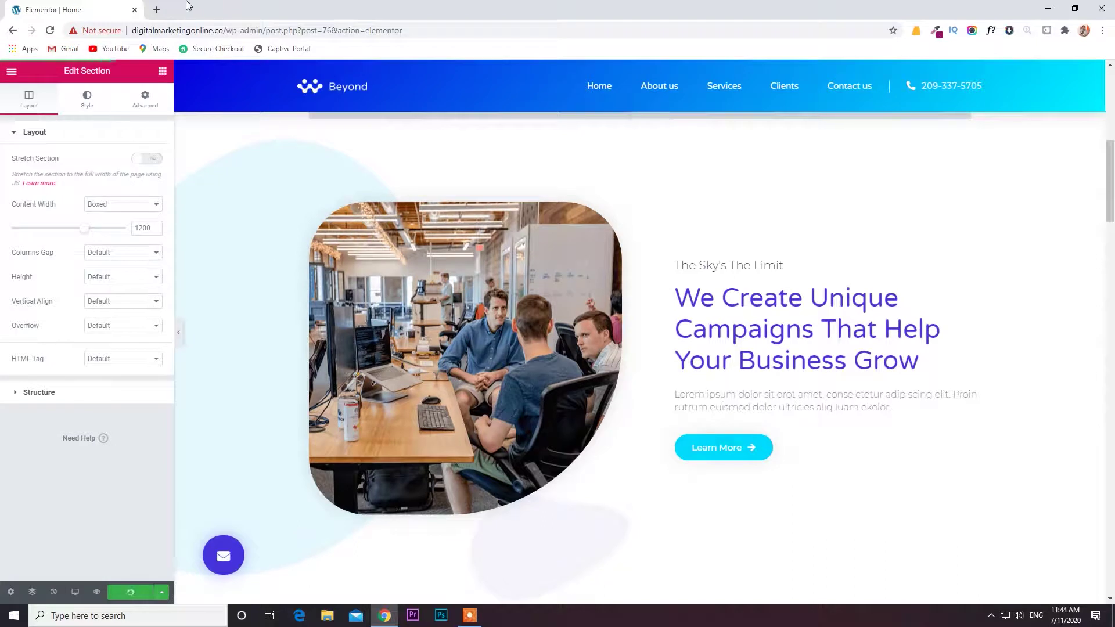
click(157, 10)
text(d)
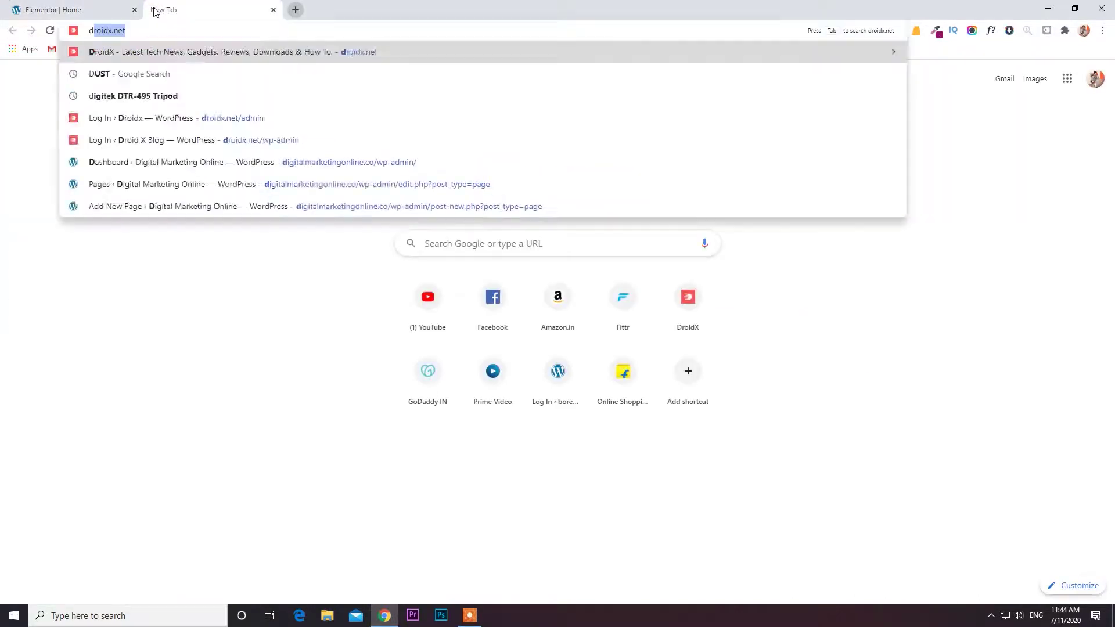
text(igita)
key(Return)
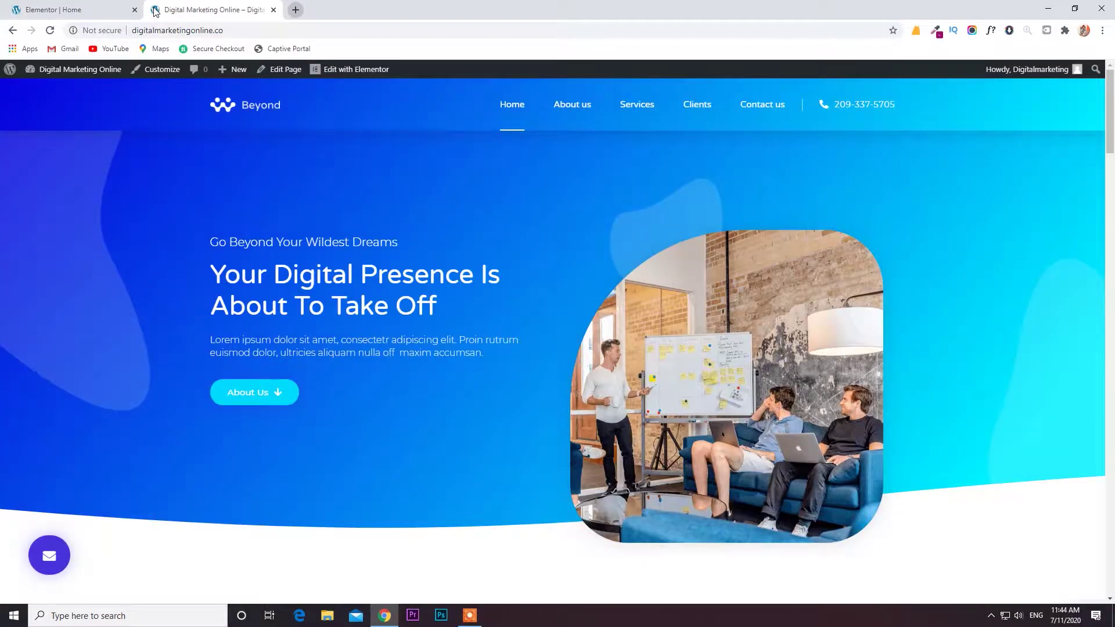
Look through the live homepage down to the footer and back up to the services section
scroll(923, 266, down, 15)
scroll(906, 266, down, 20)
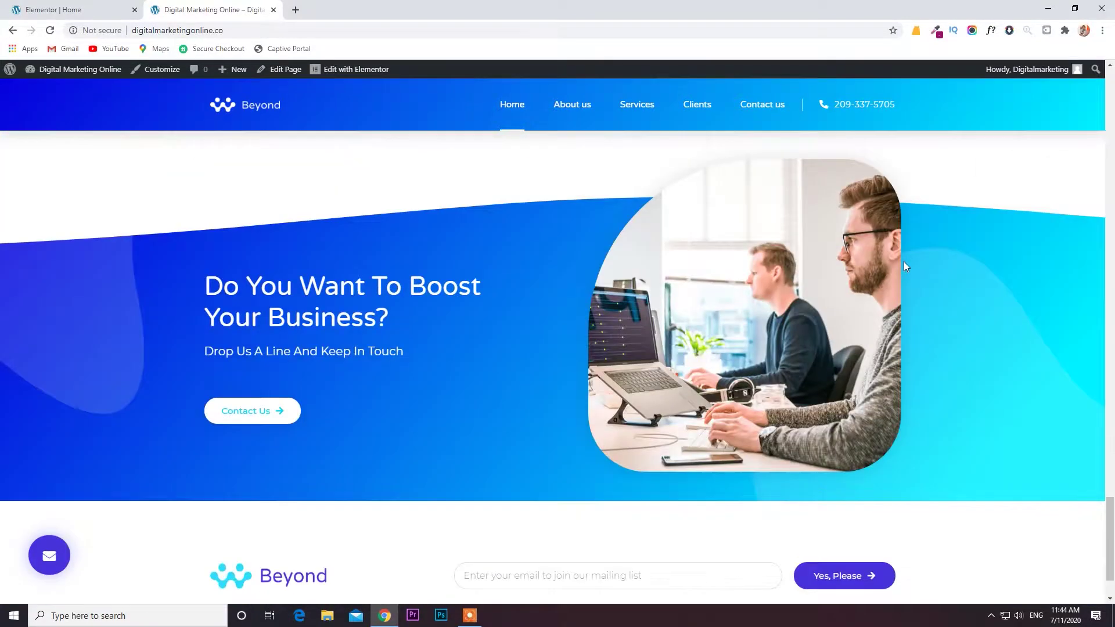
scroll(904, 266, down, 3)
scroll(904, 266, up, 15)
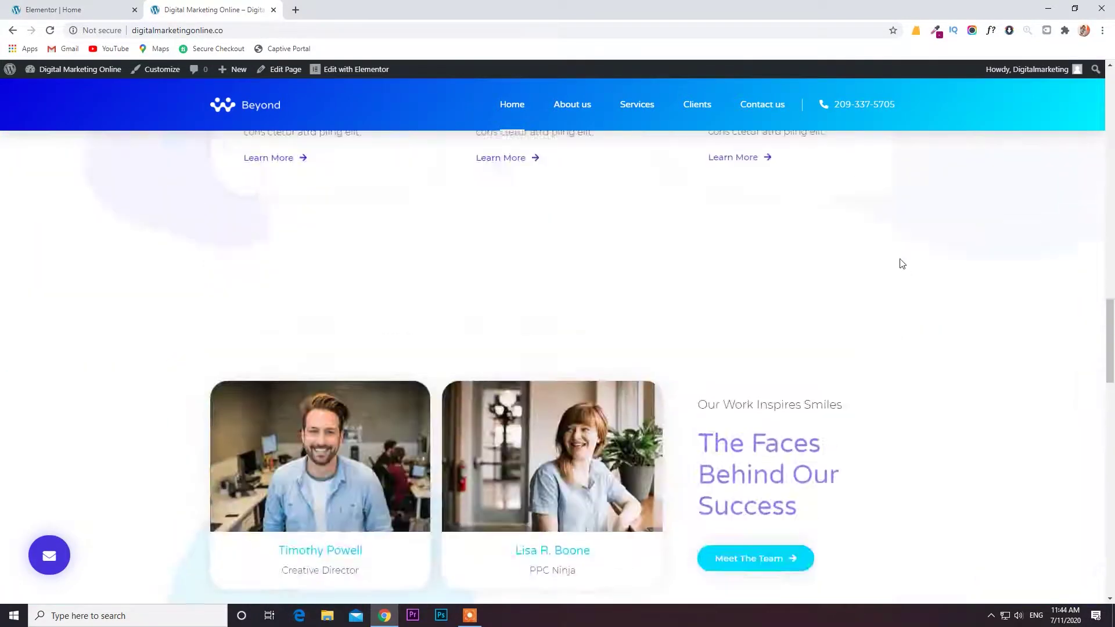
scroll(902, 263, up, 6)
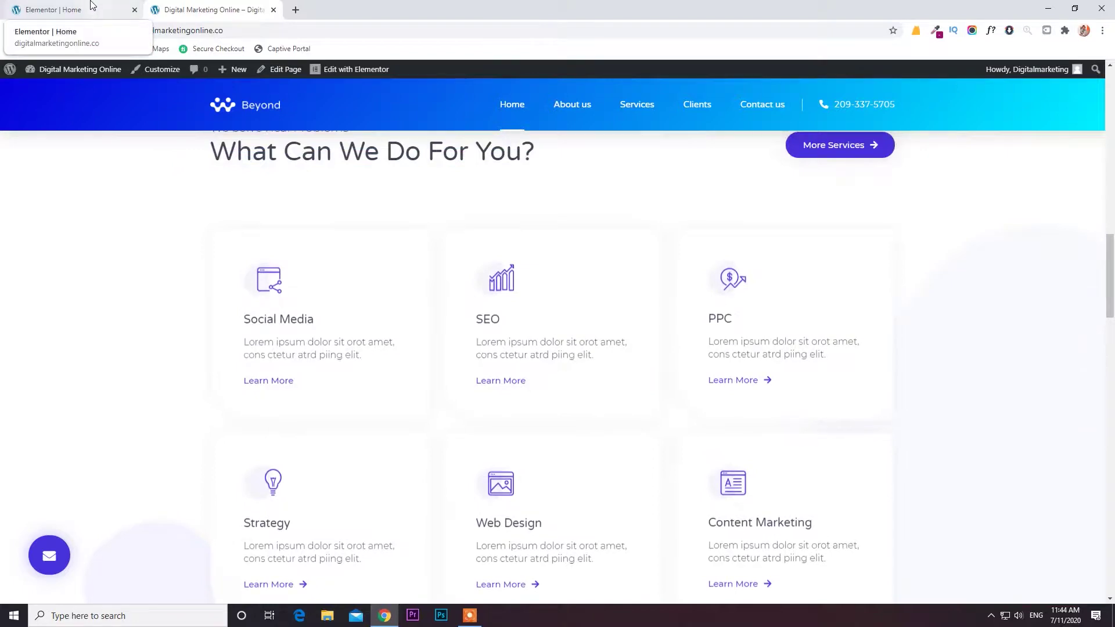
Return to the Home page editor and replace the header's Beyond logo with the uploaded Logo digital marketing image from Downloads
click(92, 5)
scroll(329, 187, up, 5)
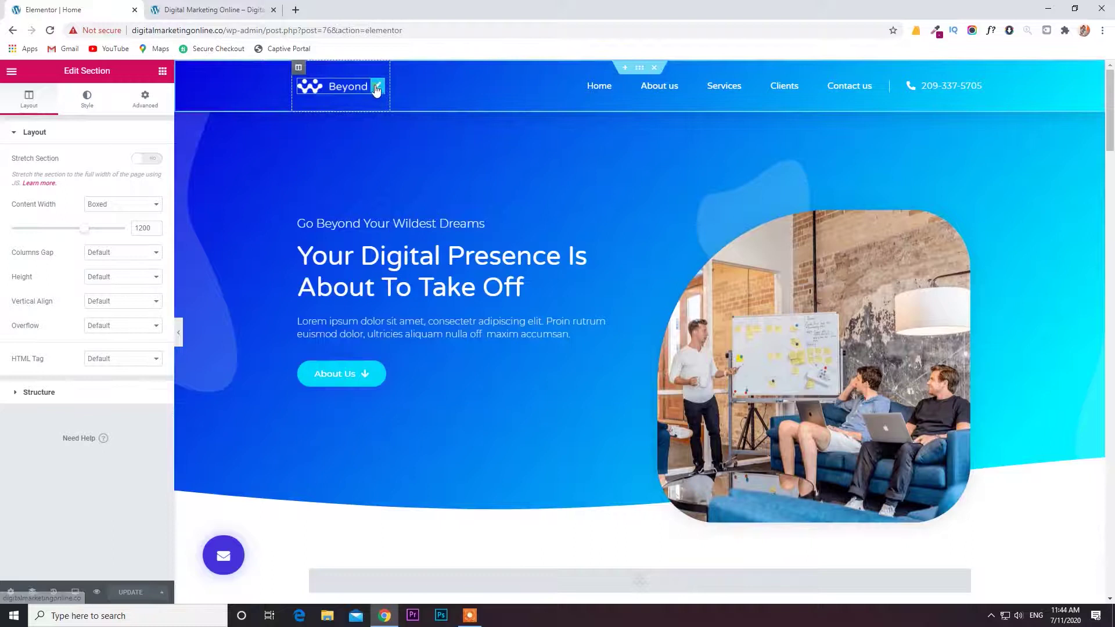
click(376, 89)
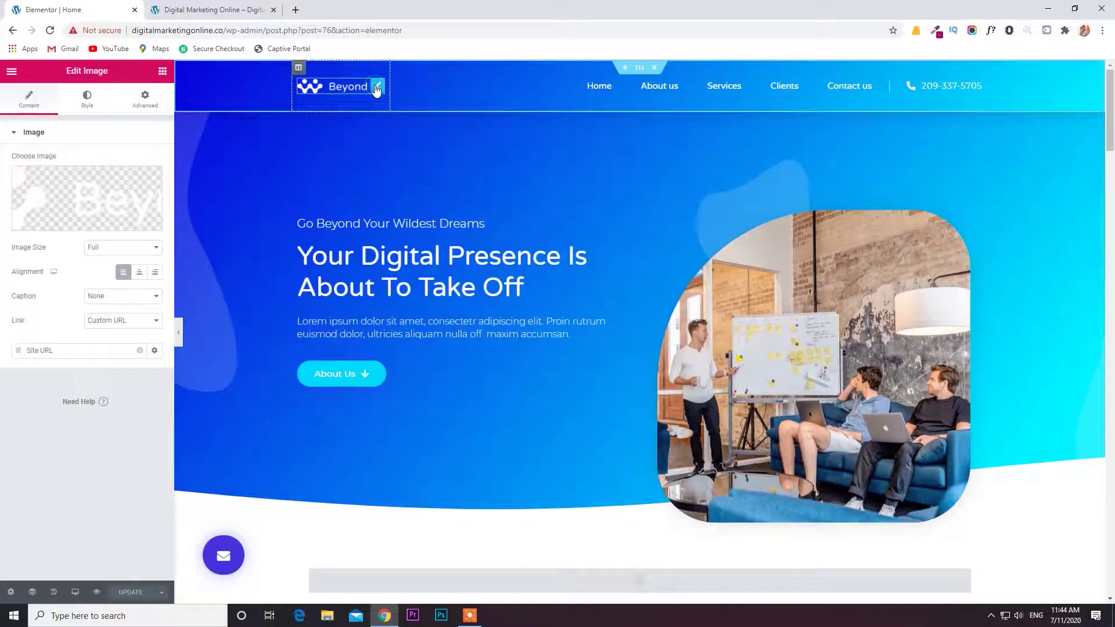
click(102, 192)
click(577, 311)
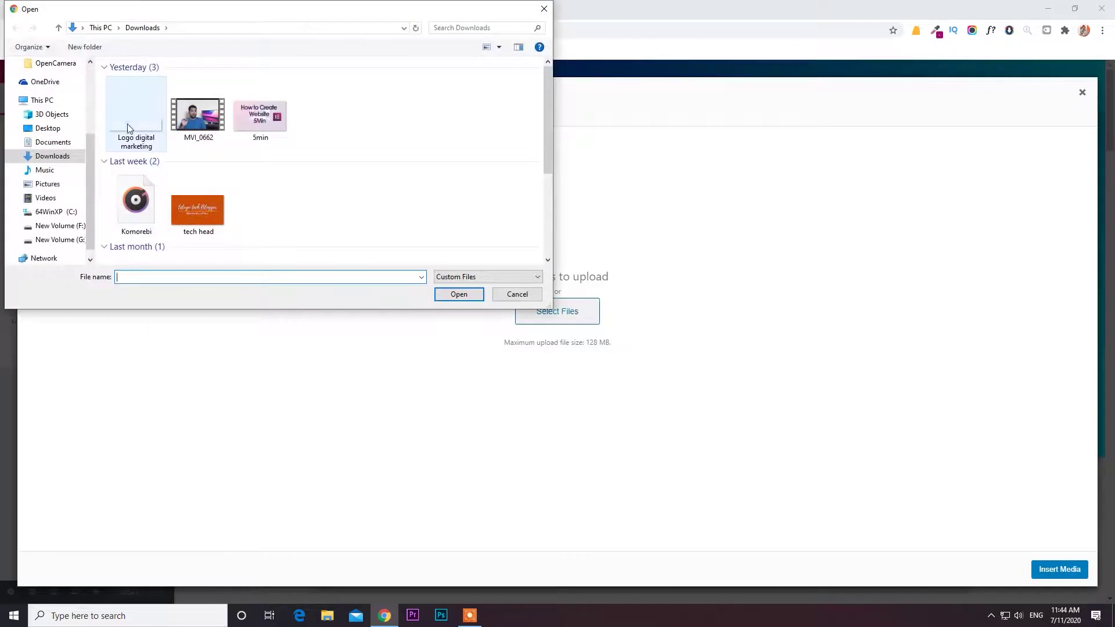
click(129, 128)
click(459, 294)
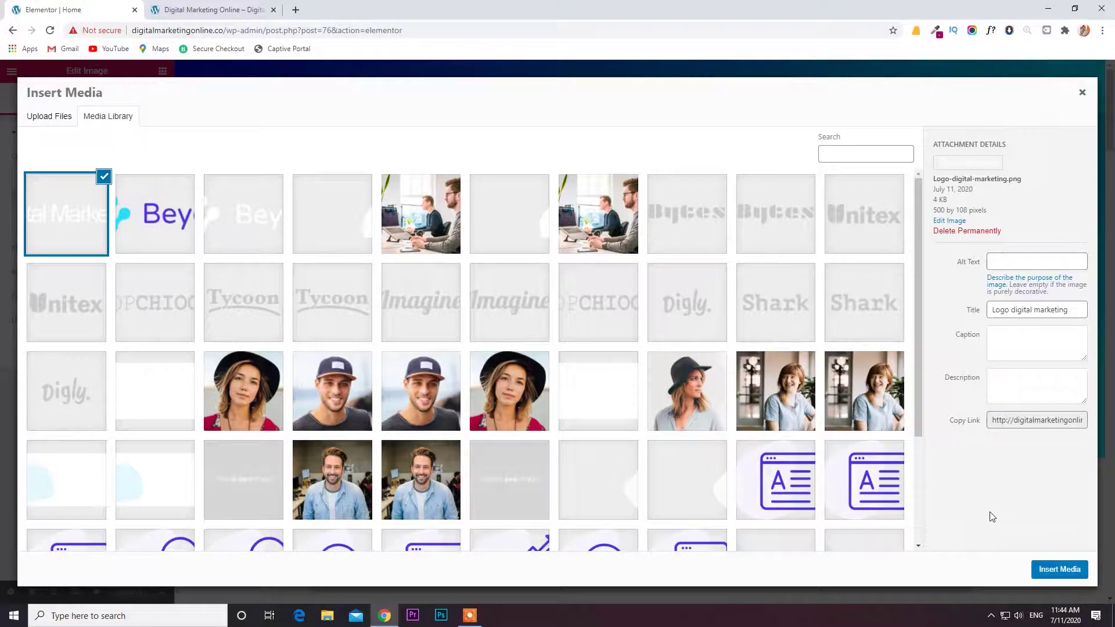
click(1068, 570)
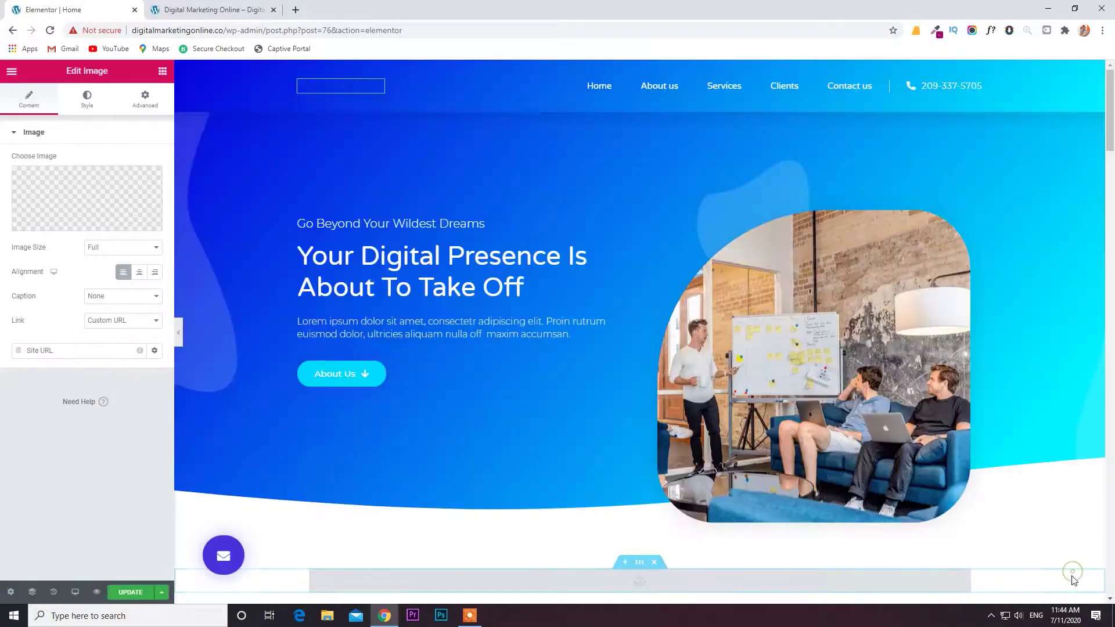
click(178, 338)
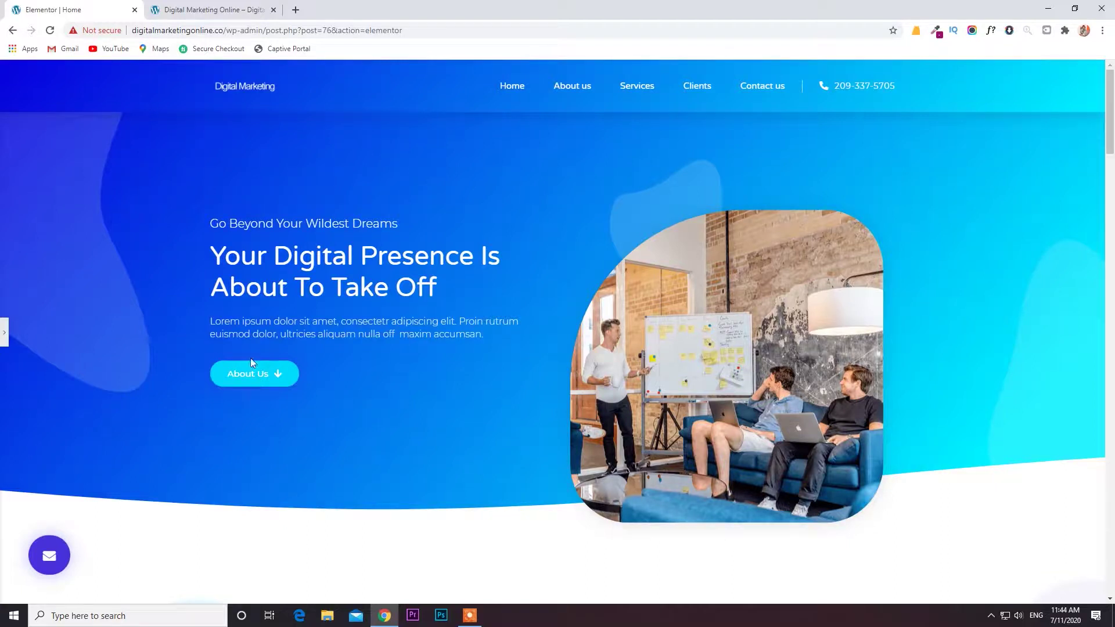
Change the small heading above the hero title to "We are top Digital Marketers" and update the Home page
click(5, 330)
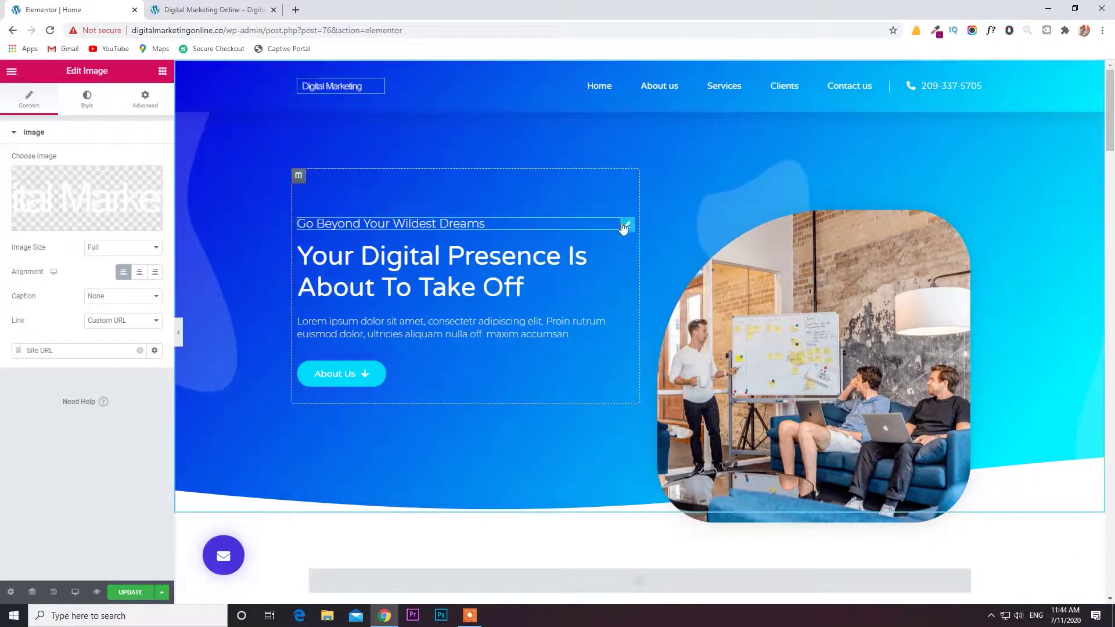
click(625, 226)
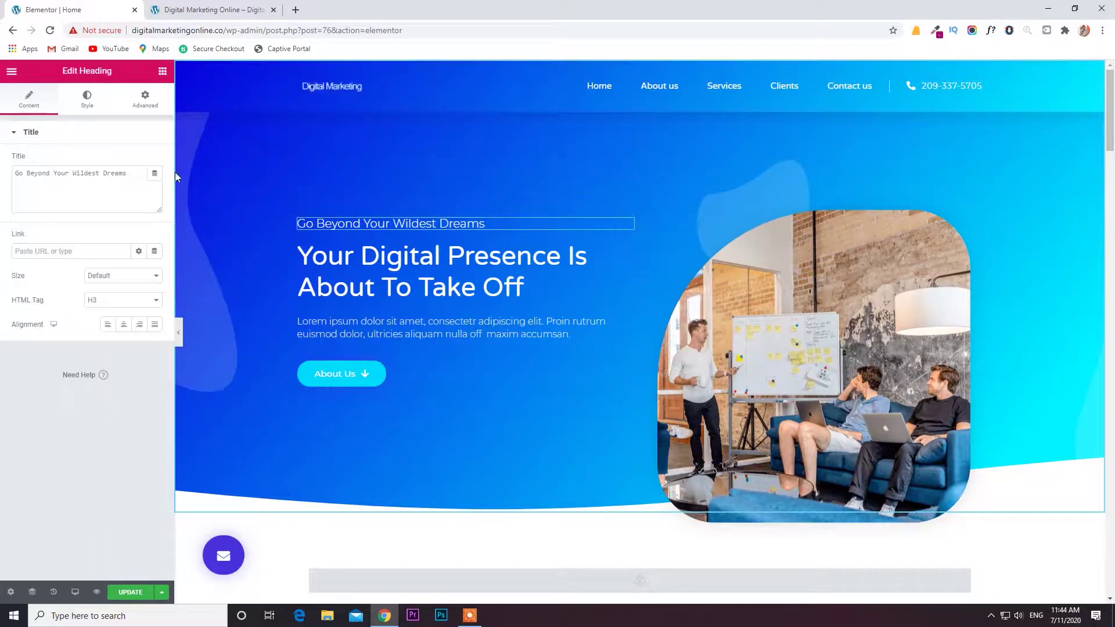
drag(140, 173, 1, 190)
text(We are to)
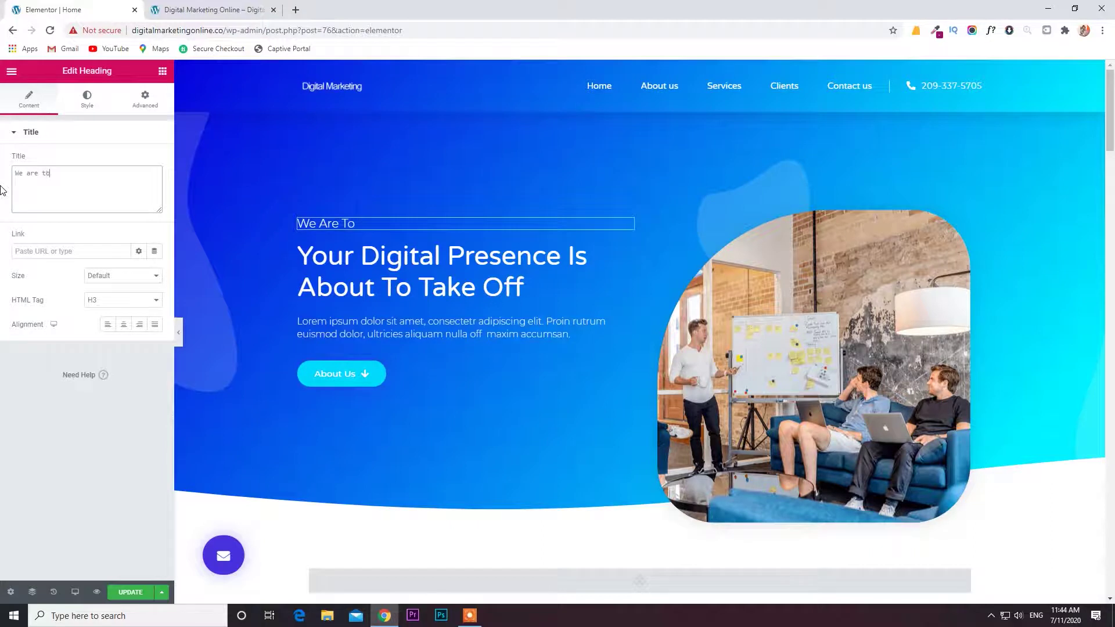
text(p Digital Marketers)
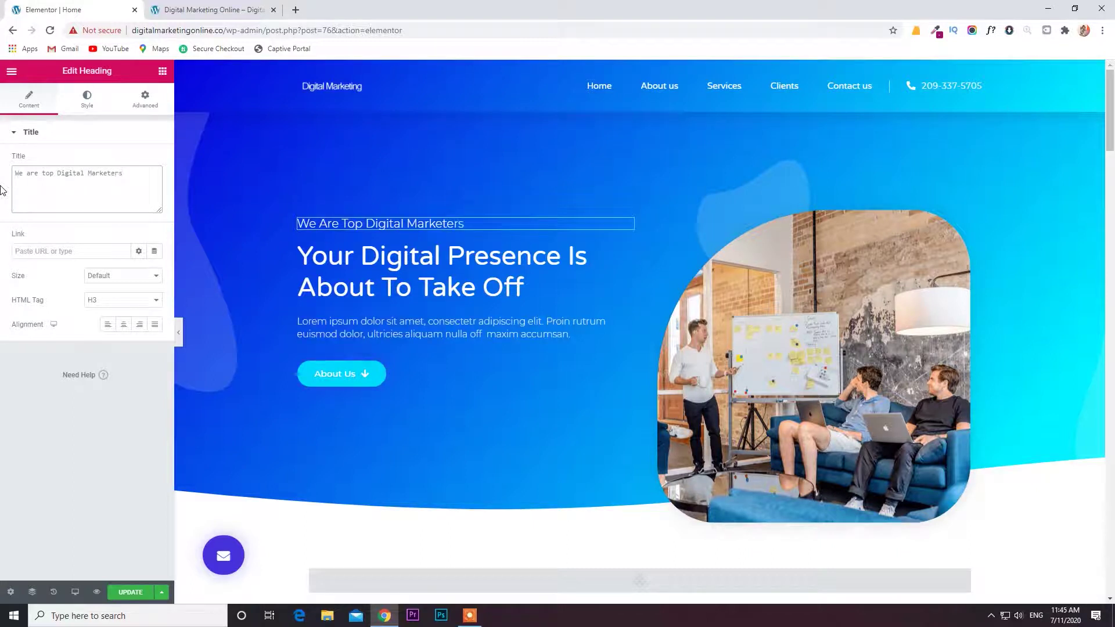
click(175, 332)
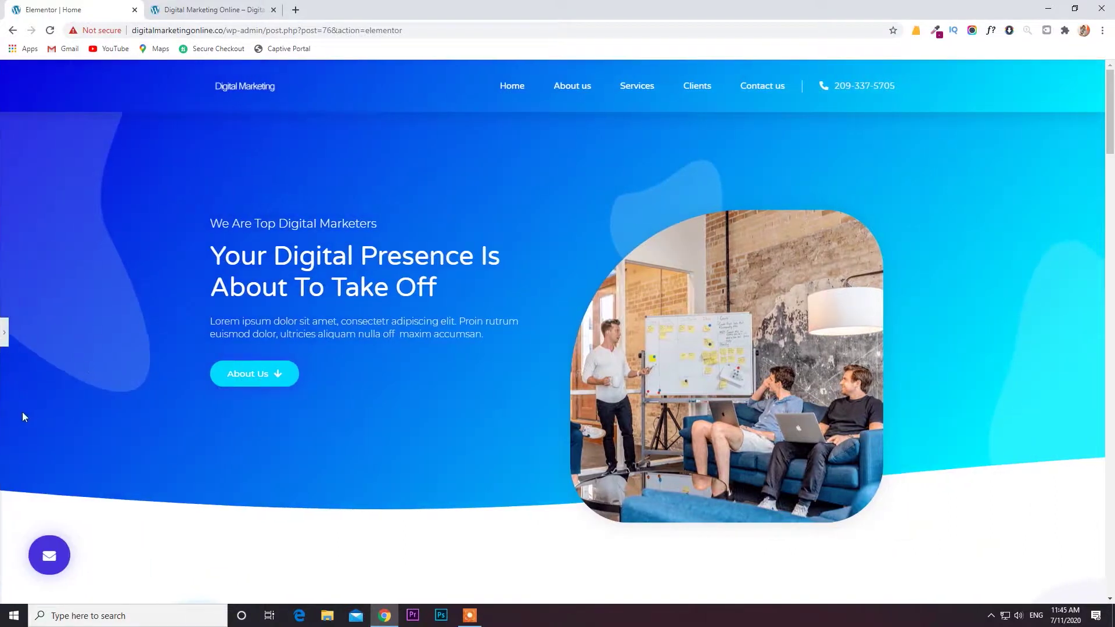
click(4, 332)
click(129, 594)
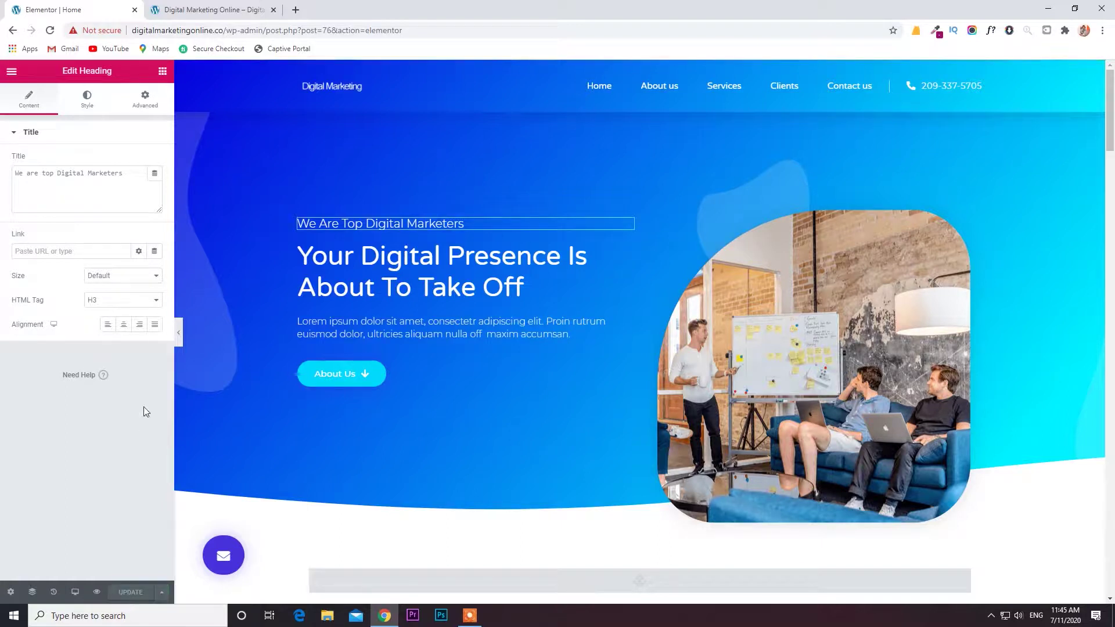
click(175, 334)
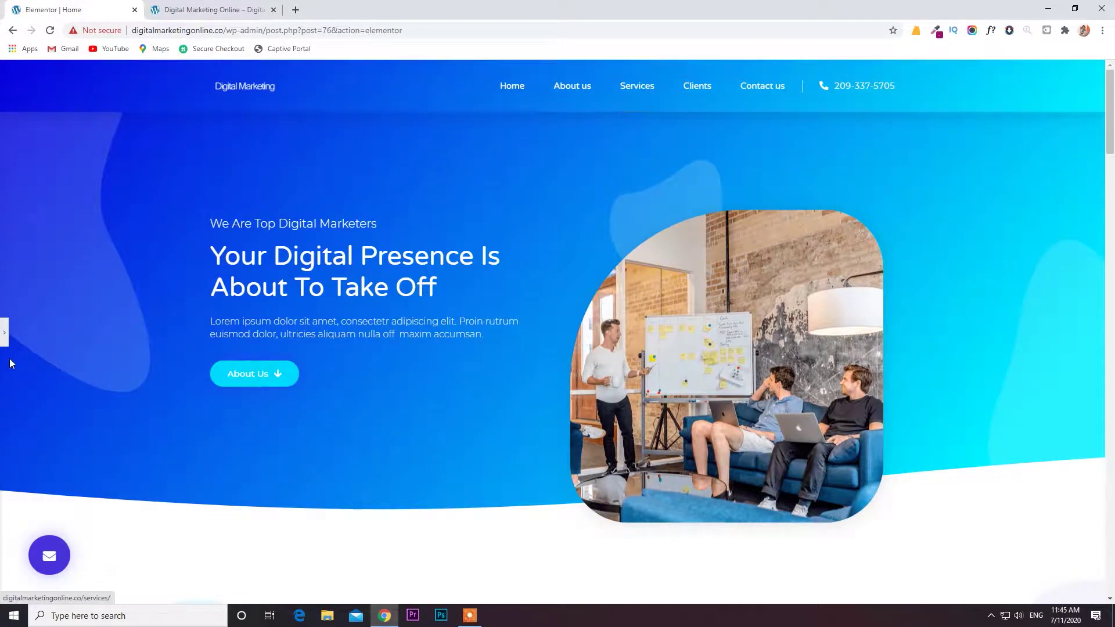
Exit the Home page editor to the WordPress dashboard and open the Services page for editing with Elementor
click(4, 332)
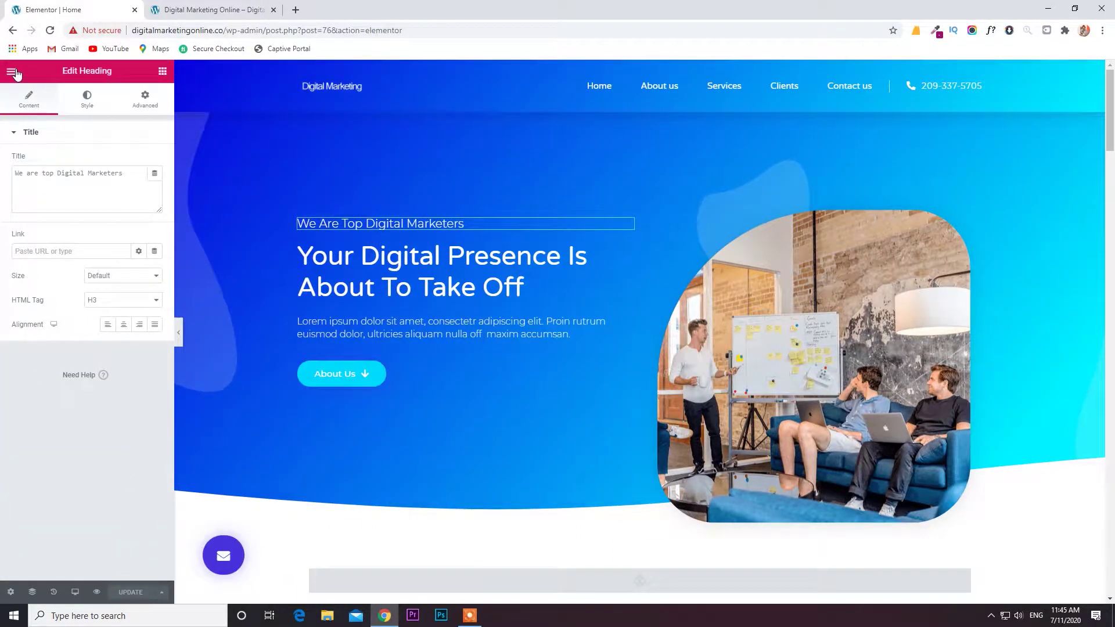
click(13, 72)
click(60, 400)
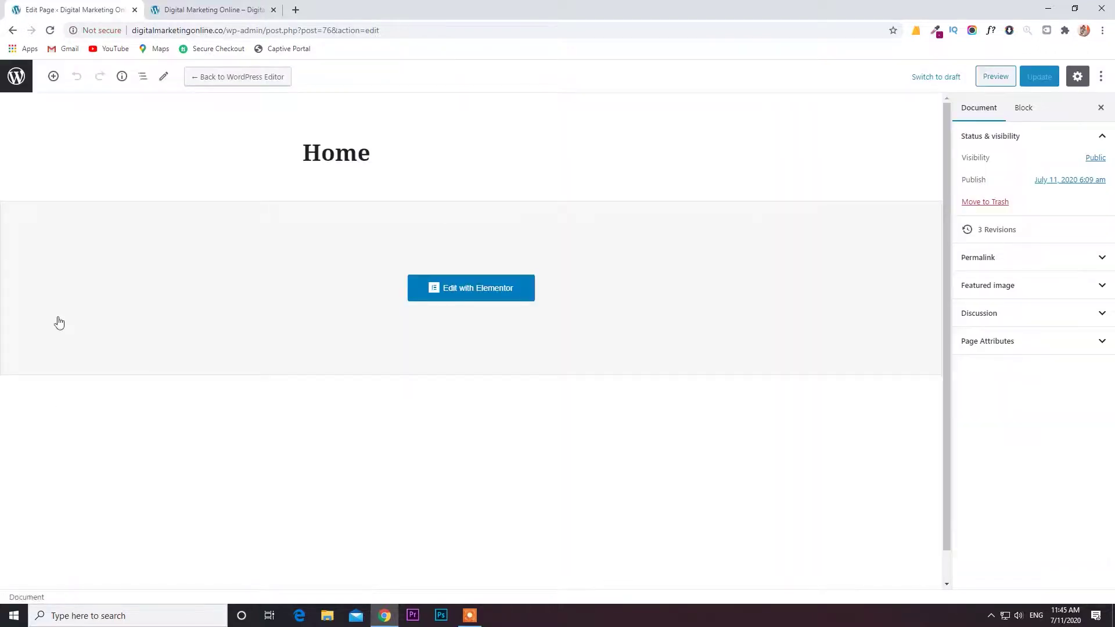
click(20, 74)
mouse_move(162, 342)
click(138, 336)
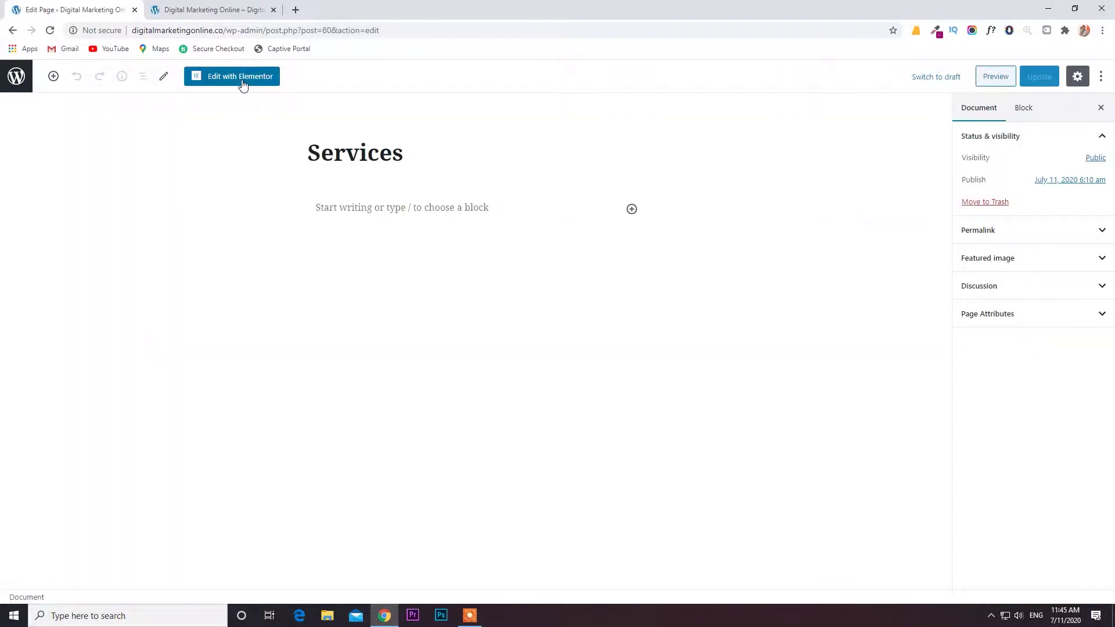
click(243, 85)
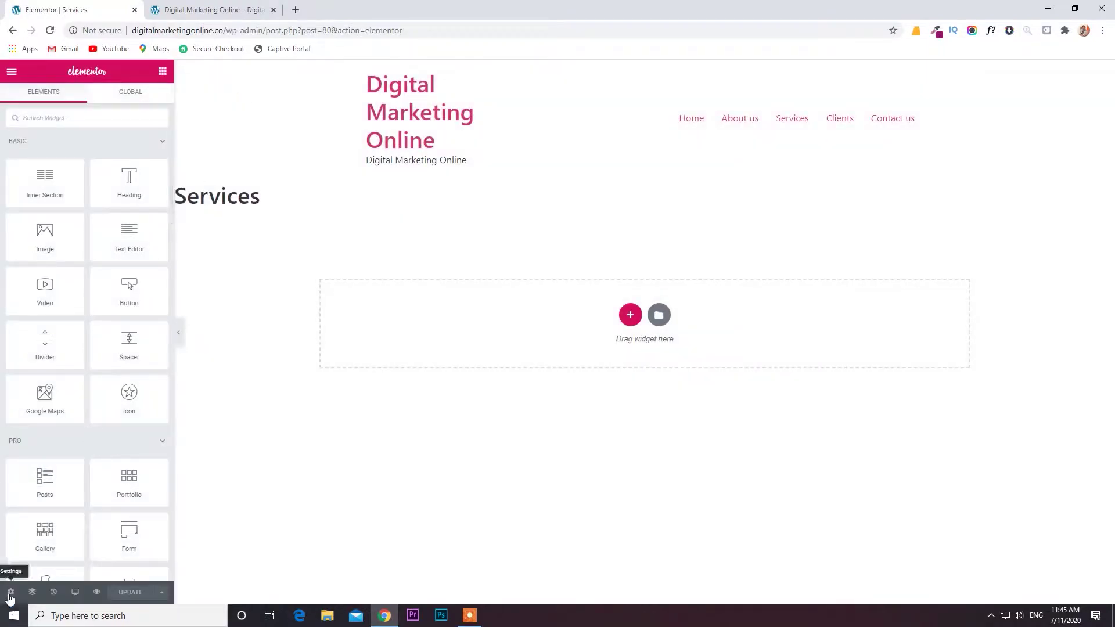
Set the Services page layout to Elementor Canvas in its page settings
click(10, 593)
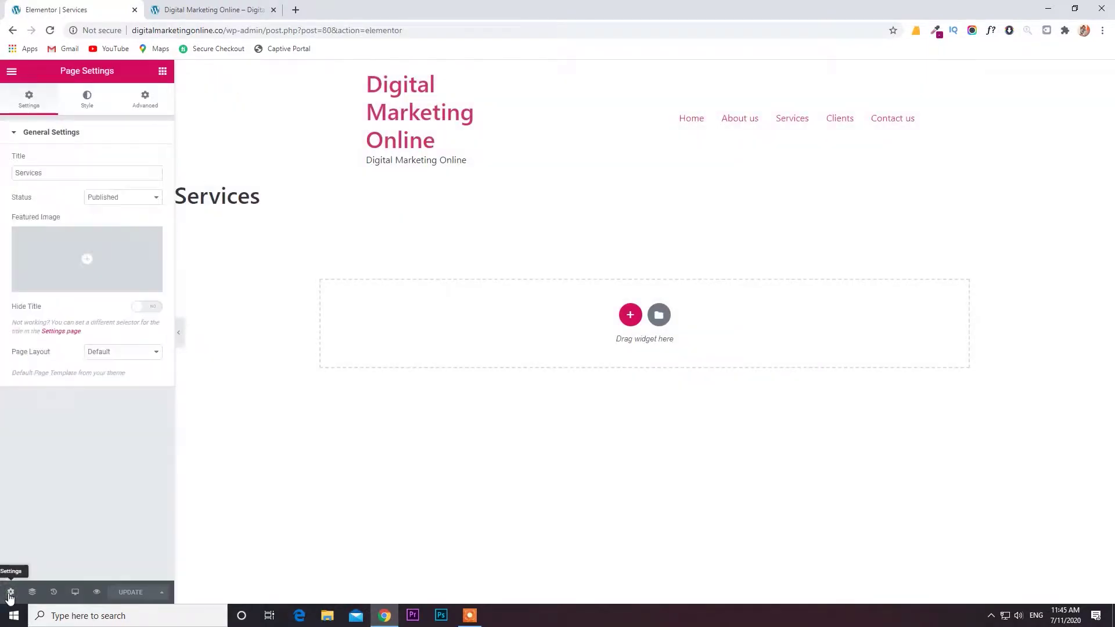
click(108, 358)
click(113, 373)
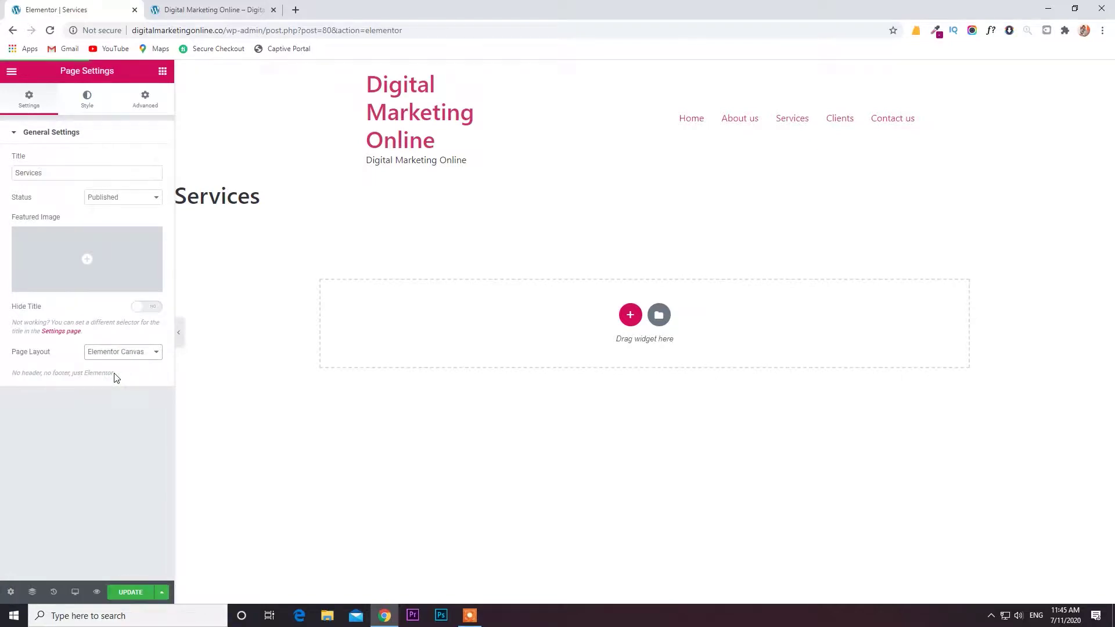
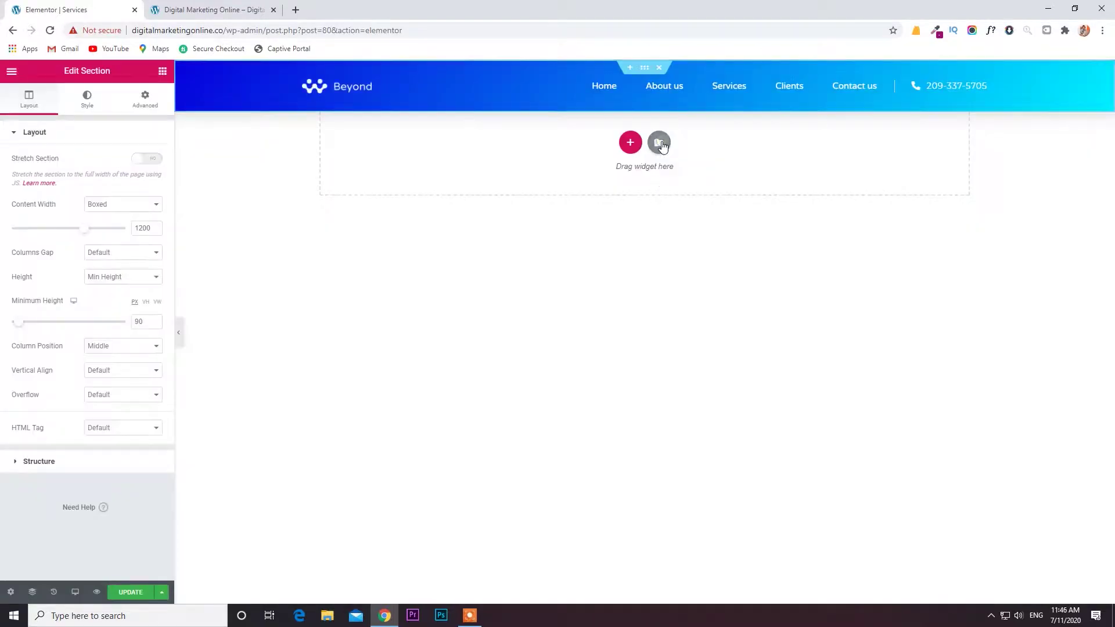
Search the page templates for "digi" and insert the Digital Agency – Services template below the header
click(660, 142)
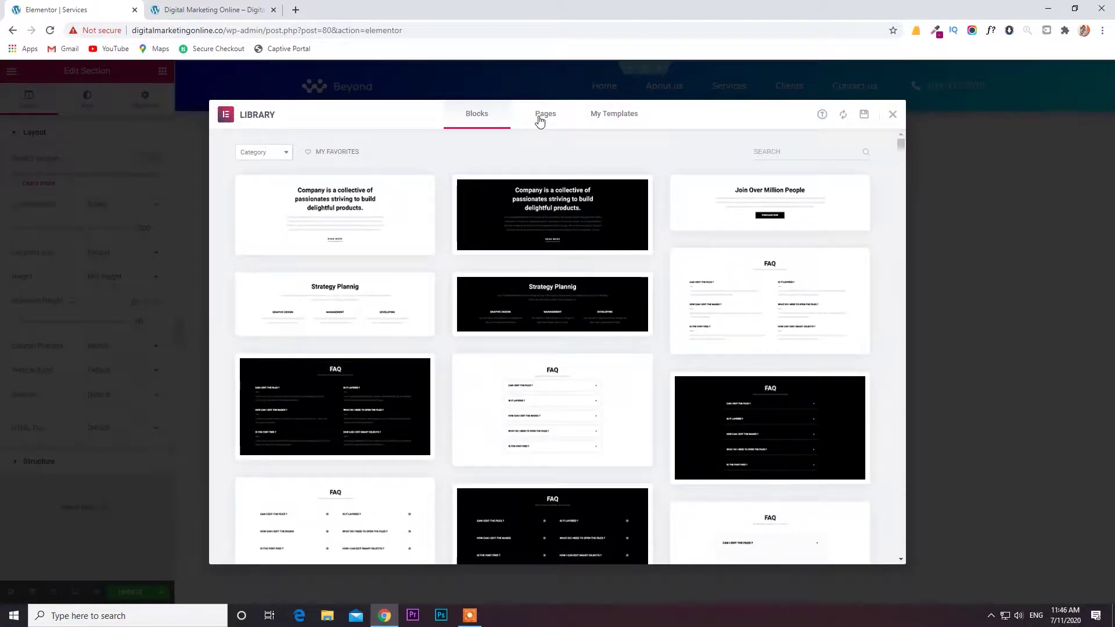
click(540, 119)
click(798, 151)
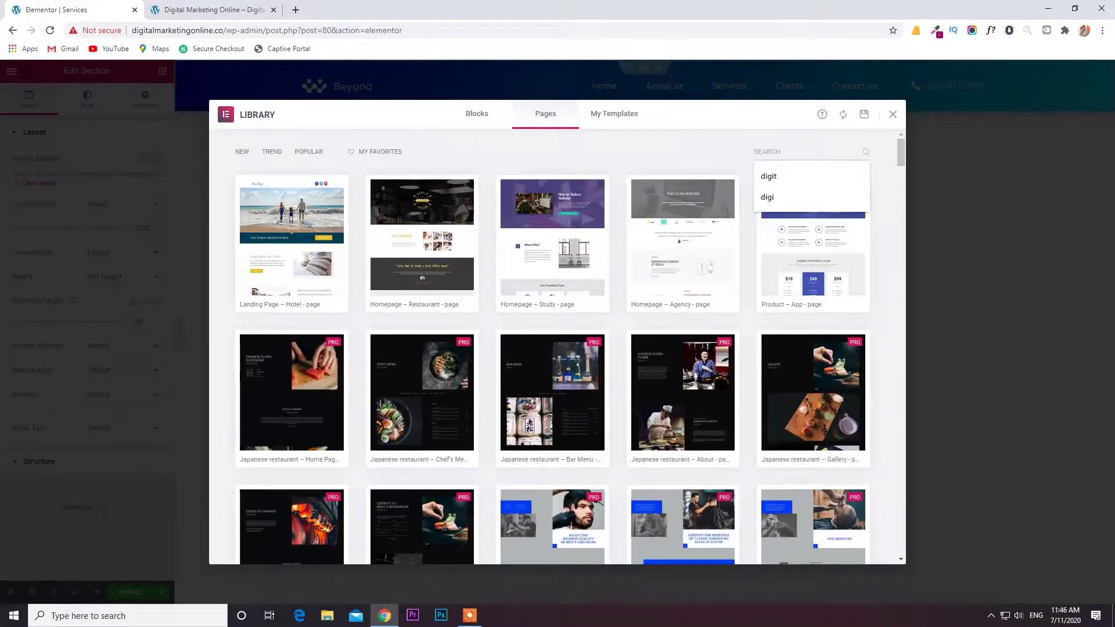
text(digi)
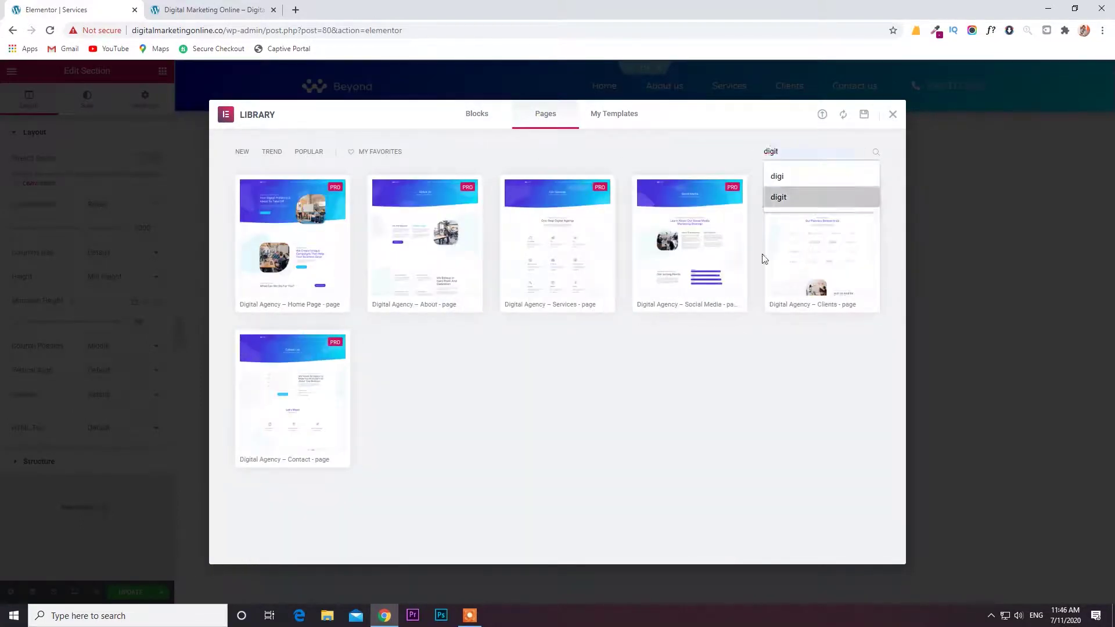
mouse_move(413, 312)
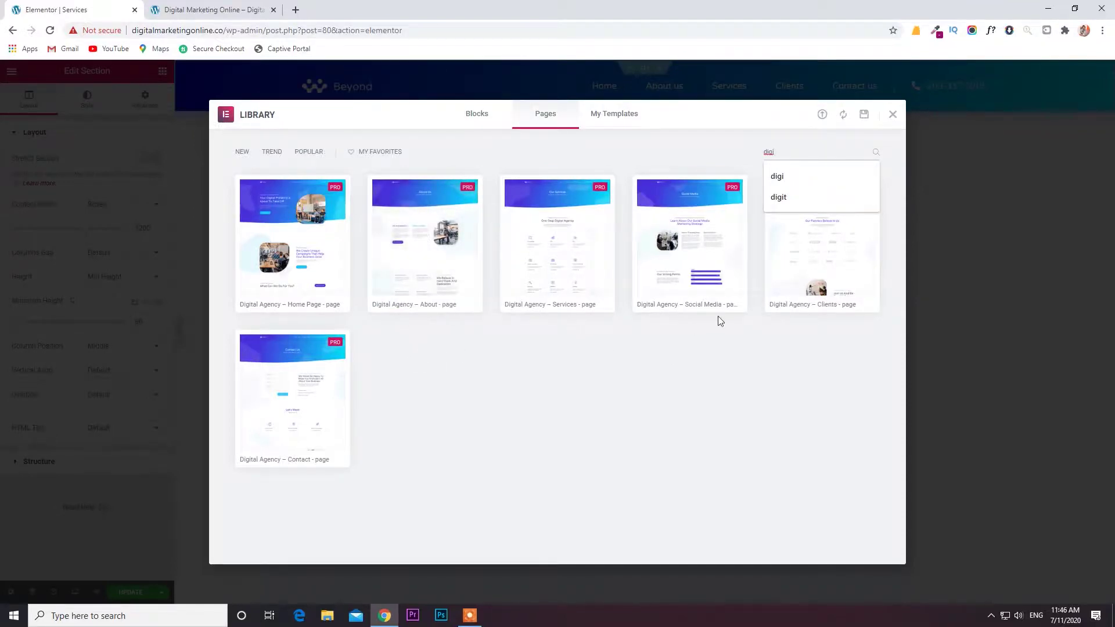
mouse_move(581, 296)
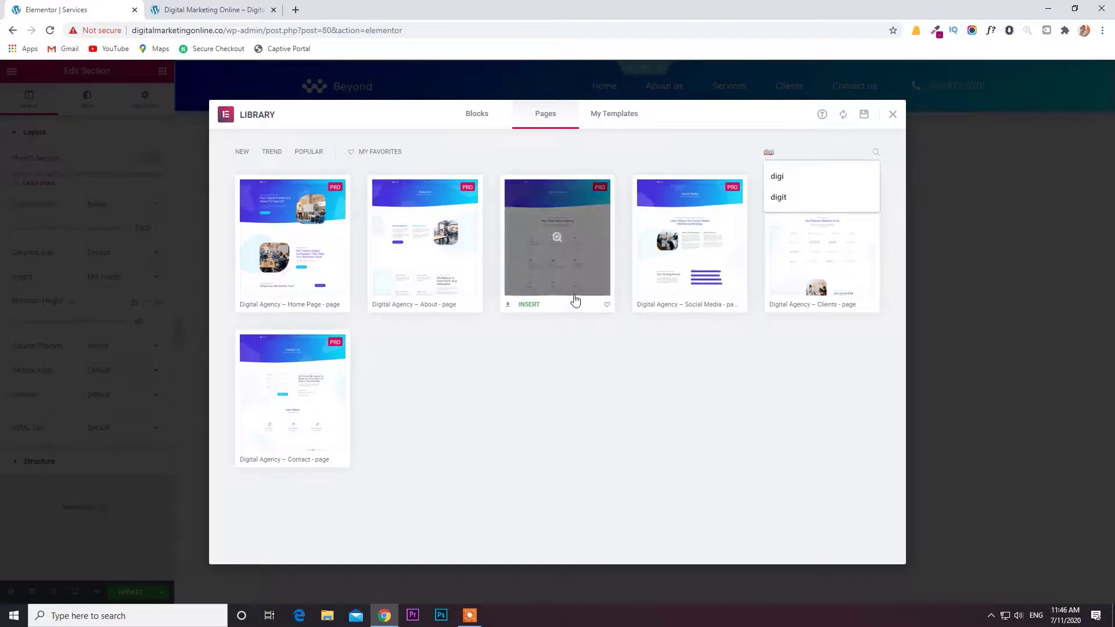
click(527, 306)
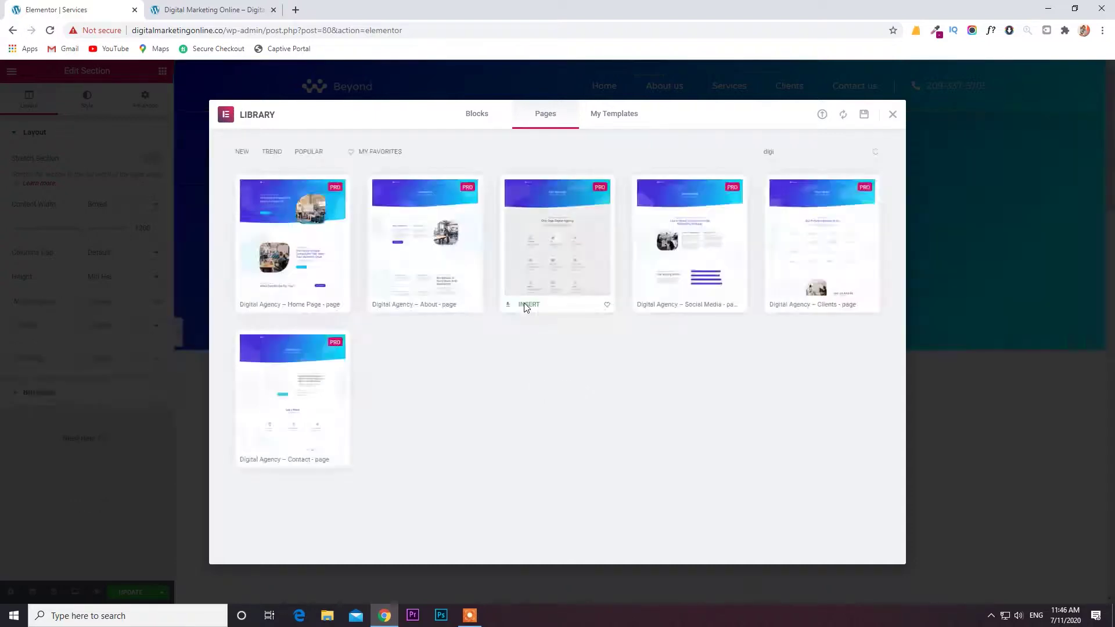
key(Escape)
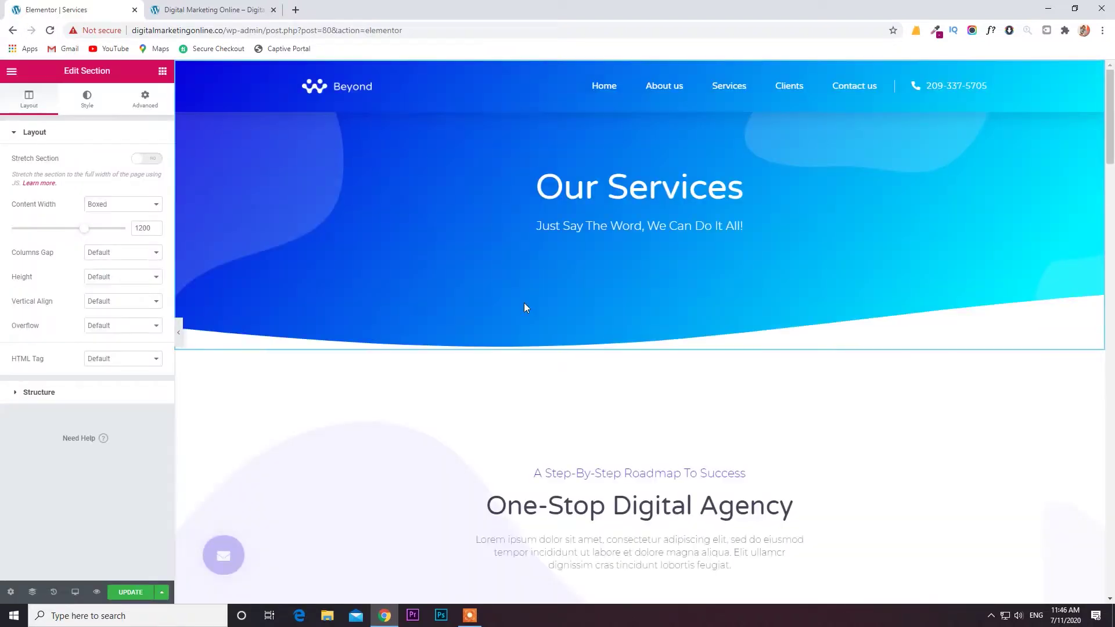
Insert the Beyond footer block with the mailing-list form from the Footer category at the page's end and update the Services page
scroll(524, 308, down, 12)
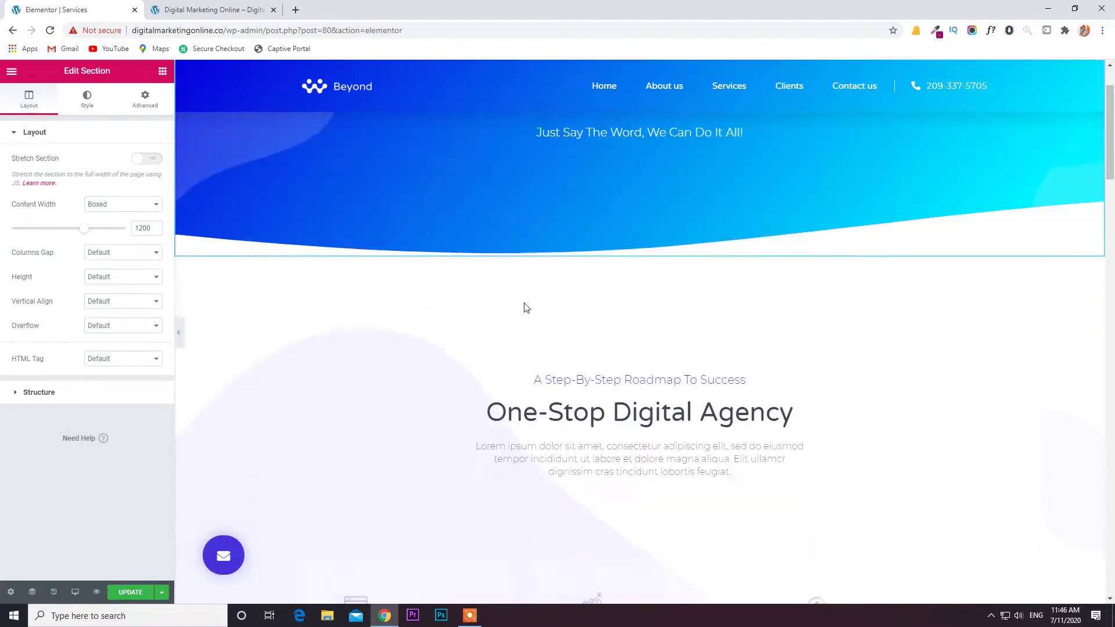
scroll(524, 308, down, 15)
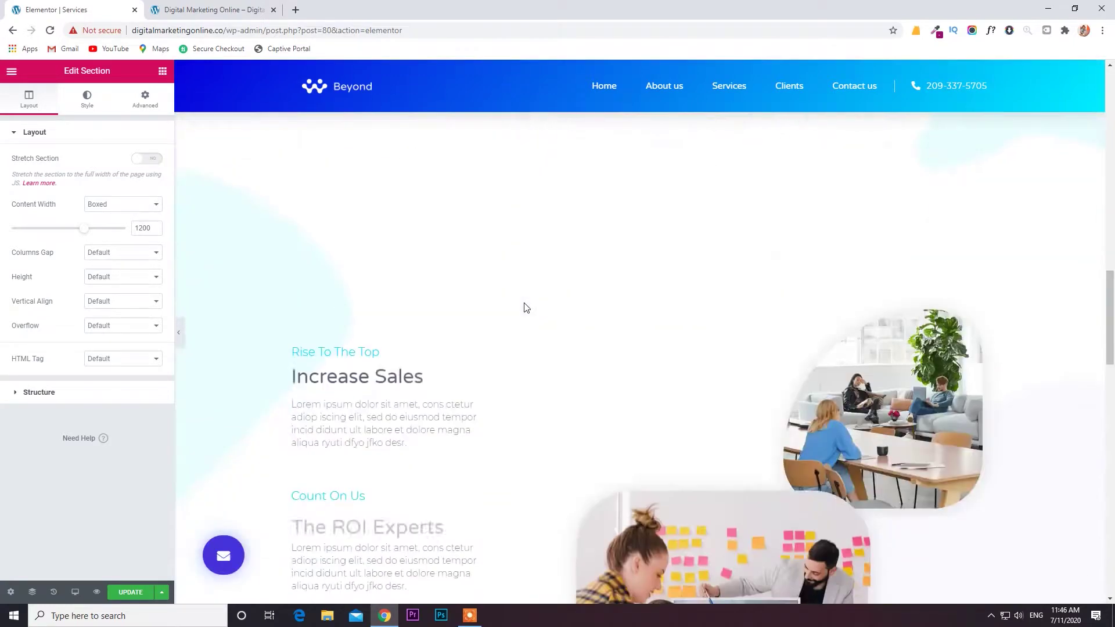
scroll(524, 308, down, 8)
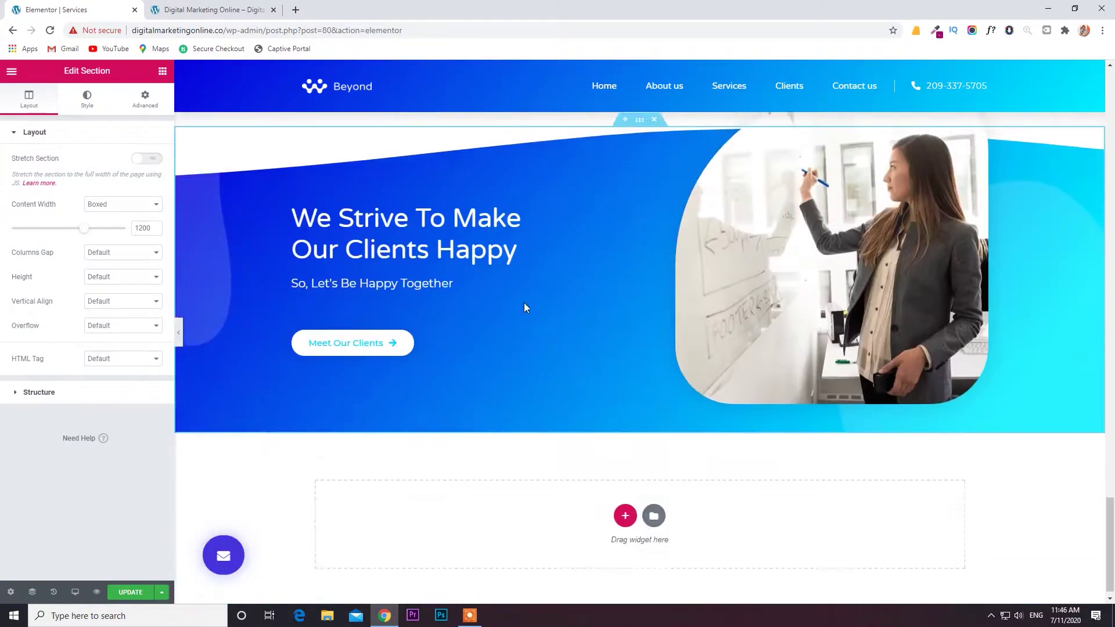
click(654, 504)
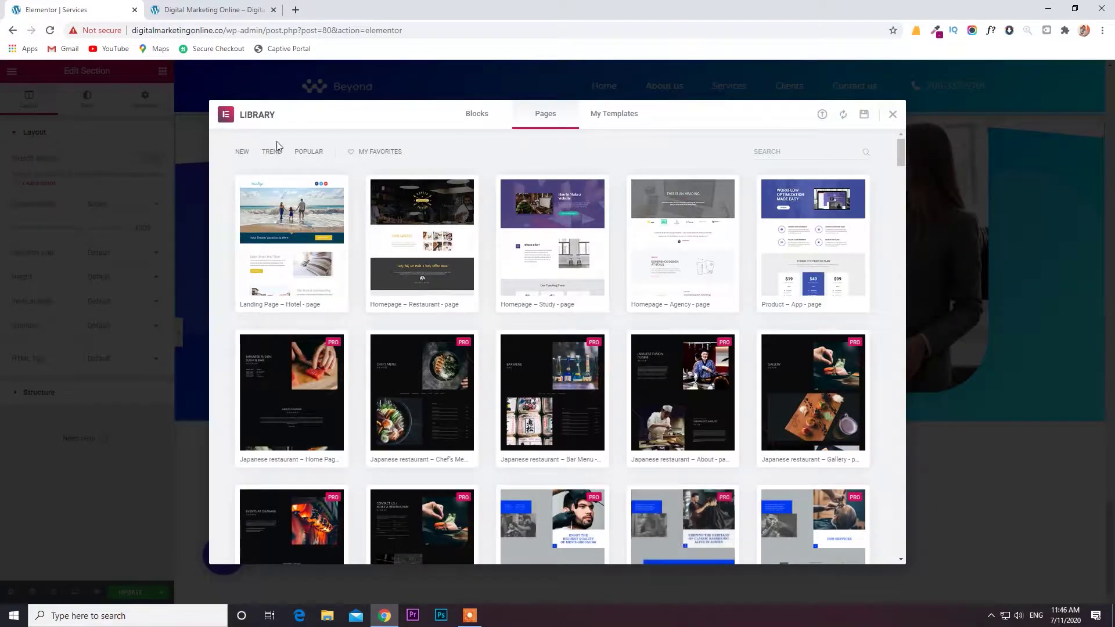
click(239, 154)
click(473, 116)
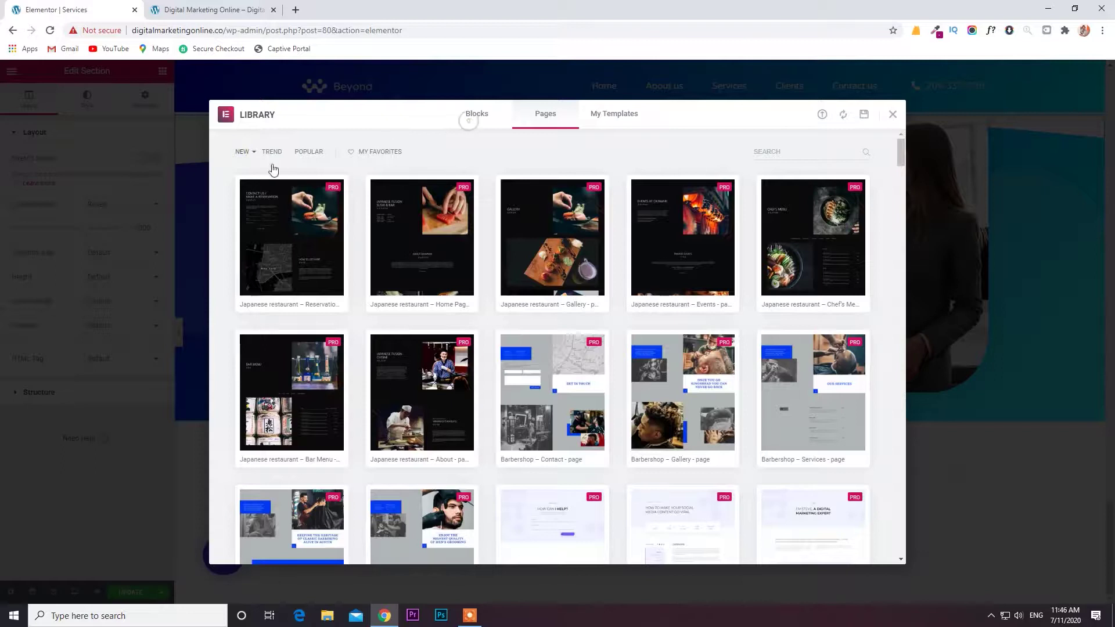
click(261, 152)
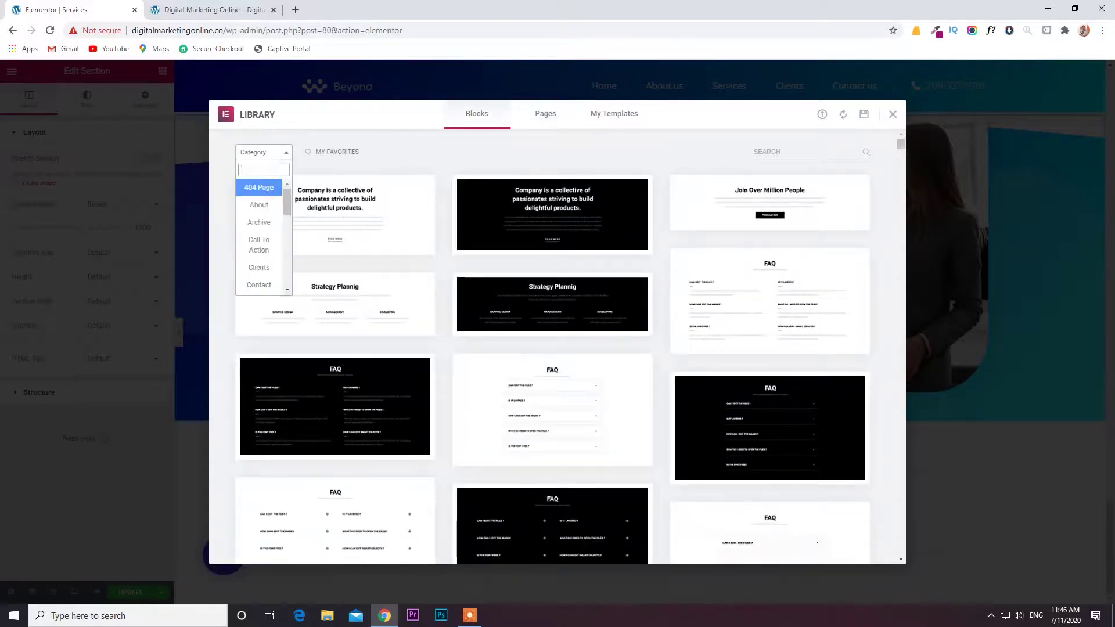
text(foo)
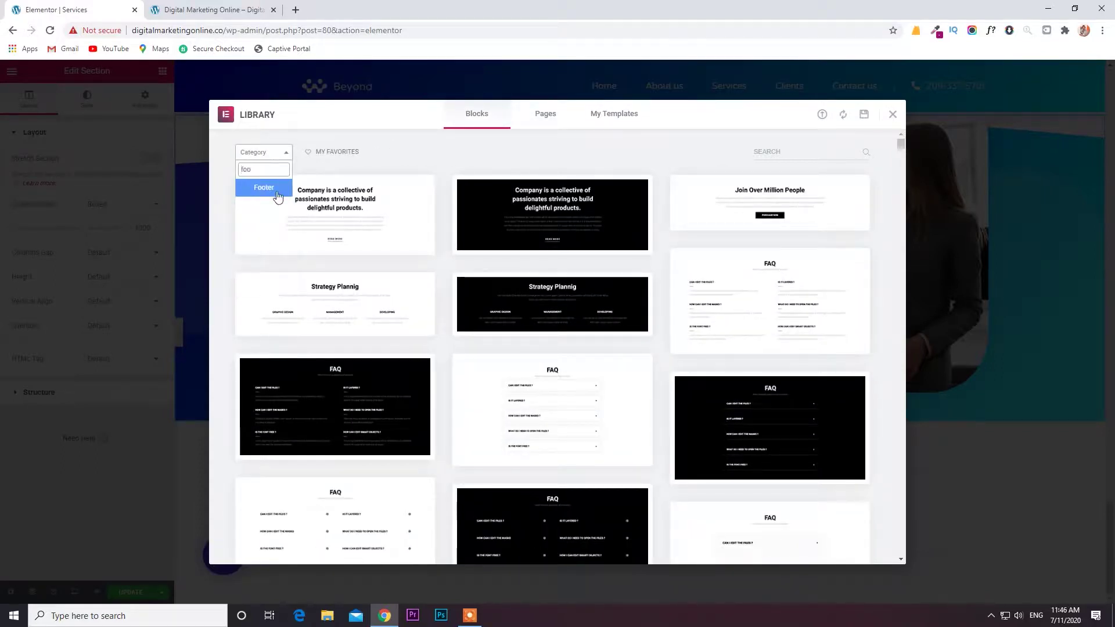
click(279, 195)
click(263, 225)
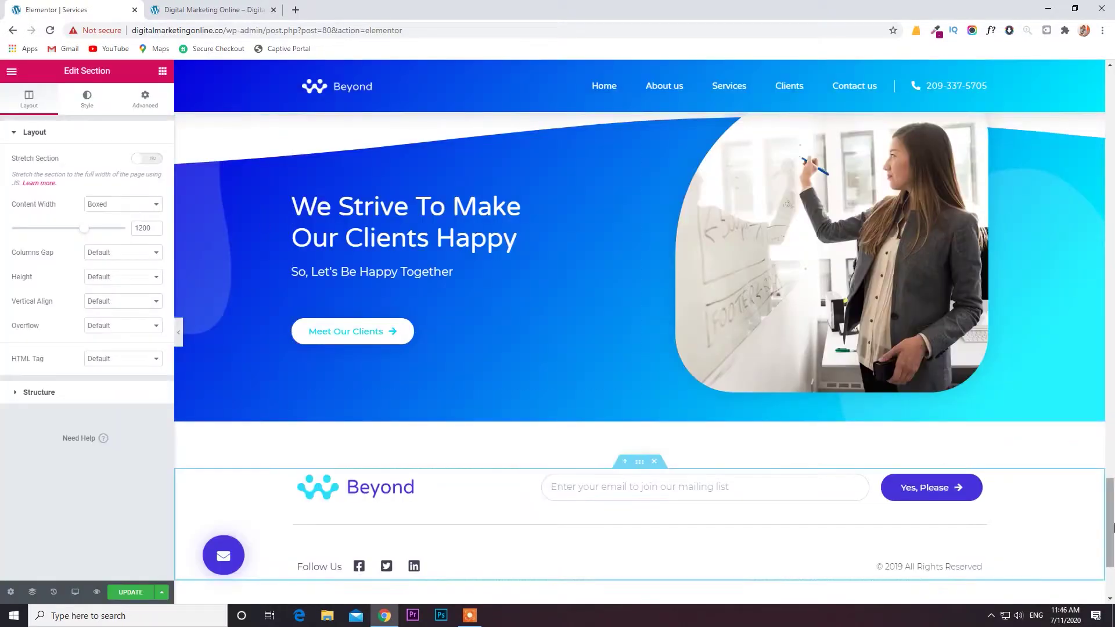
click(130, 592)
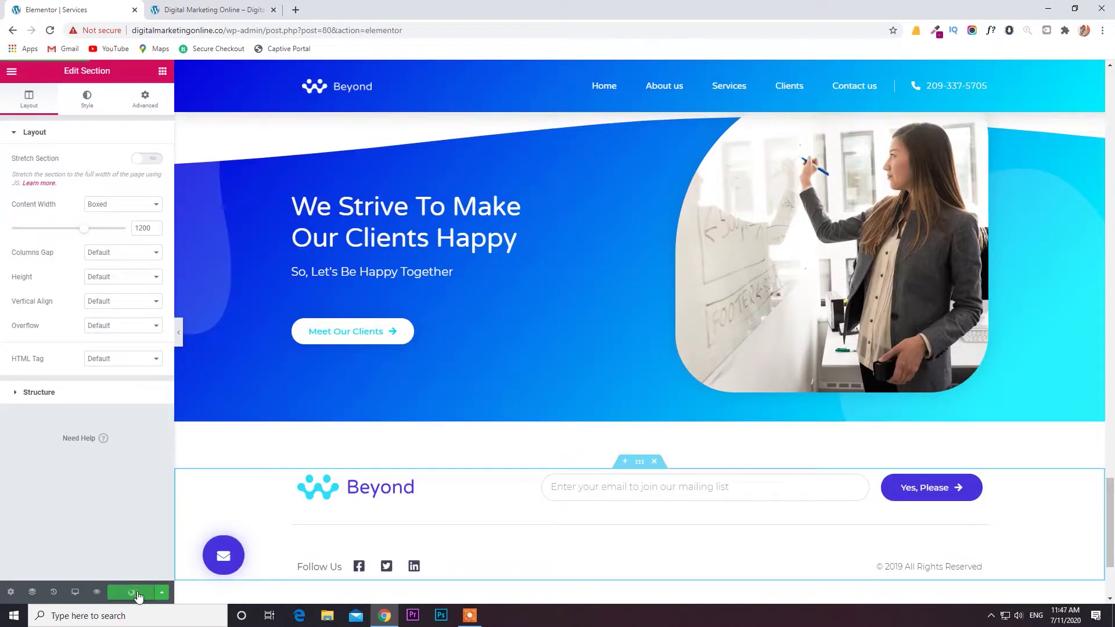
Open the live Services page from the site's navigation and review its hero, service cards and content sections
click(183, 9)
click(637, 108)
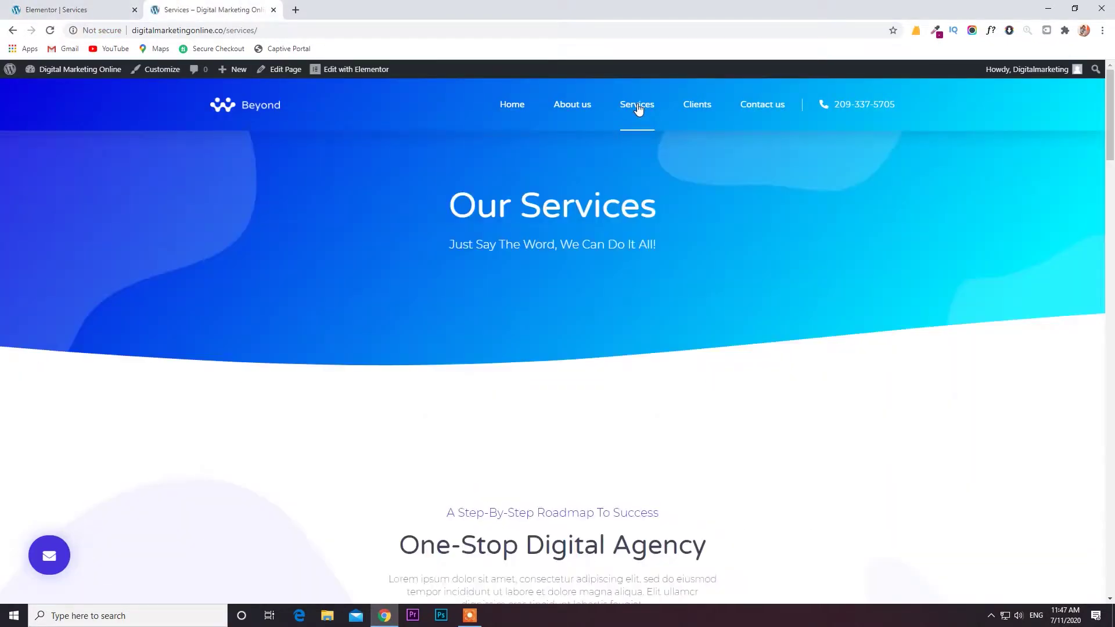
scroll(779, 388, down, 13)
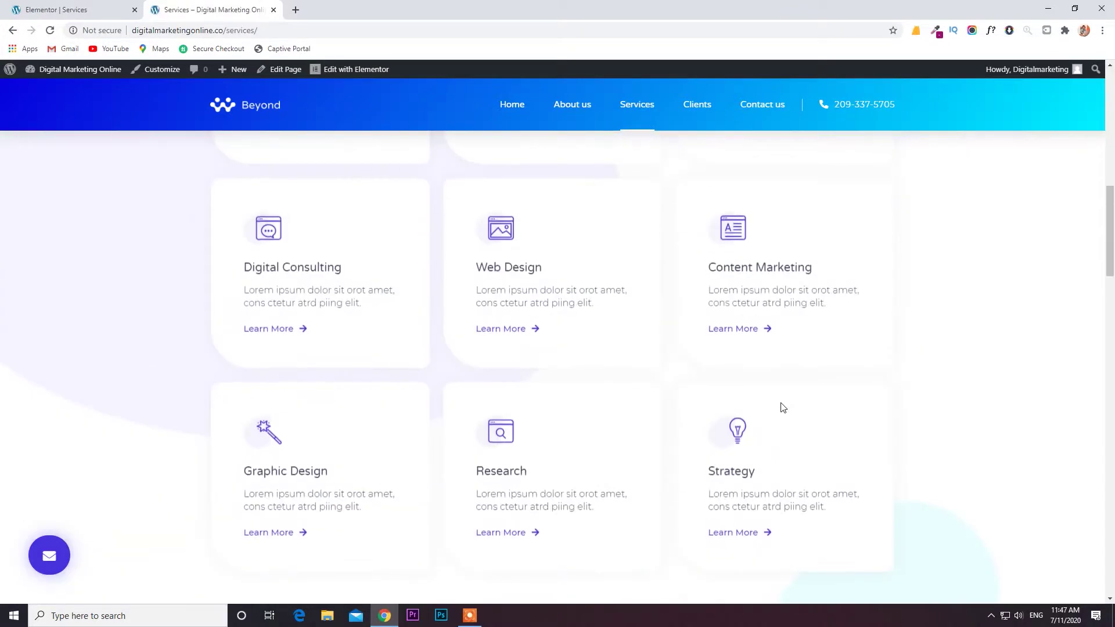
scroll(782, 407, down, 6)
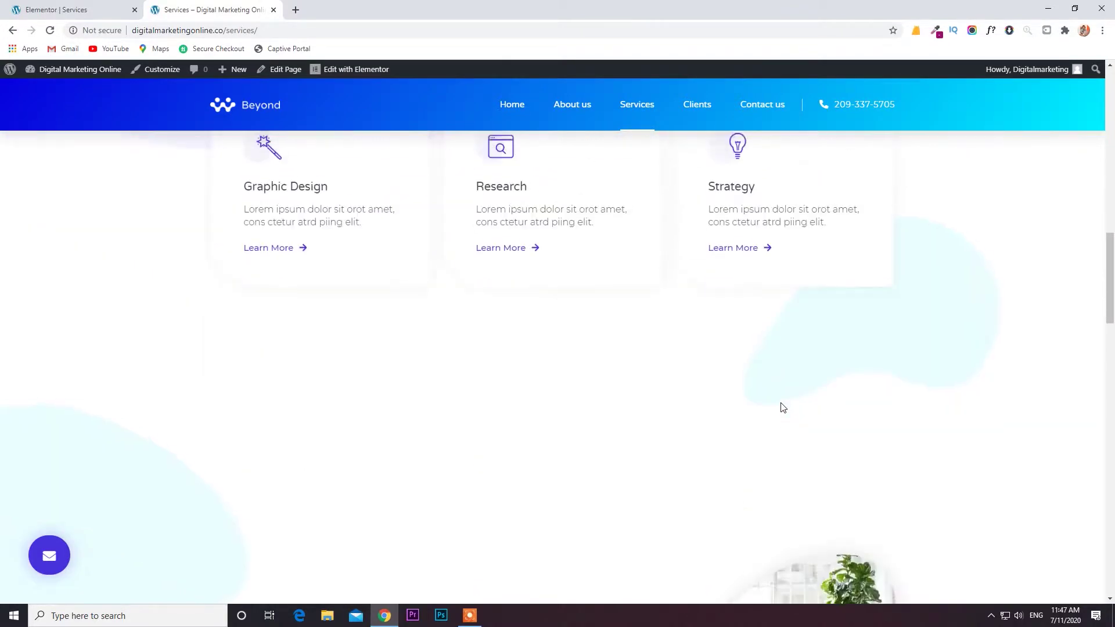
scroll(780, 407, down, 4)
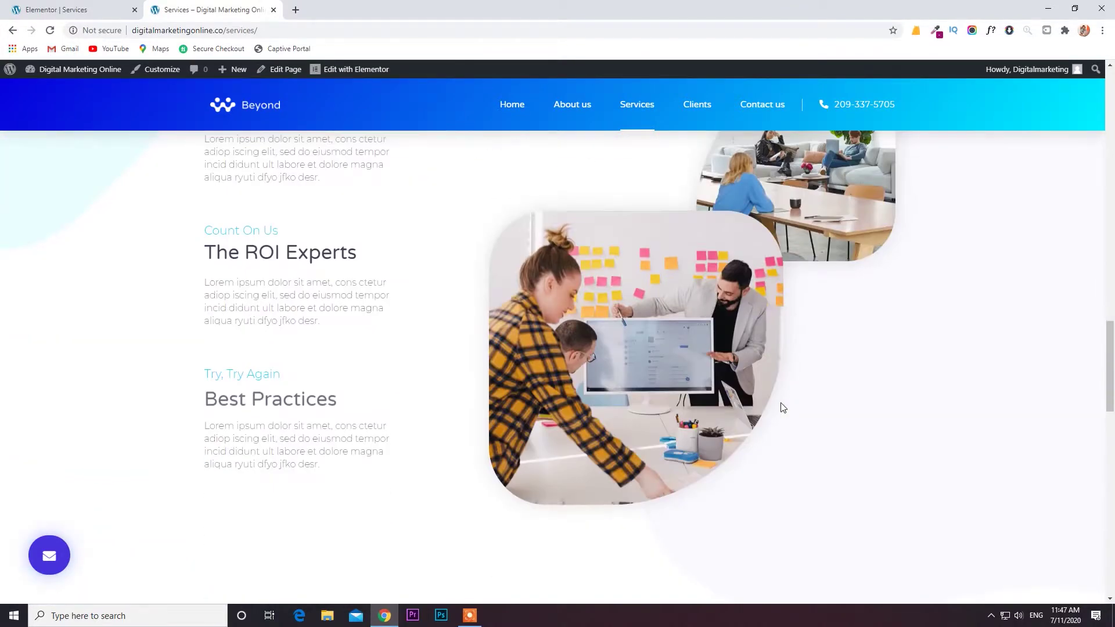
scroll(782, 406, up, 15)
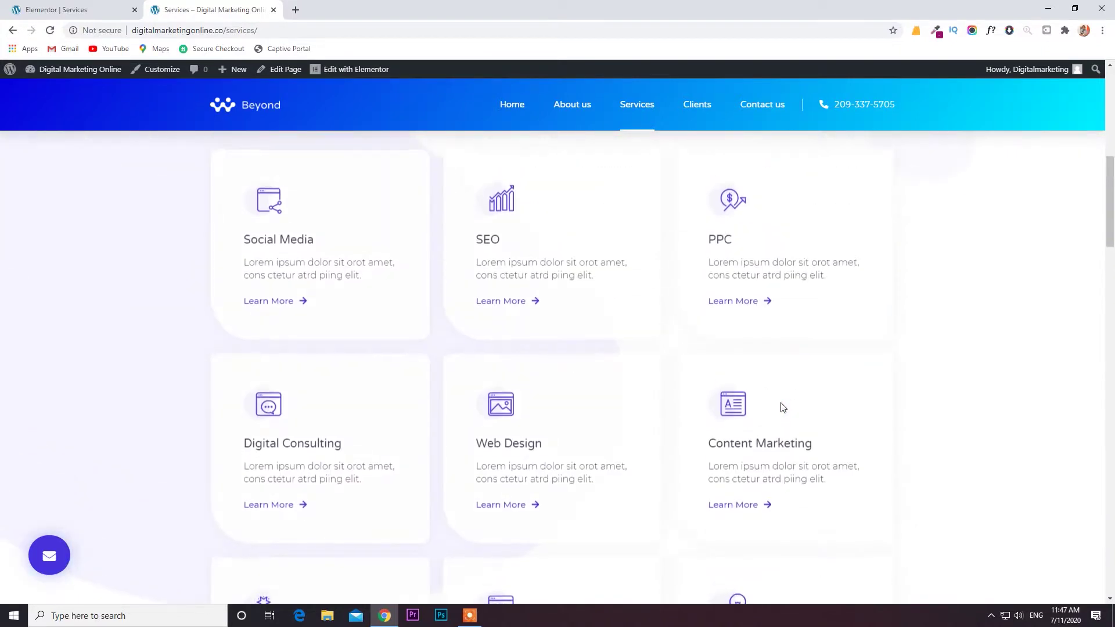
scroll(781, 407, up, 2)
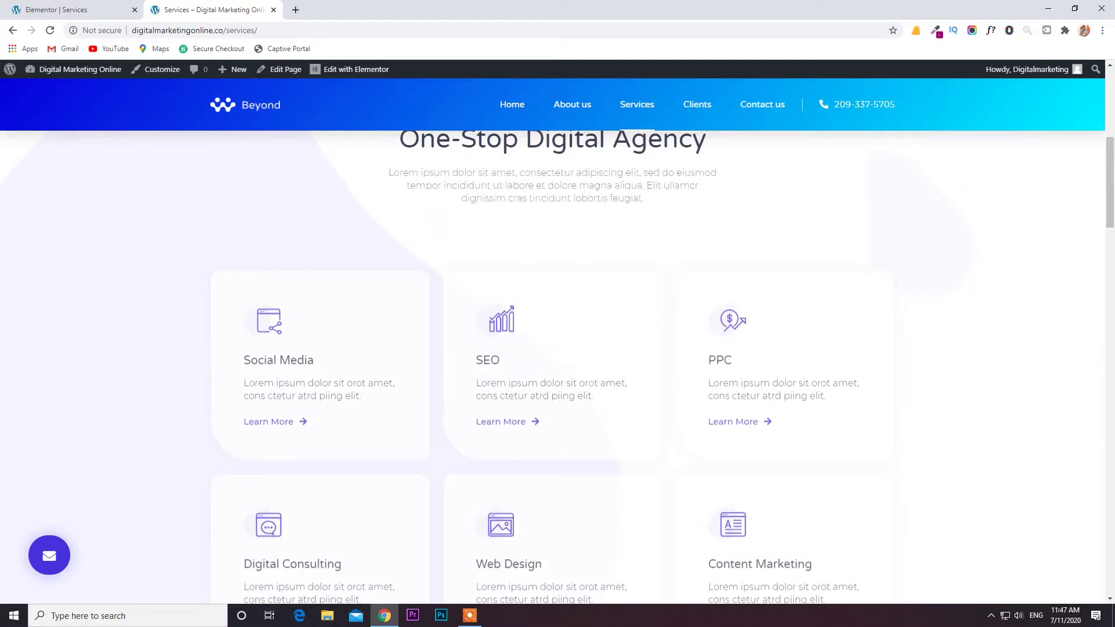
scroll(558, 366, down, 5)
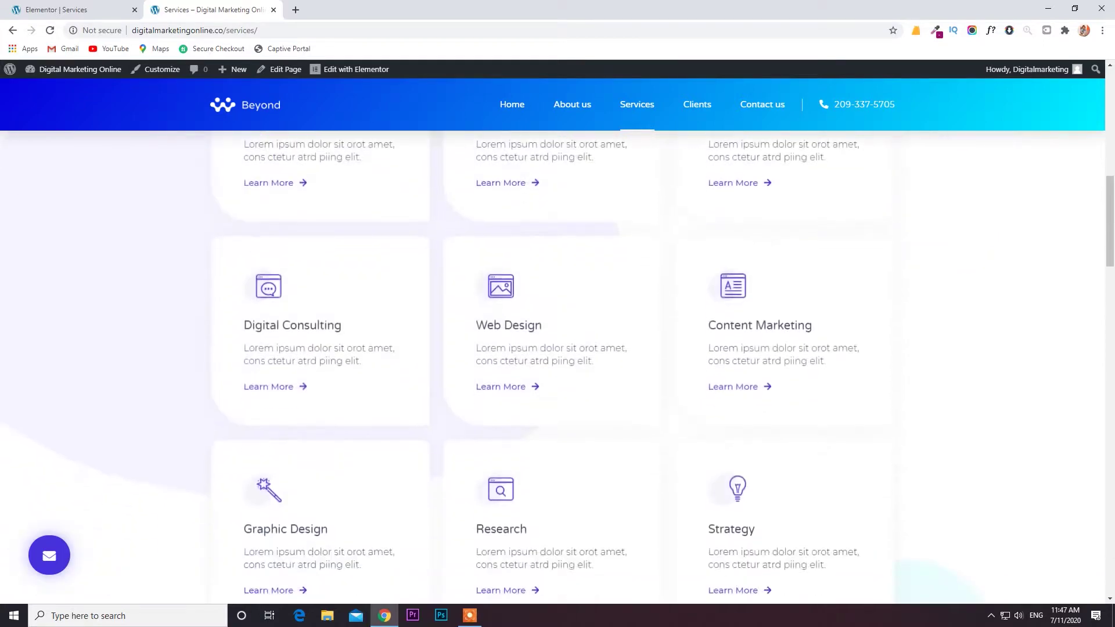
scroll(557, 366, down, 2)
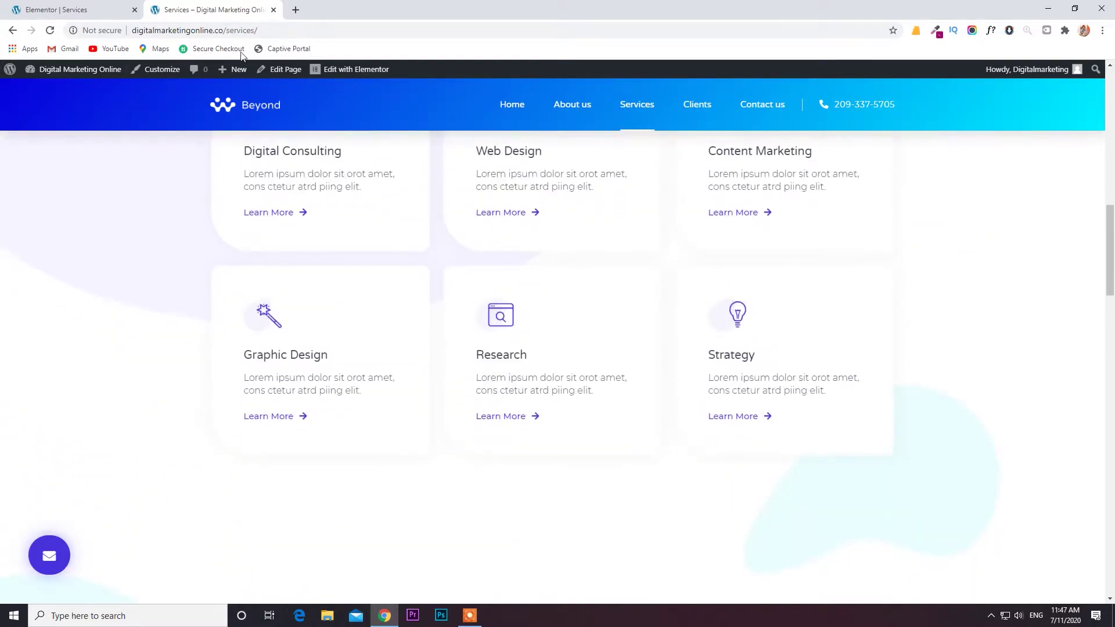
Return to the Services page editor and review its footer, content sections and the rows of service cards
click(62, 10)
scroll(633, 334, down, 3)
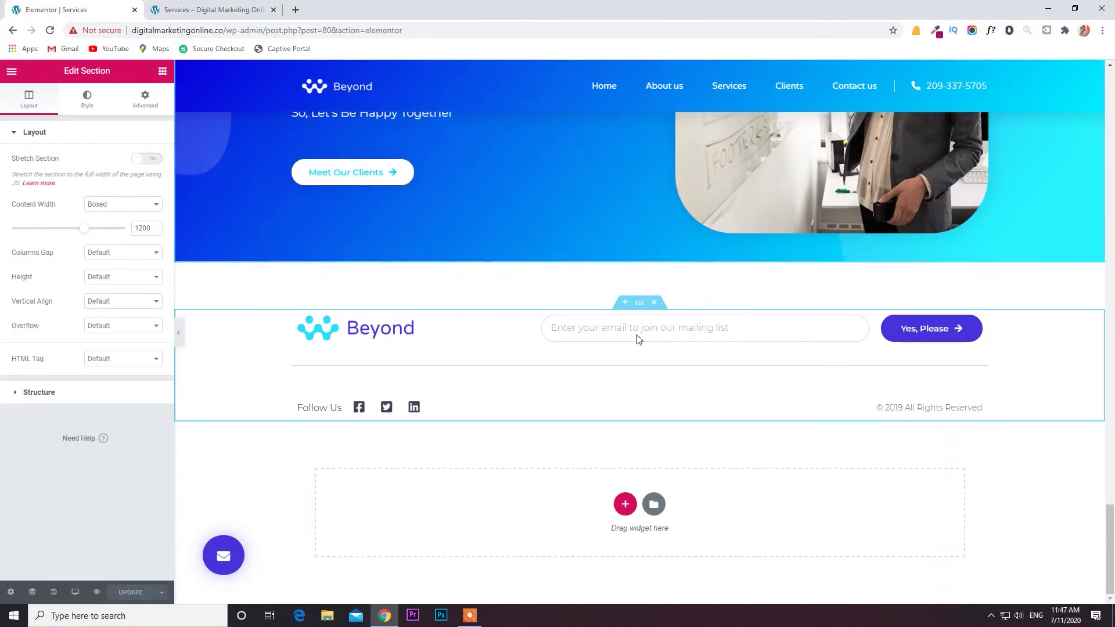
scroll(639, 340, up, 15)
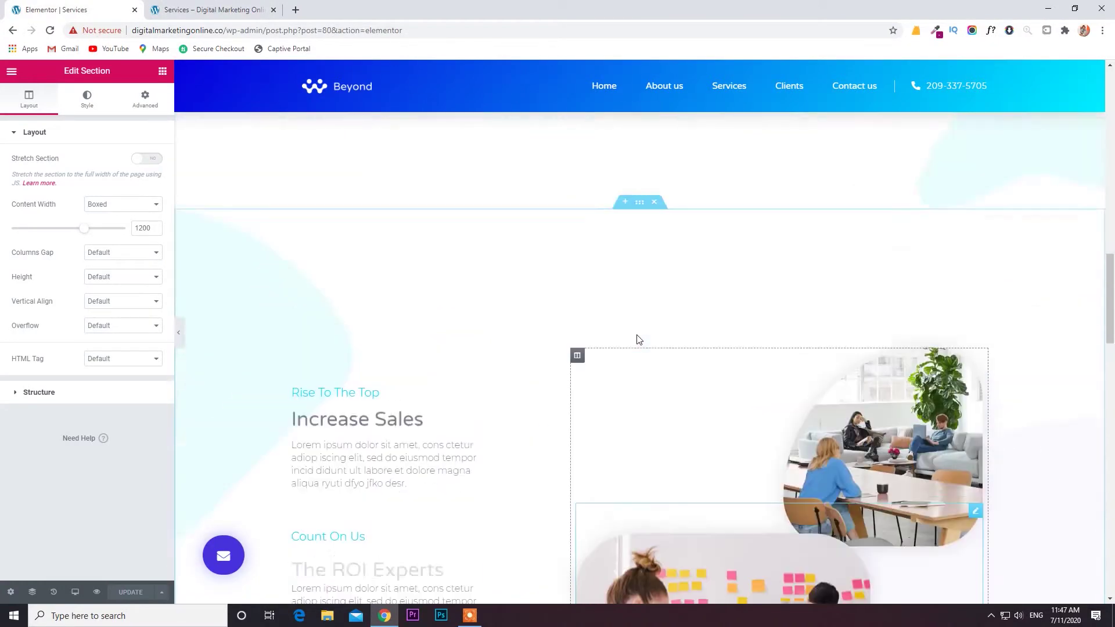
scroll(639, 340, up, 5)
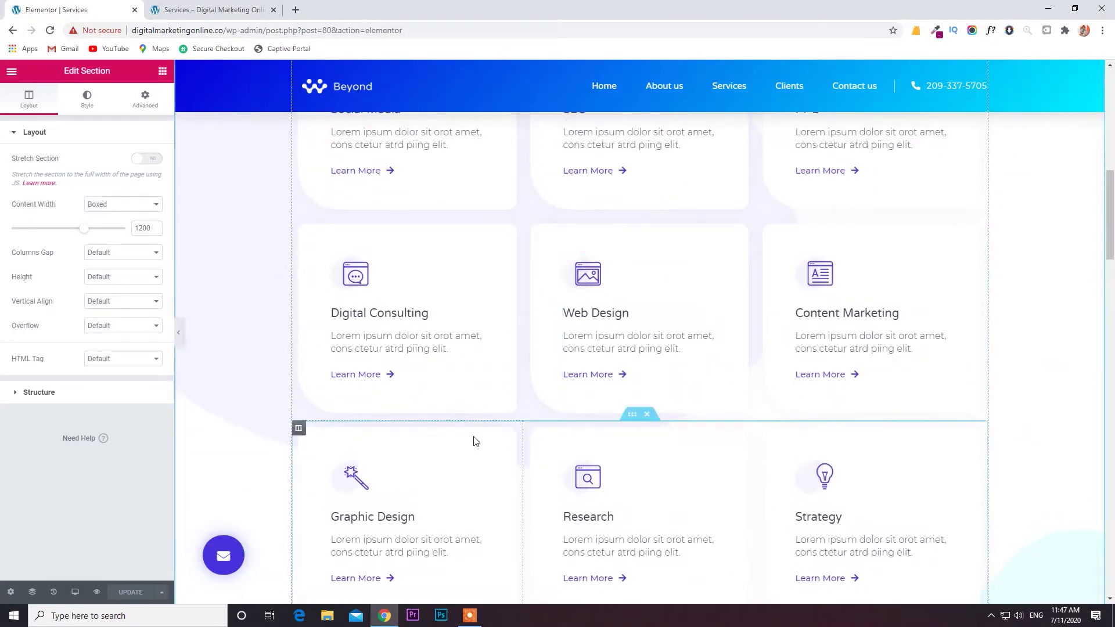
scroll(837, 575, down, 1)
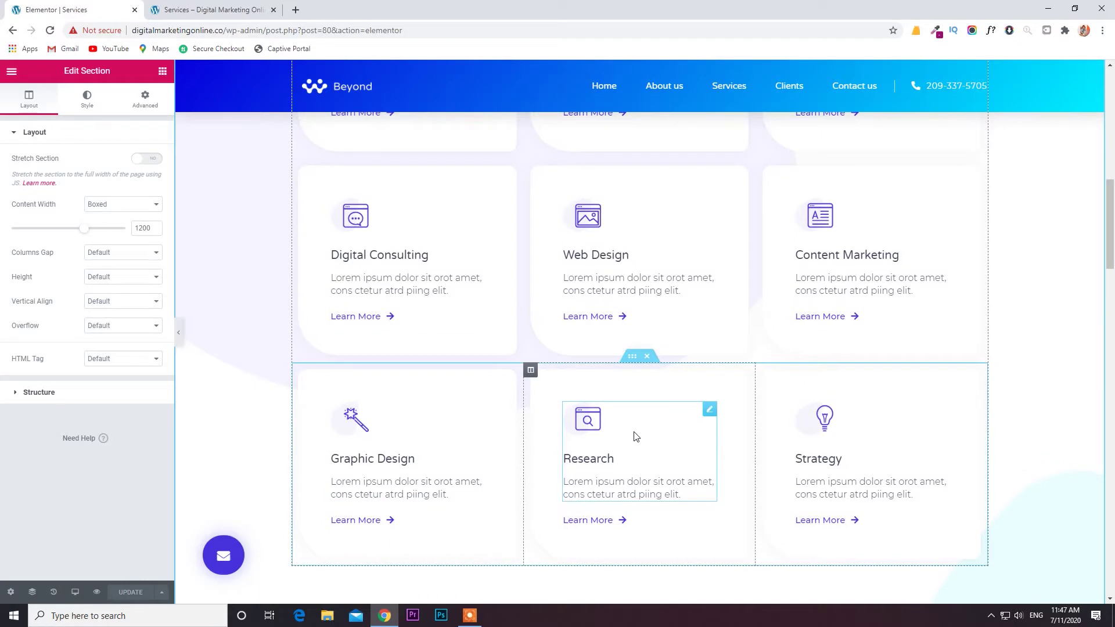
scroll(968, 463, up, 1)
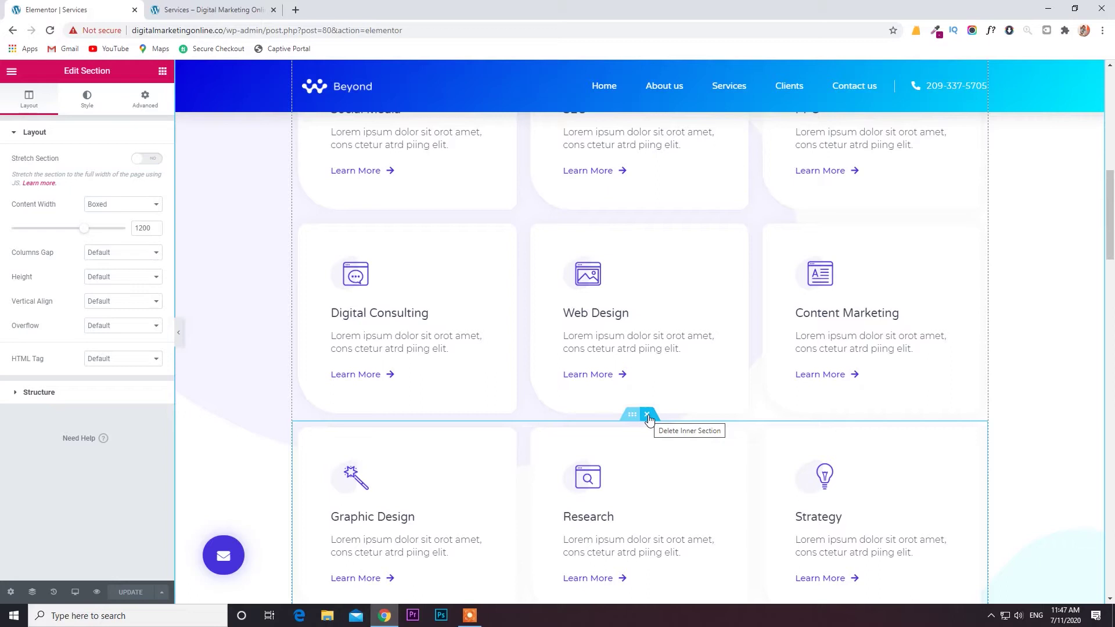
scroll(649, 419, up, 10)
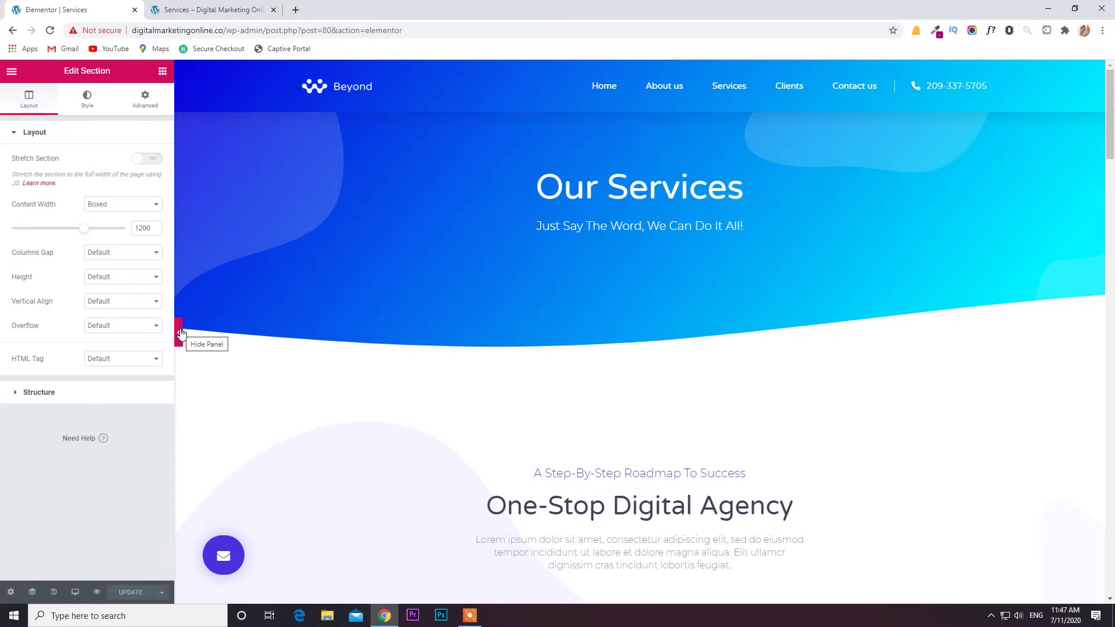
Exit the Services page editor to the WordPress dashboard and go back to the list of all pages
click(11, 70)
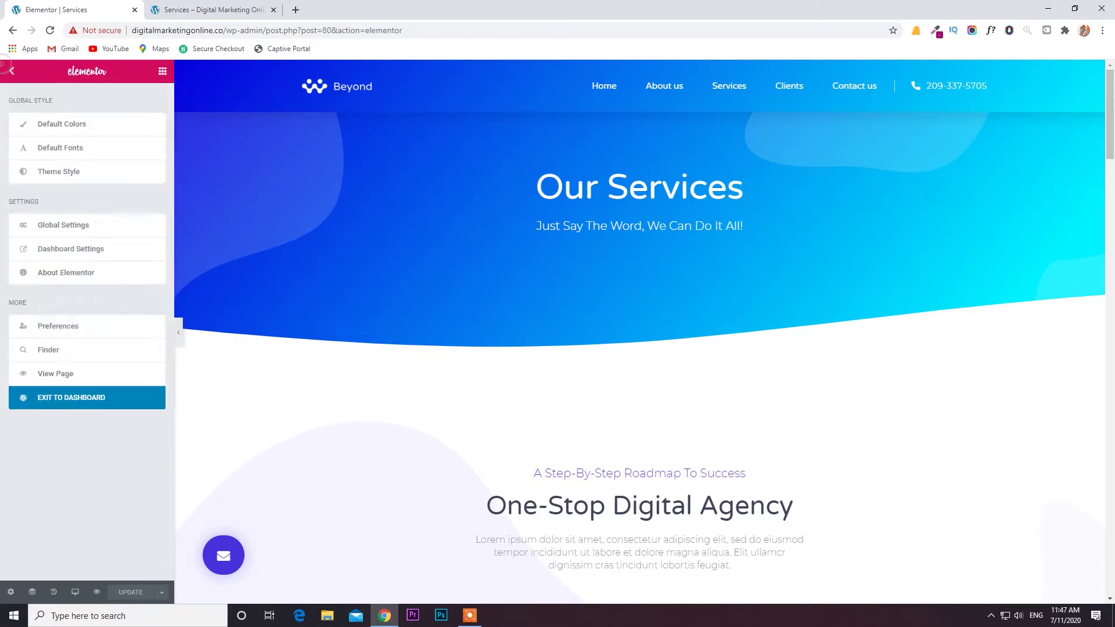
click(70, 402)
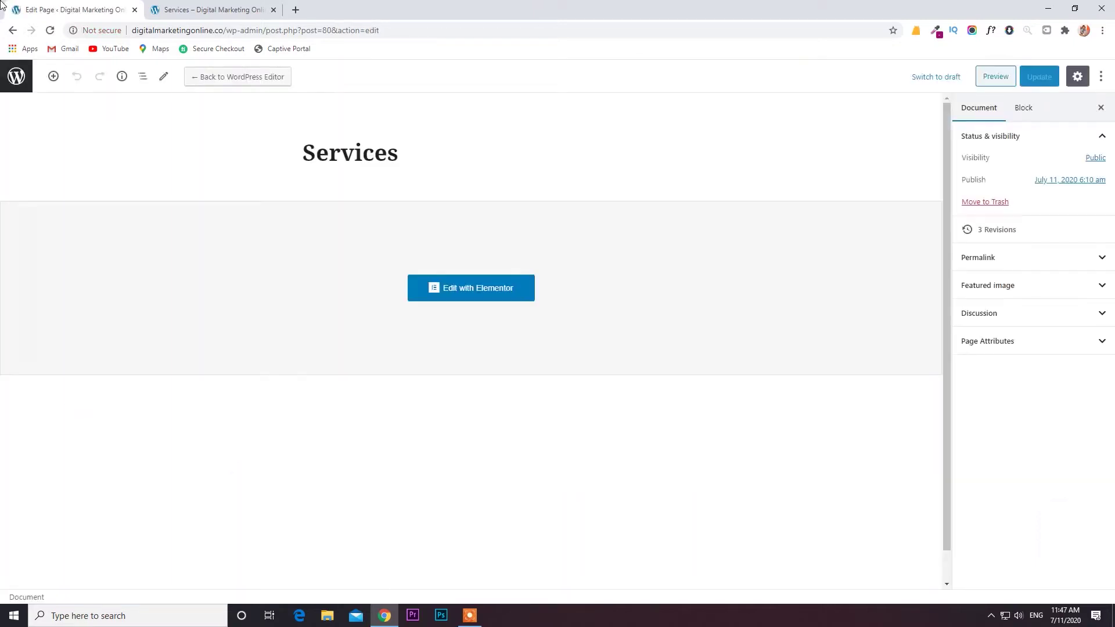
click(7, 79)
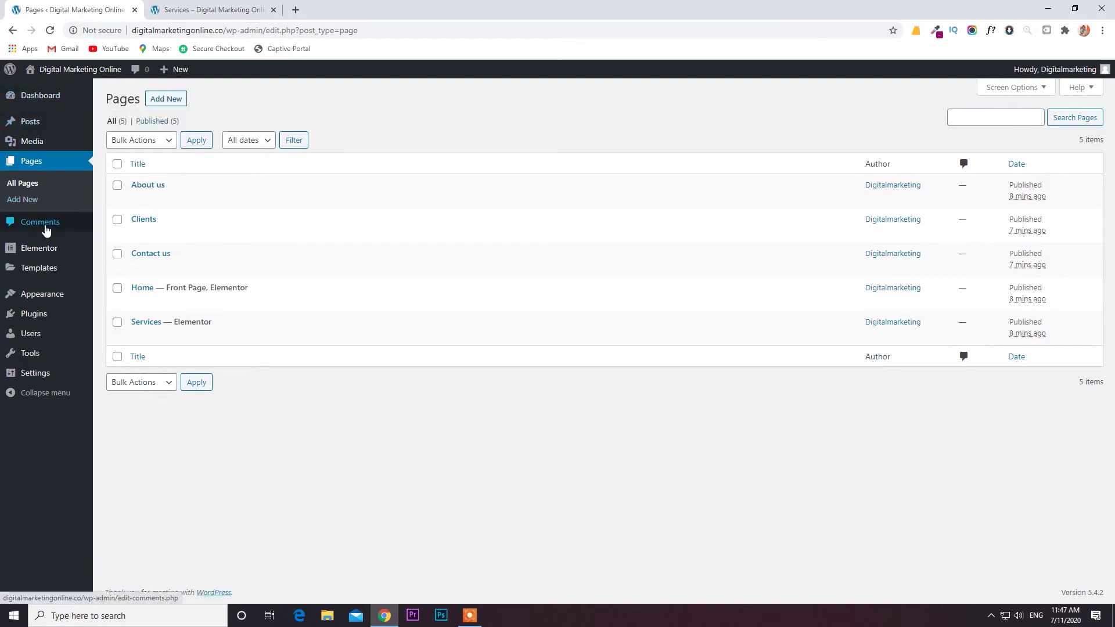
Open the installed themes, go to adding a new theme, and search for "hello" to locate the Hello Elementor theme
mouse_move(49, 296)
click(125, 297)
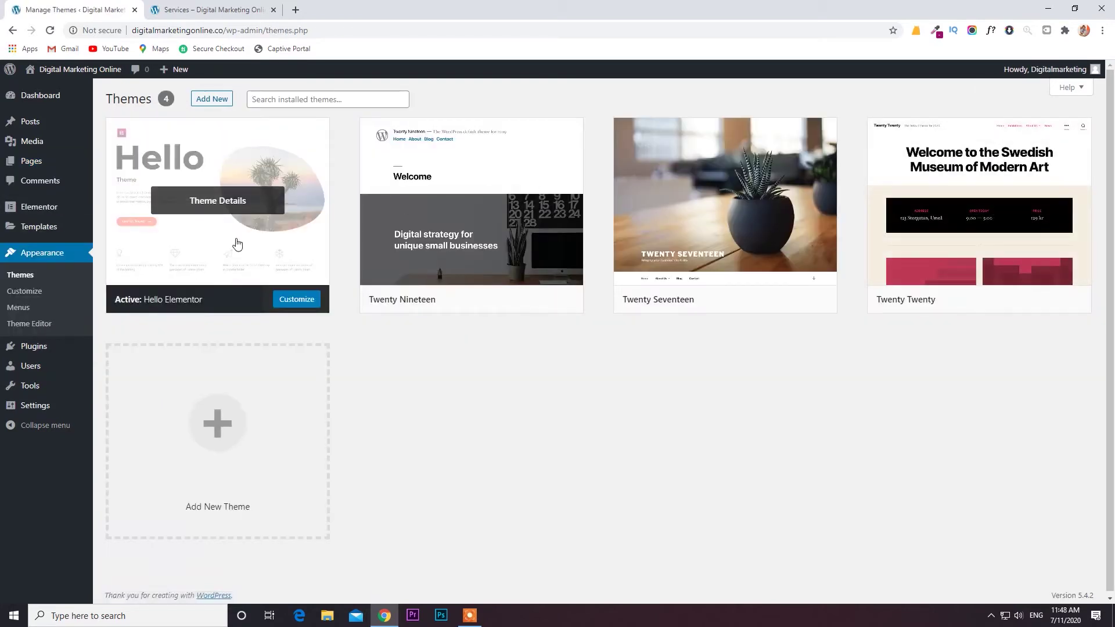
mouse_move(152, 177)
click(206, 99)
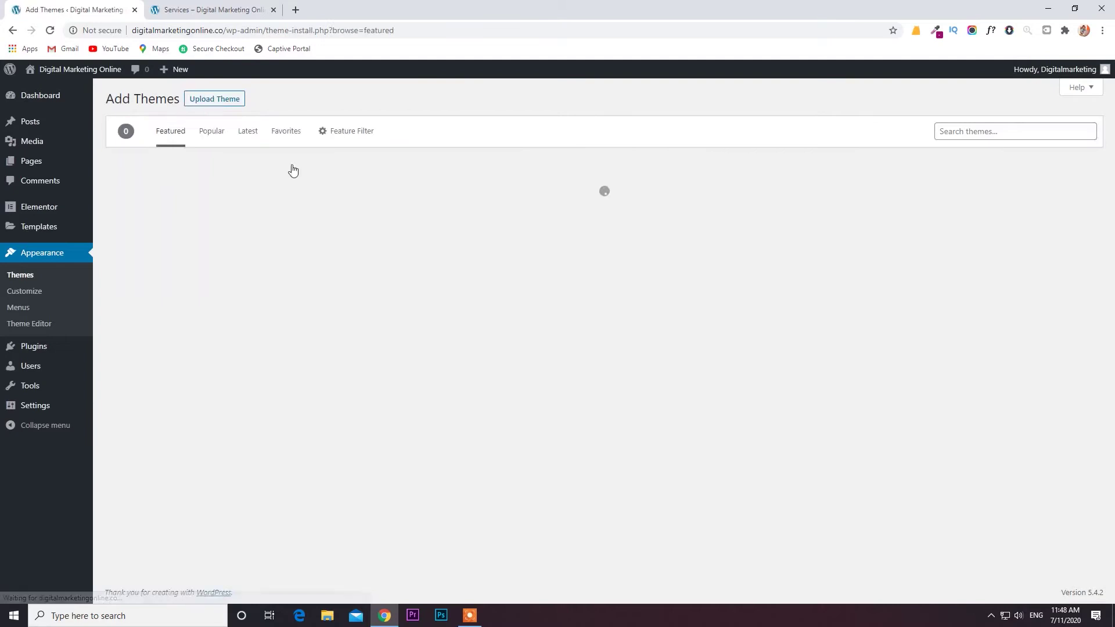
text(hello)
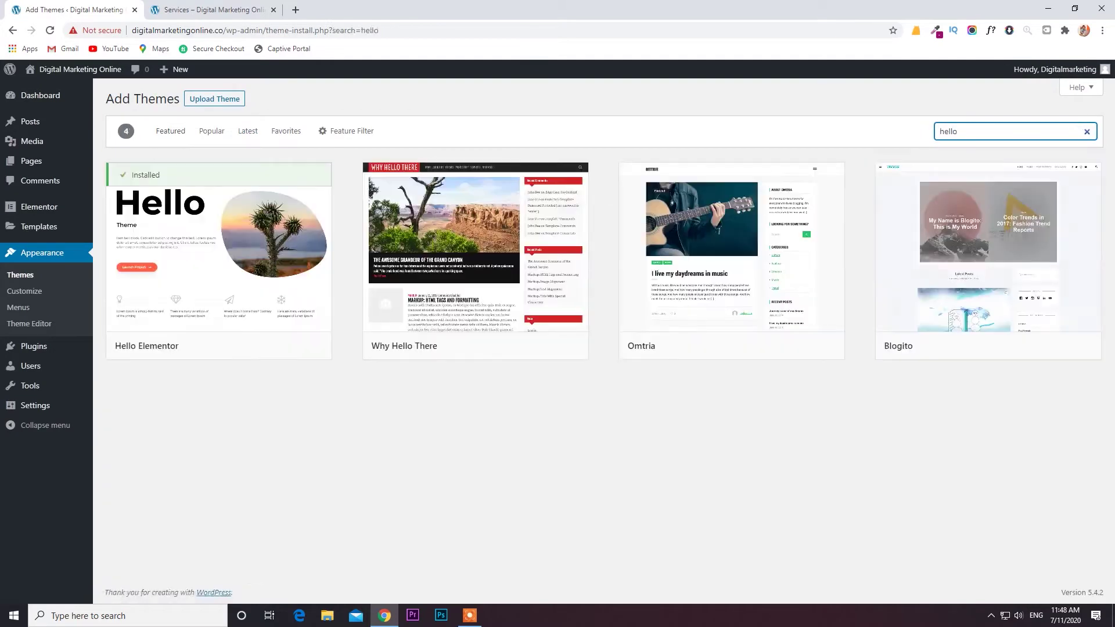
mouse_move(259, 266)
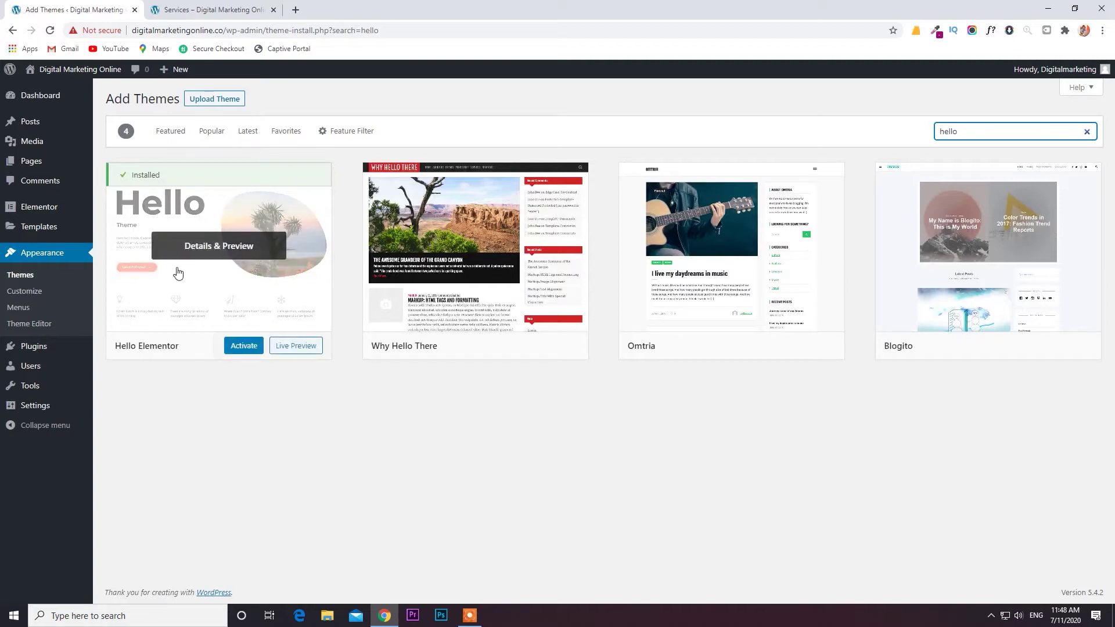